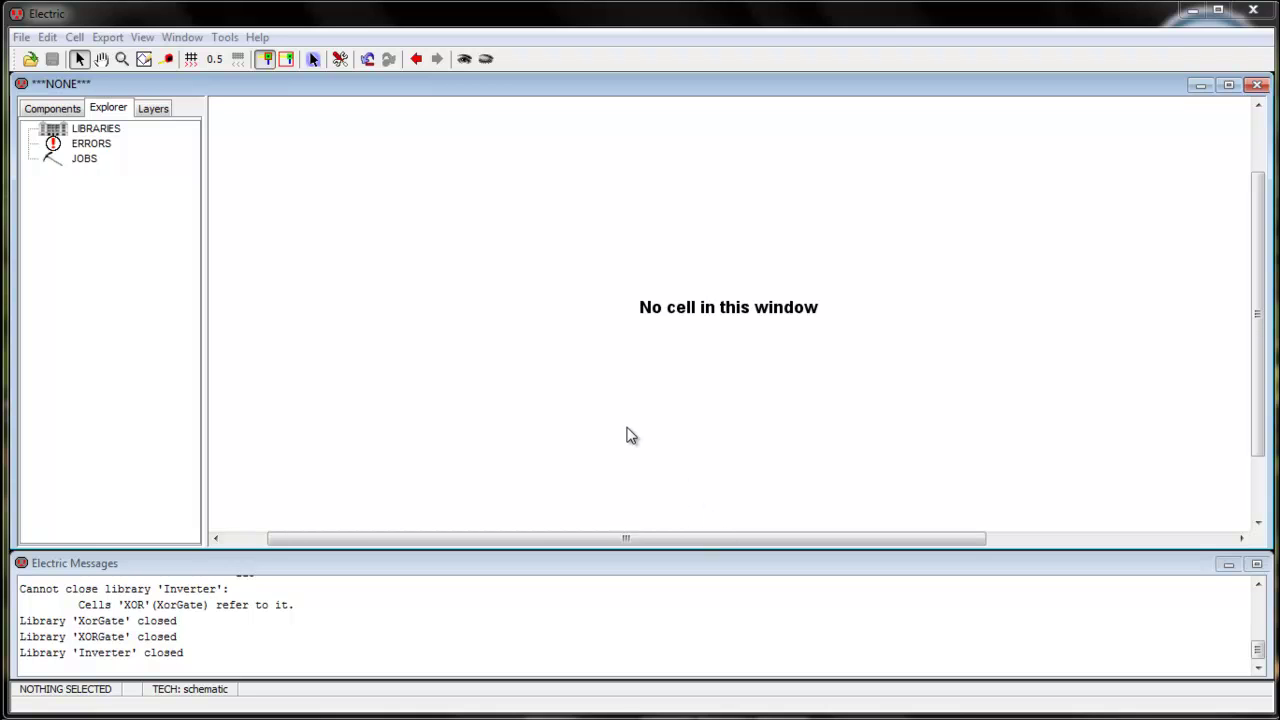
Step: Create a new library named XorGate and expand the library list
{"action": "left_click", "coordinate": [21, 39]}
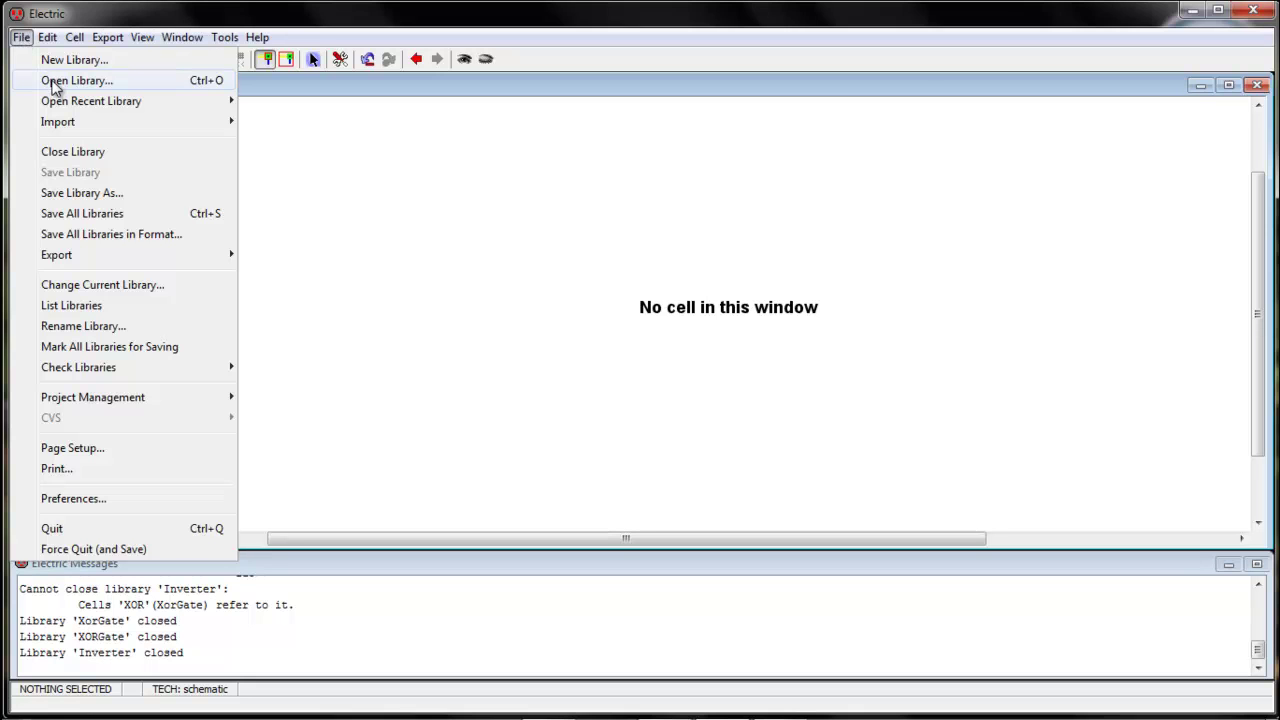
{"action": "left_click", "coordinate": [60, 61]}
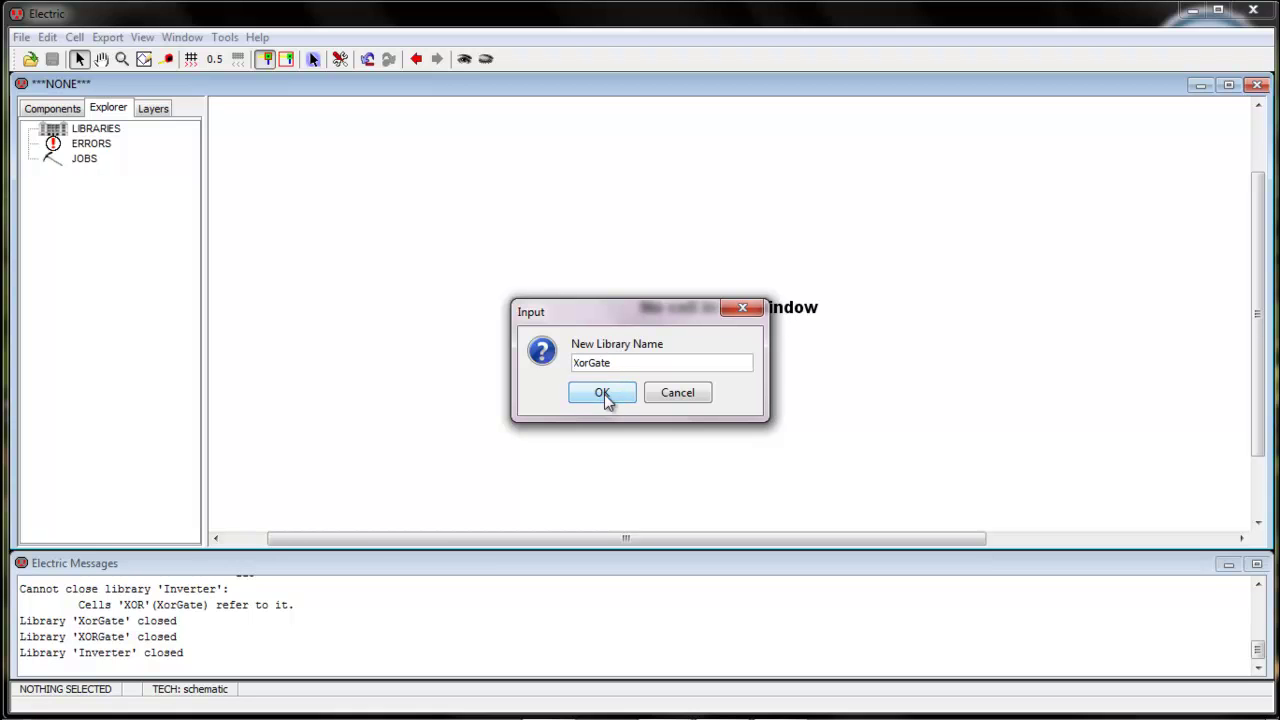
{"action": "left_click", "coordinate": [605, 398]}
{"action": "left_click", "coordinate": [30, 131]}
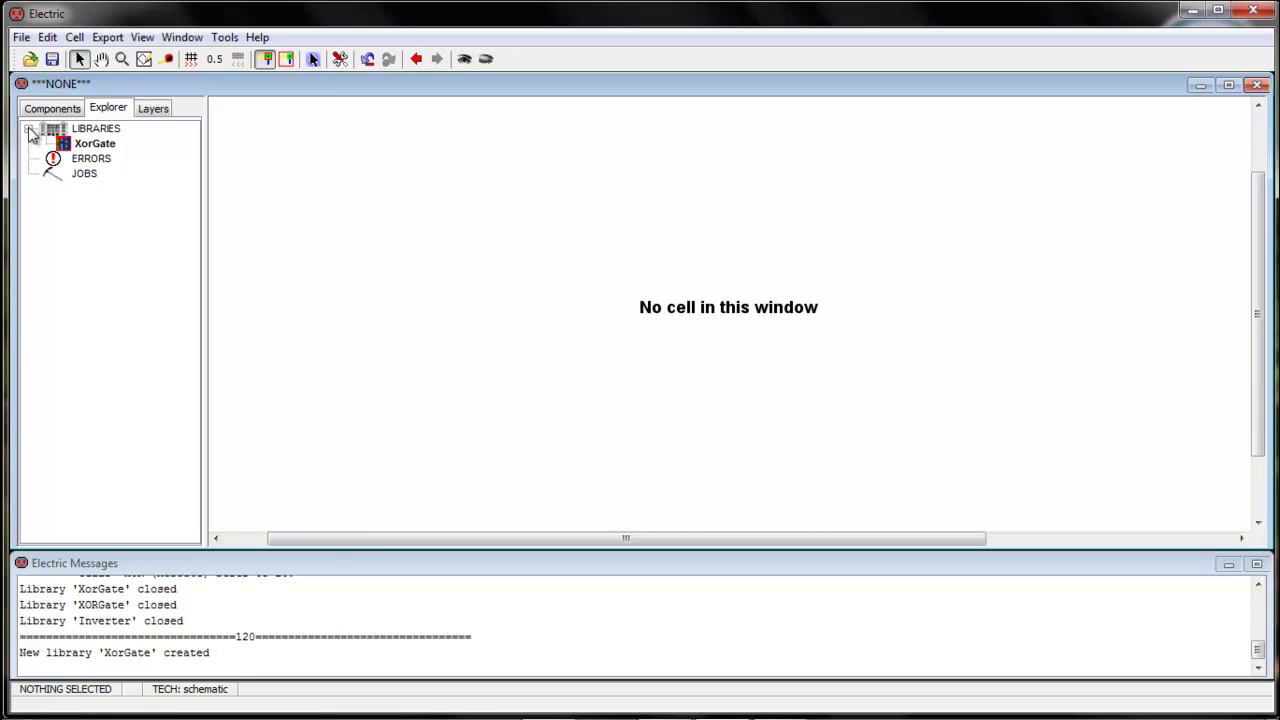
Step: Create a schematic cell named XOR in the XorGate library and expand the library's cell list
{"action": "left_click", "coordinate": [74, 37]}
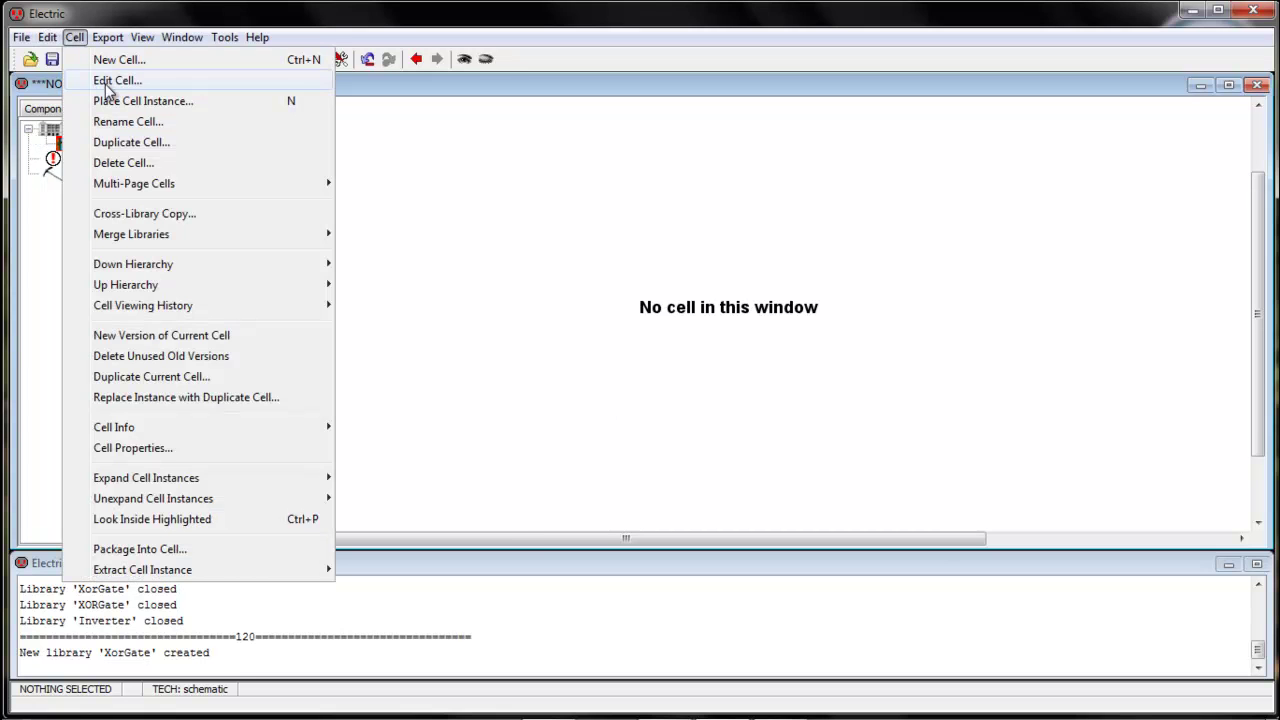
{"action": "left_click", "coordinate": [117, 66]}
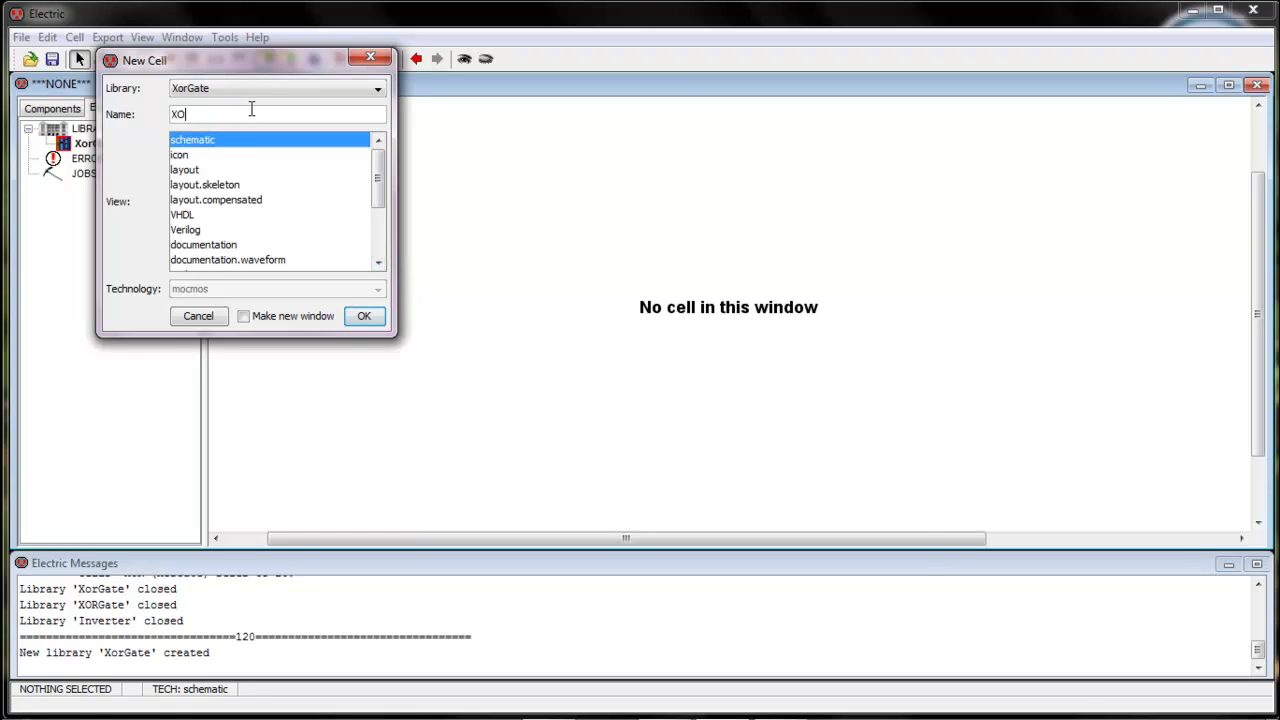
{"action": "type", "text": "XOR"}
{"action": "key", "text": "Return"}
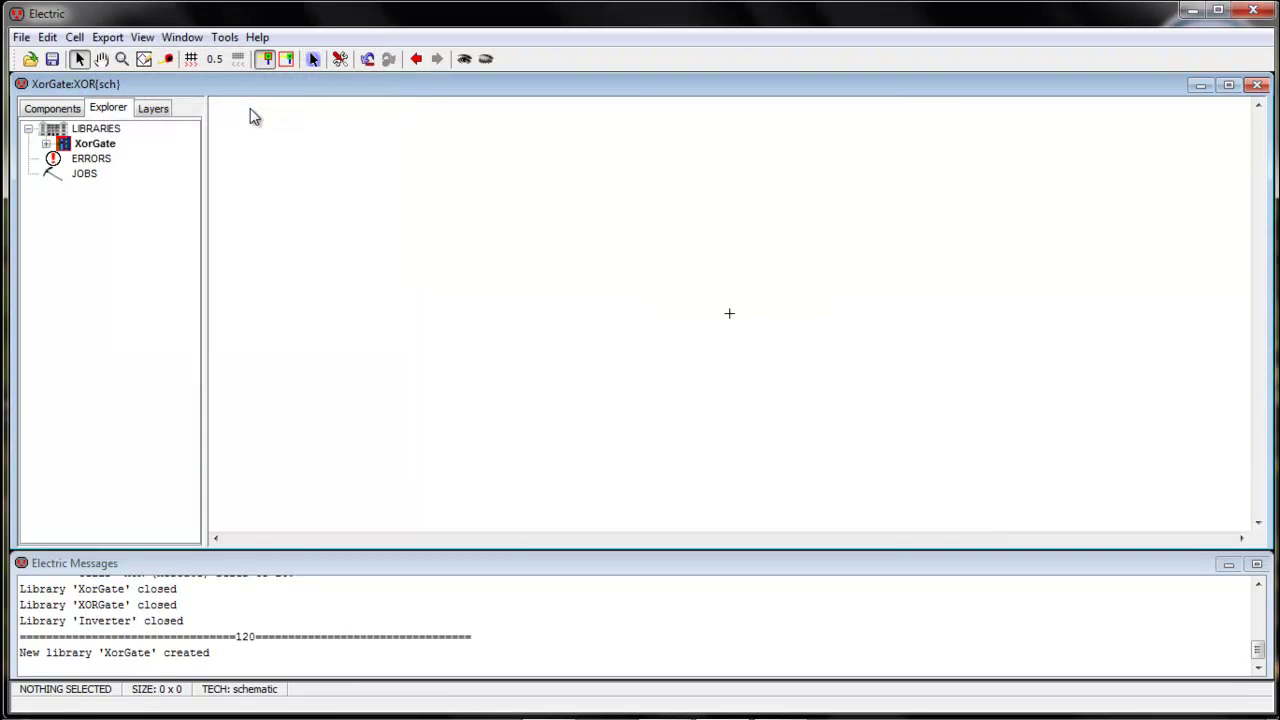
{"action": "left_click", "coordinate": [45, 144]}
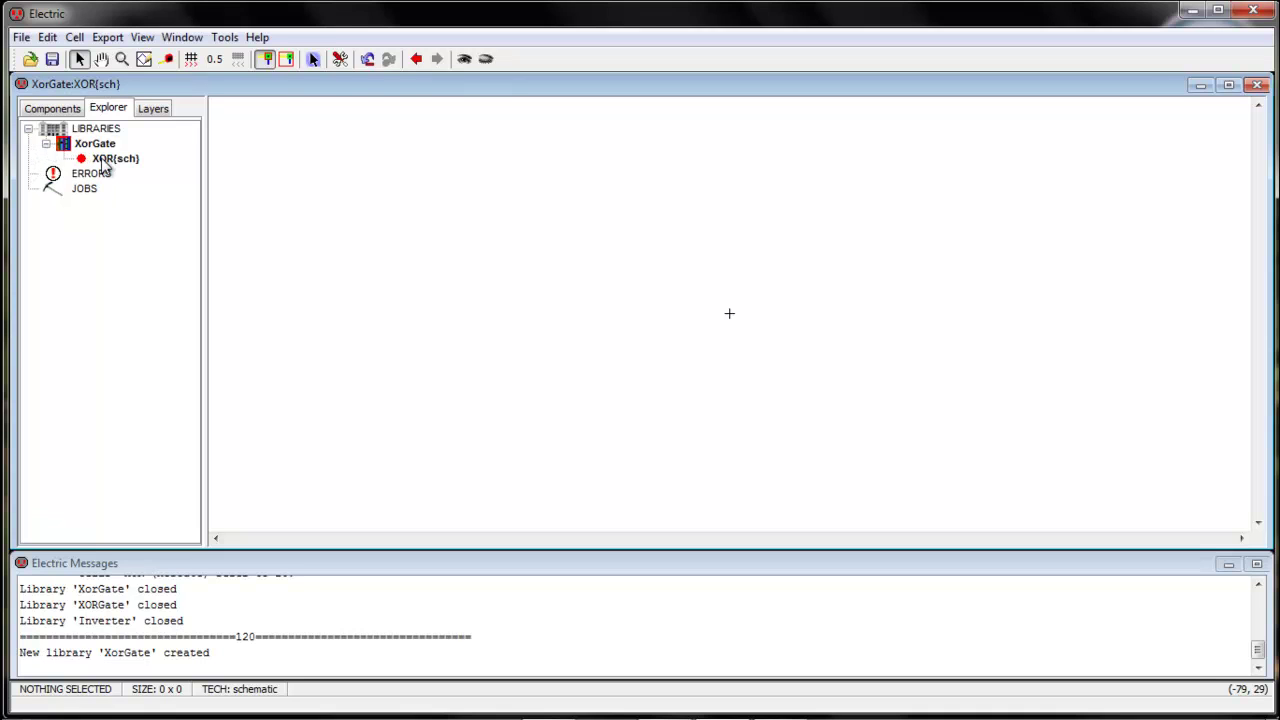
Step: Place a pMOS transistor in the upper part of the schematic and an nMOS transistor below it
{"action": "left_click", "coordinate": [52, 109]}
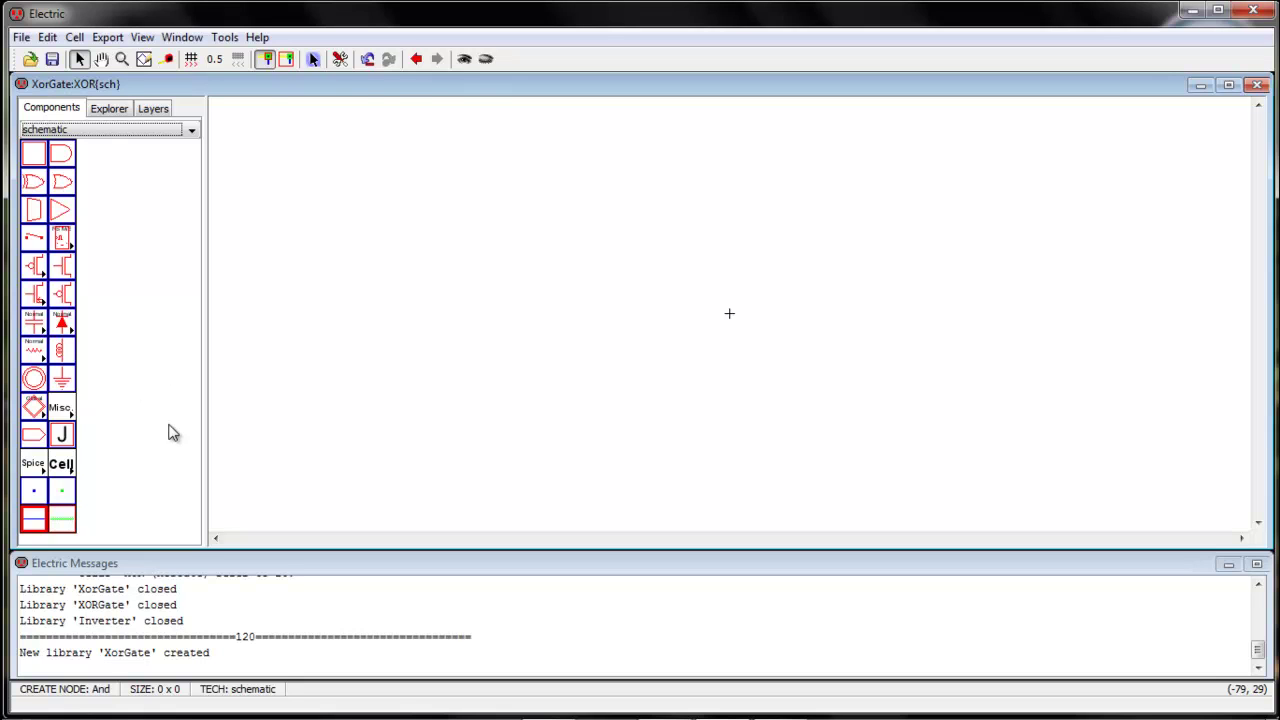
{"action": "left_click", "coordinate": [63, 293]}
{"action": "left_click", "coordinate": [63, 296]}
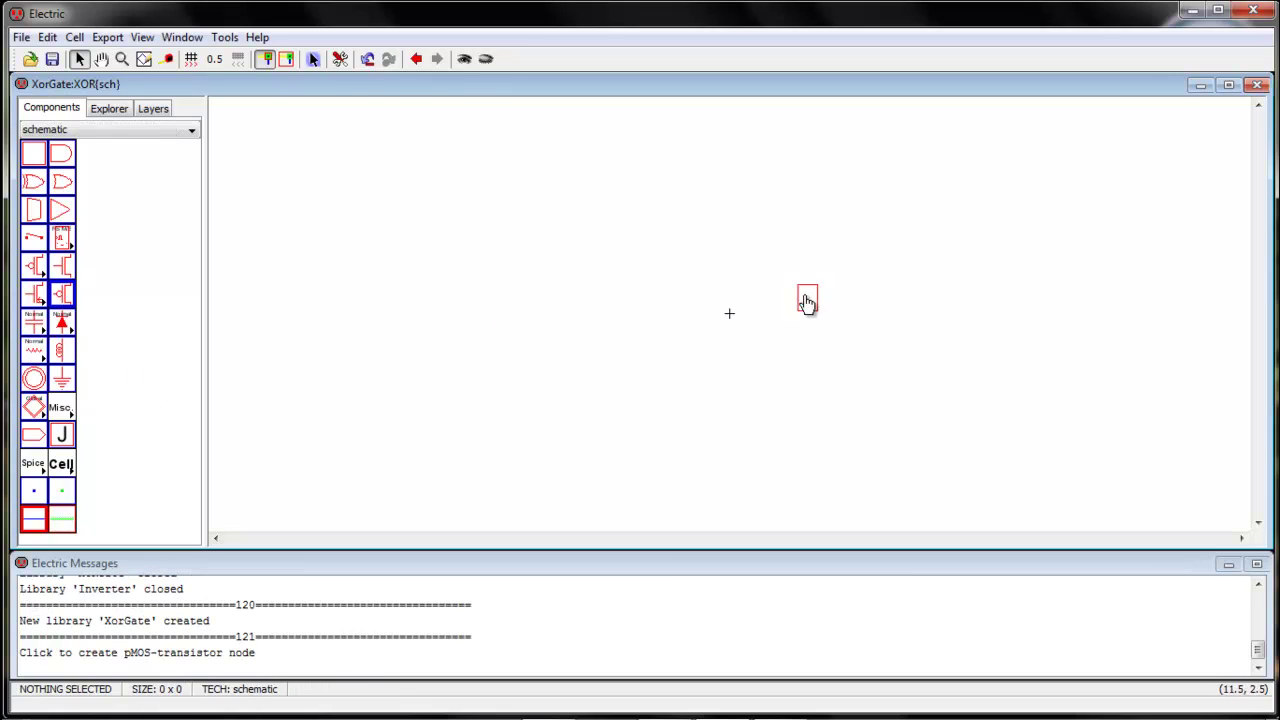
{"action": "left_click", "coordinate": [641, 240]}
{"action": "left_click", "coordinate": [70, 272]}
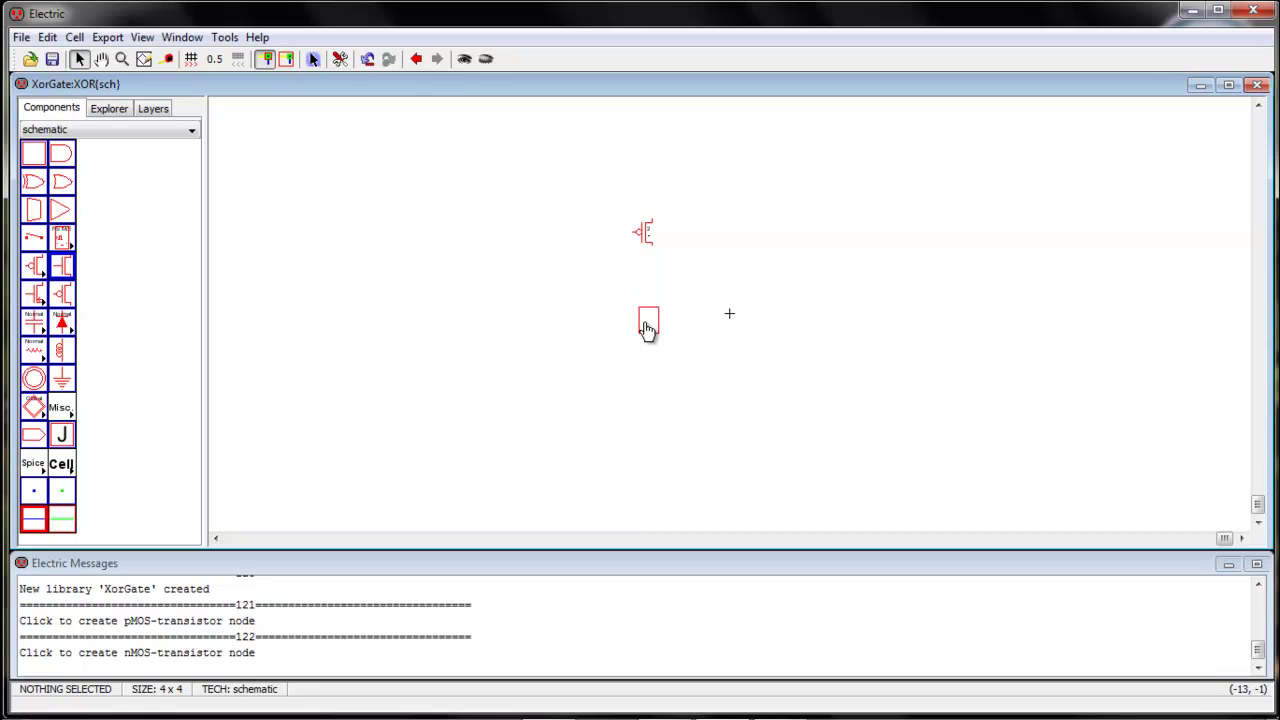
{"action": "left_click", "coordinate": [648, 368]}
{"action": "left_click", "coordinate": [620, 298]}
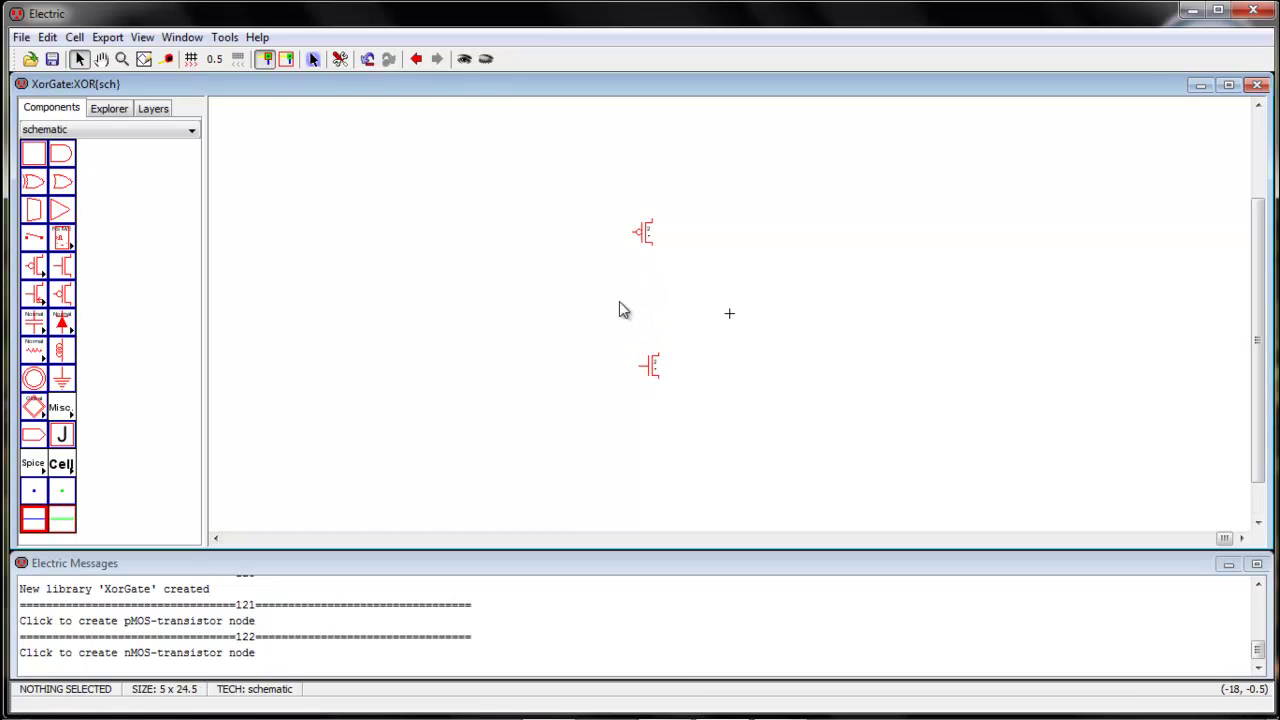
Step: Add a SPICE model attribute to the pMOS transistor and to the nMOS transistor
{"action": "left_click", "coordinate": [645, 247]}
{"action": "left_click", "coordinate": [224, 38]}
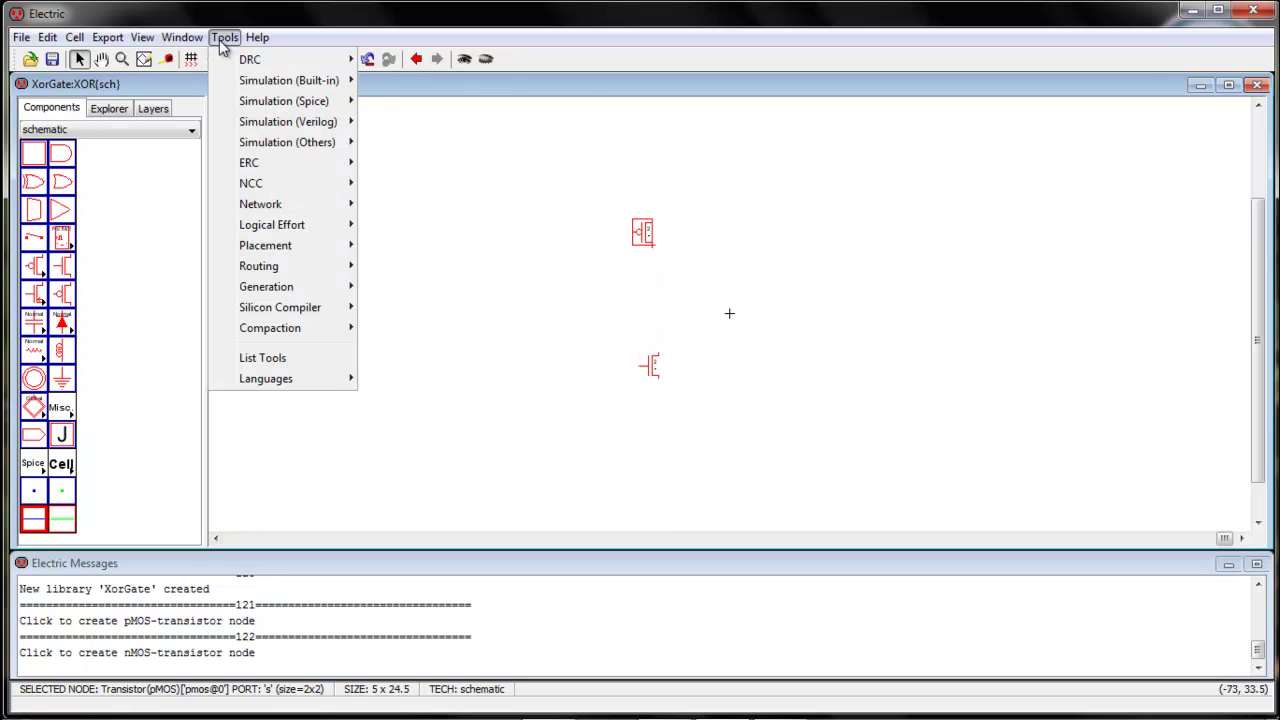
{"action": "mouse_move", "coordinate": [290, 101]}
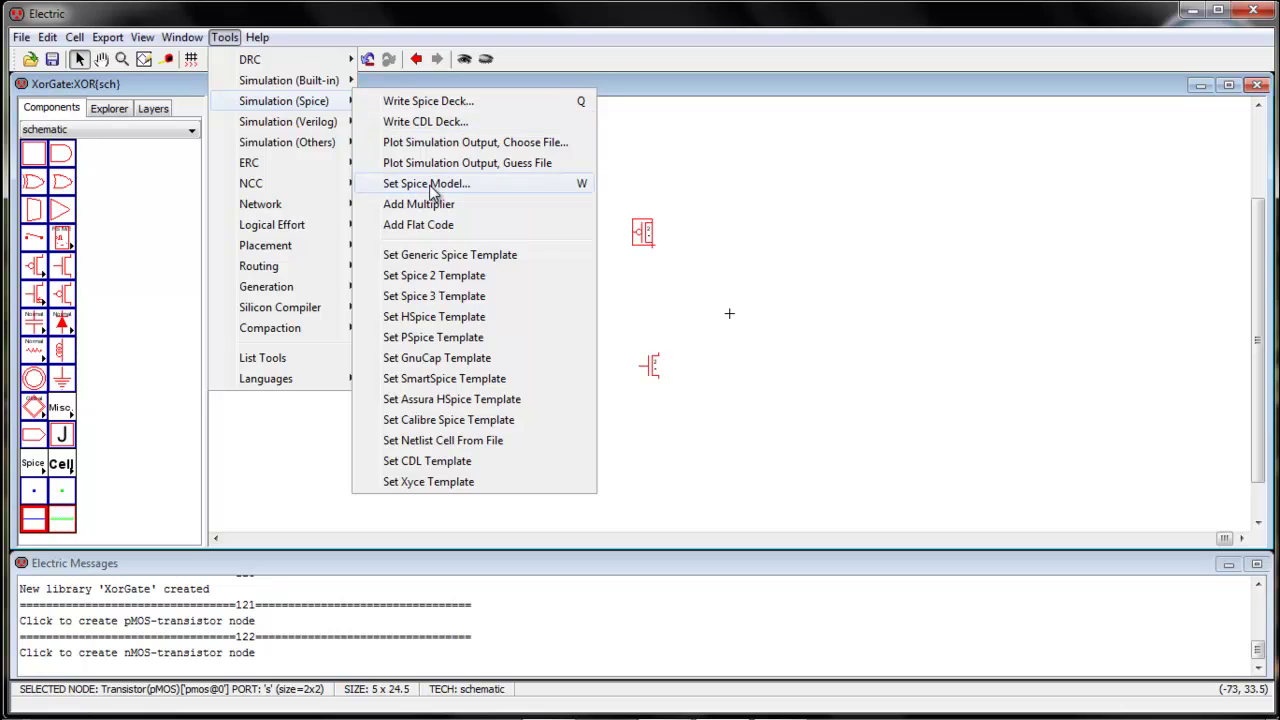
{"action": "left_click", "coordinate": [412, 184]}
{"action": "left_click", "coordinate": [650, 380]}
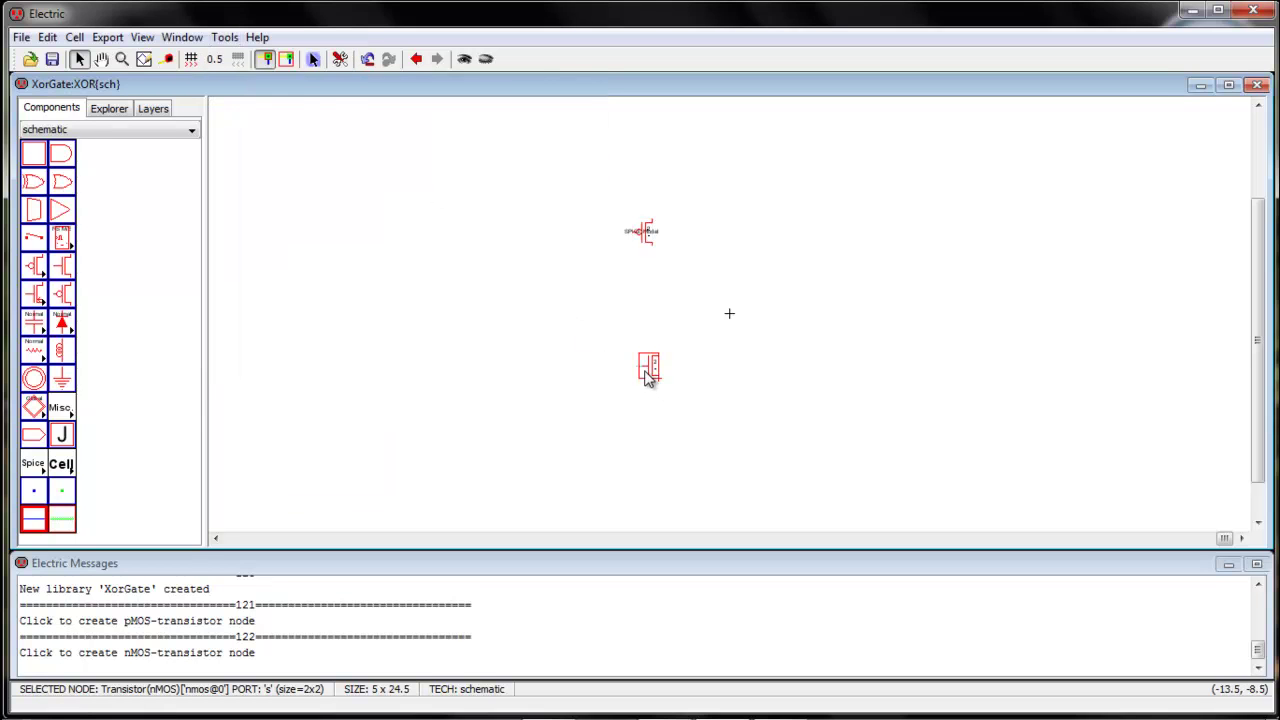
{"action": "left_click", "coordinate": [224, 38]}
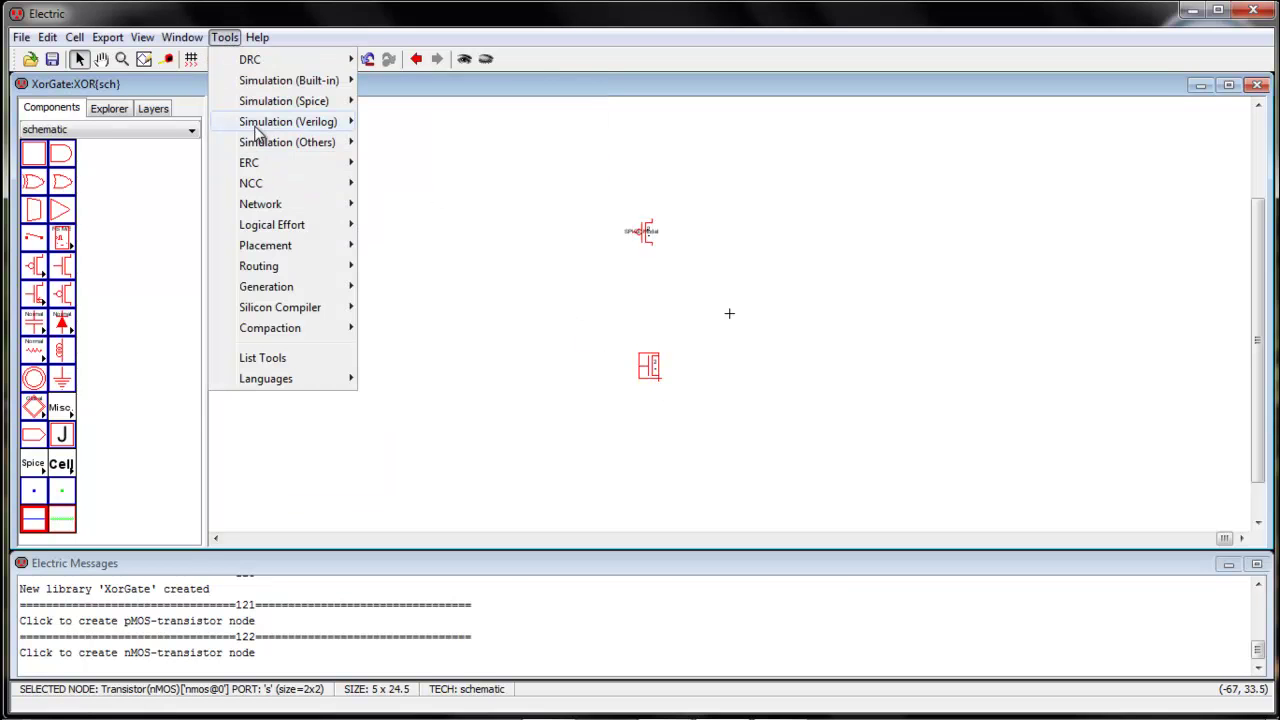
{"action": "mouse_move", "coordinate": [270, 104]}
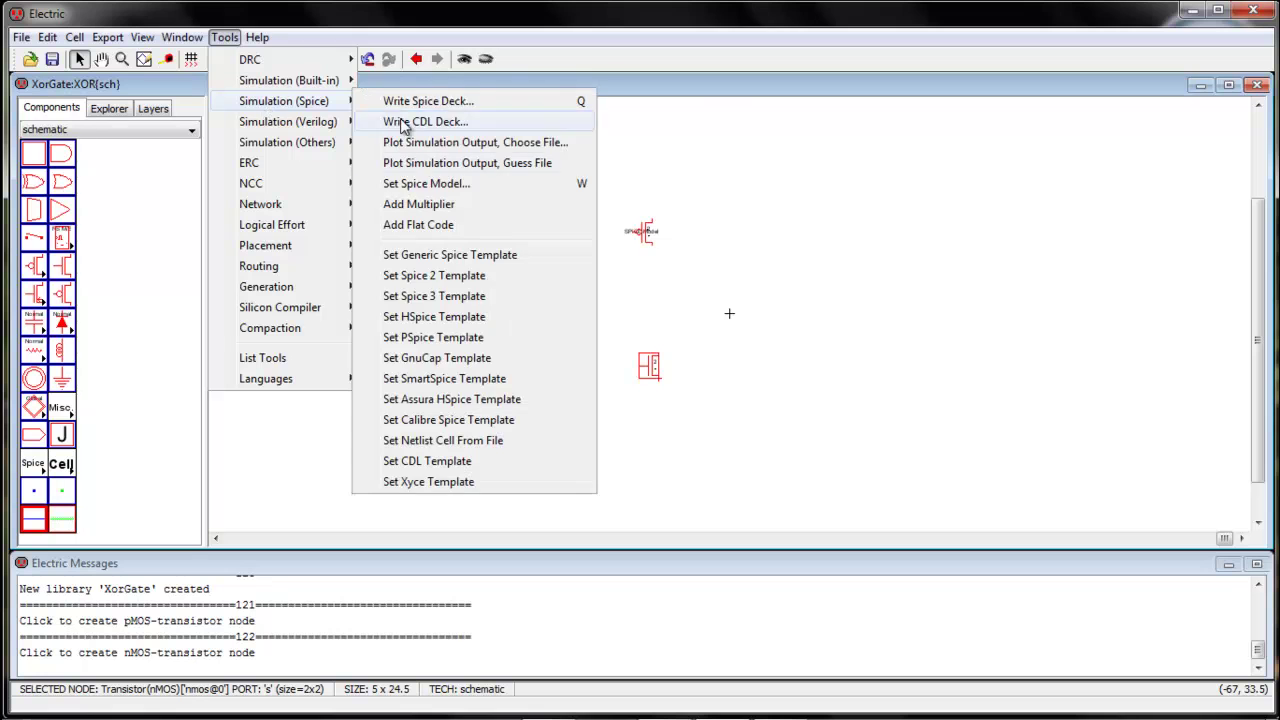
{"action": "left_click", "coordinate": [424, 186]}
Step: Move the nMOS transistor 0.5 units to the left and deselect it
{"action": "left_click", "coordinate": [648, 378]}
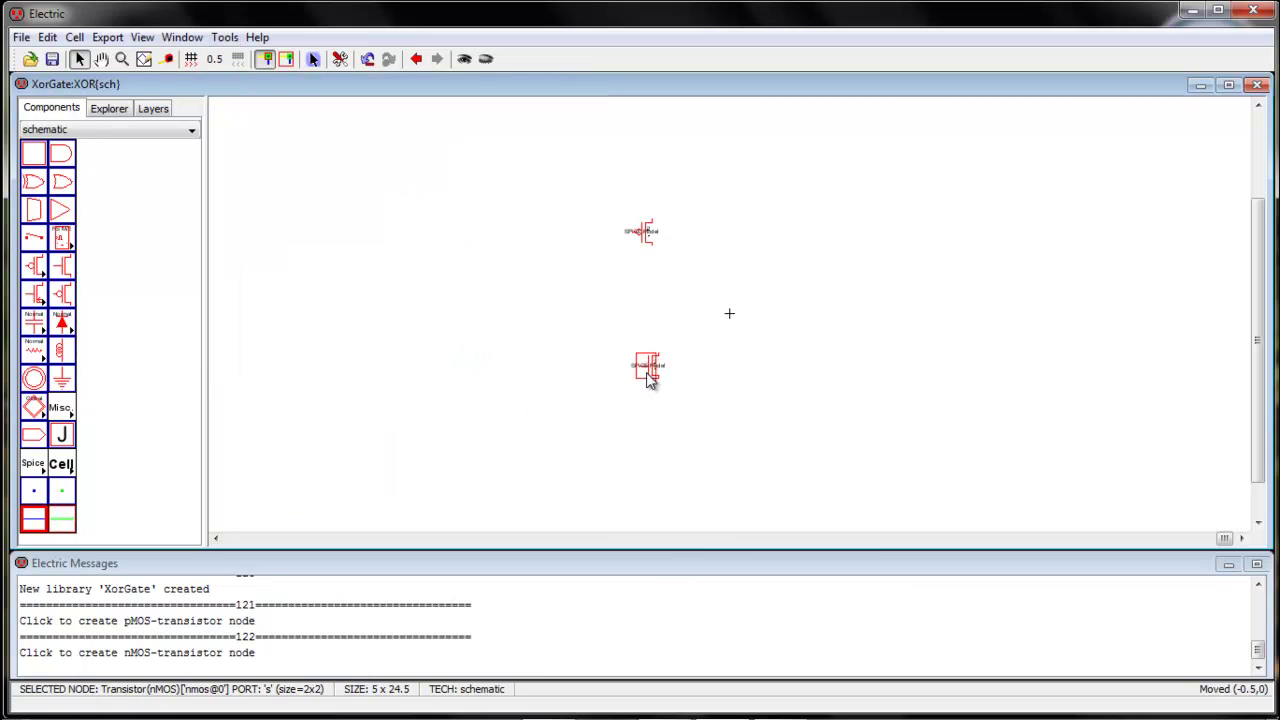
{"action": "left_click_drag", "start_coordinate": [648, 378], "coordinate": [646, 378]}
{"action": "left_click", "coordinate": [677, 403]}
Step: Set the SPICE model text to PMOS on the upper transistor and NMOS on the lower one
{"action": "key", "text": "ctrl+9"}
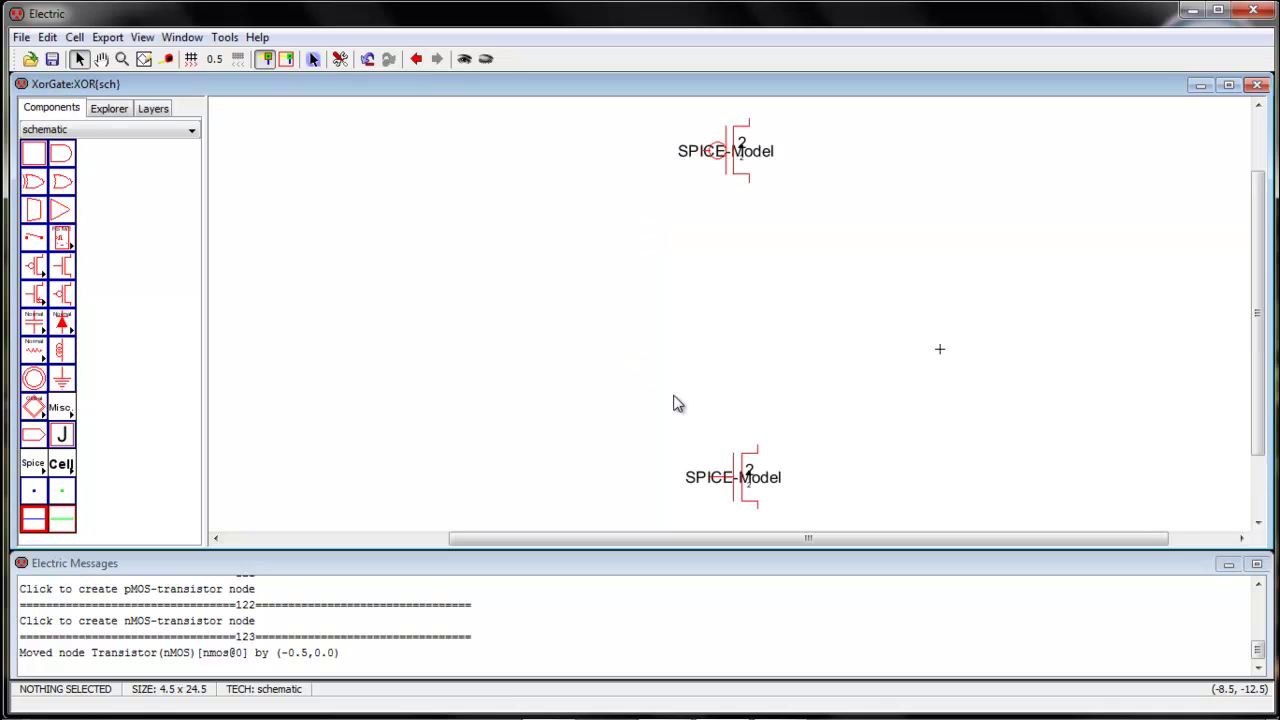
{"action": "double_click", "coordinate": [681, 155]}
{"action": "type", "text": "PMOS"}
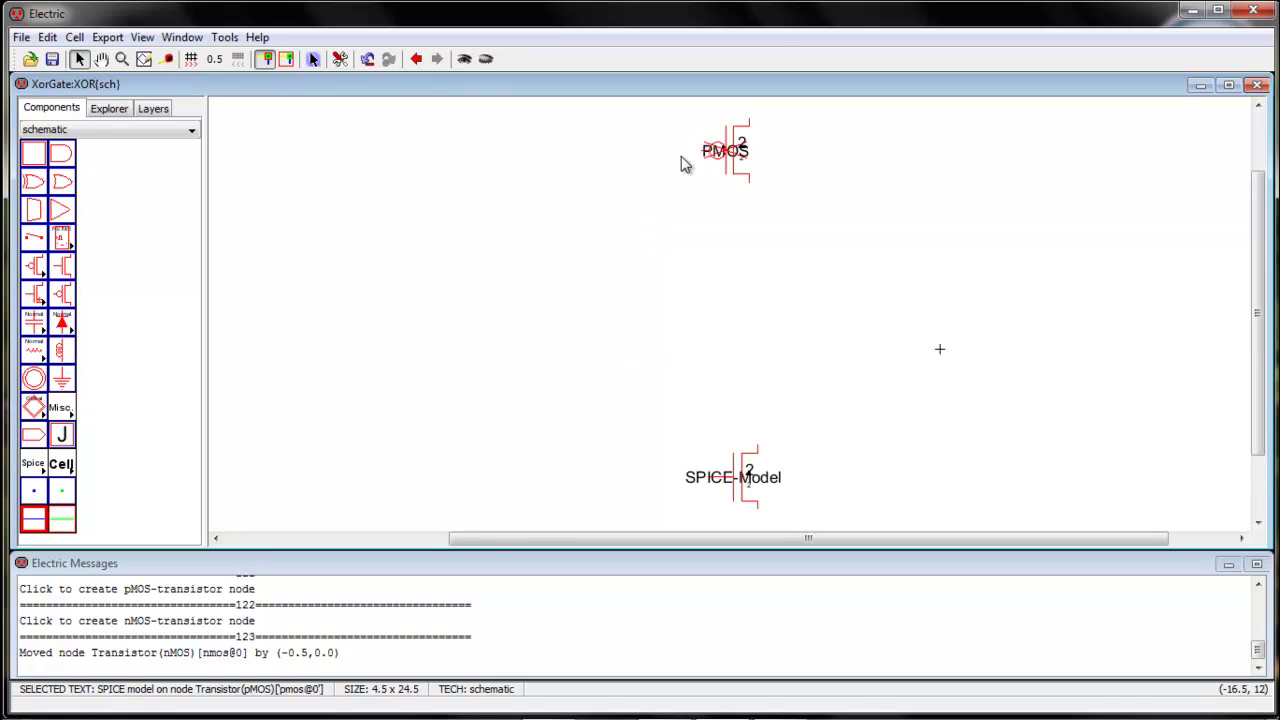
{"action": "double_click", "coordinate": [691, 477]}
{"action": "type", "text": "NMOS"}
{"action": "key", "text": "Return"}
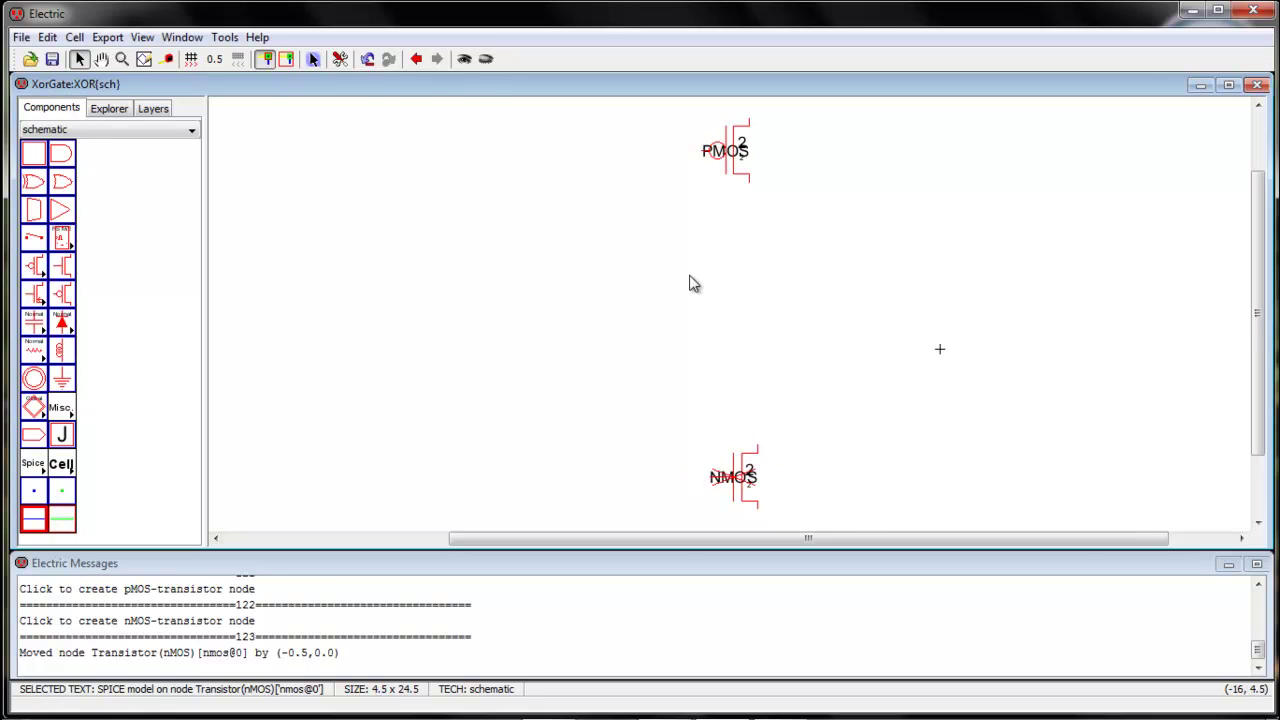
Step: Set the width of both the pMOS and nMOS transistors to 10
{"action": "double_click", "coordinate": [717, 176]}
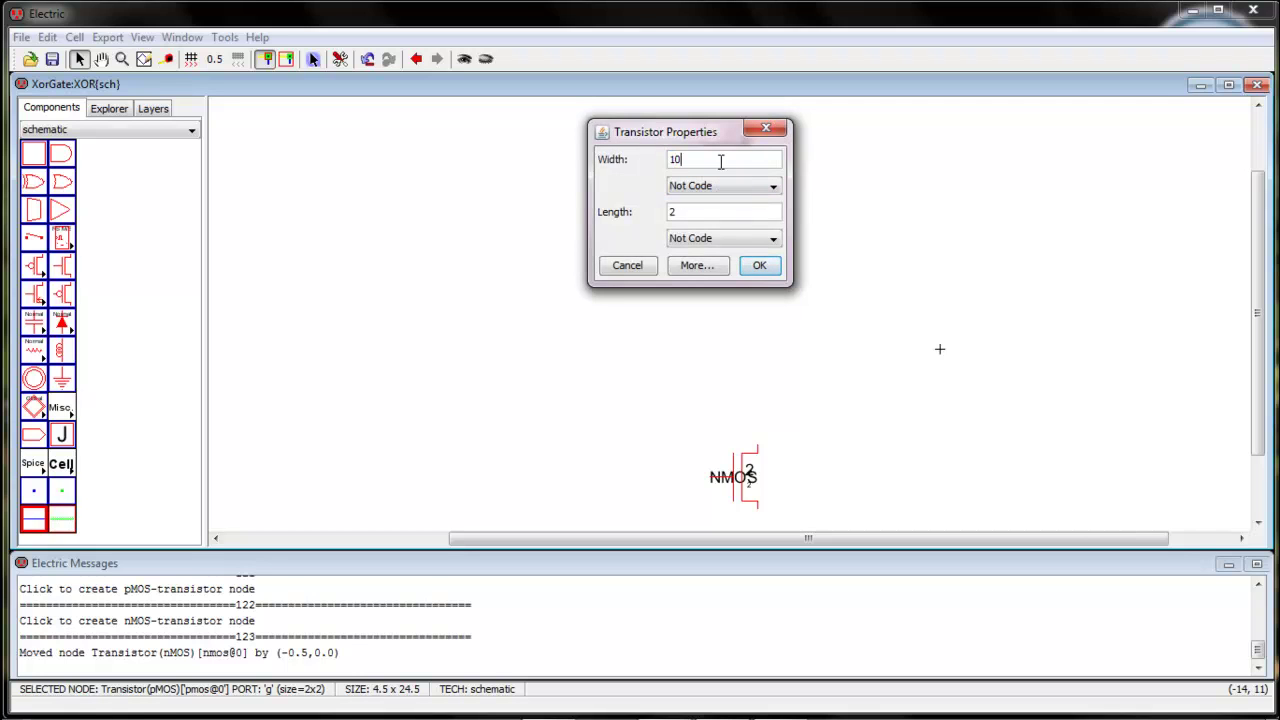
{"action": "left_click", "coordinate": [757, 269]}
{"action": "left_click", "coordinate": [751, 497]}
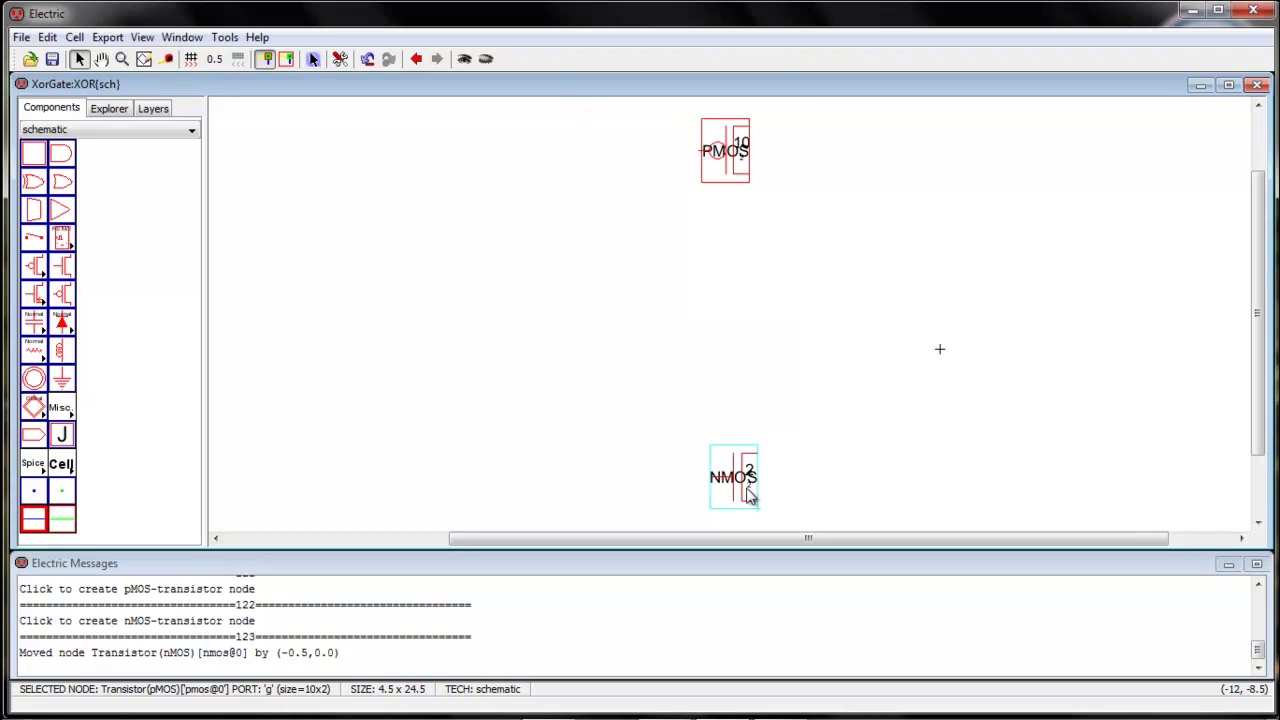
{"action": "double_click", "coordinate": [751, 497]}
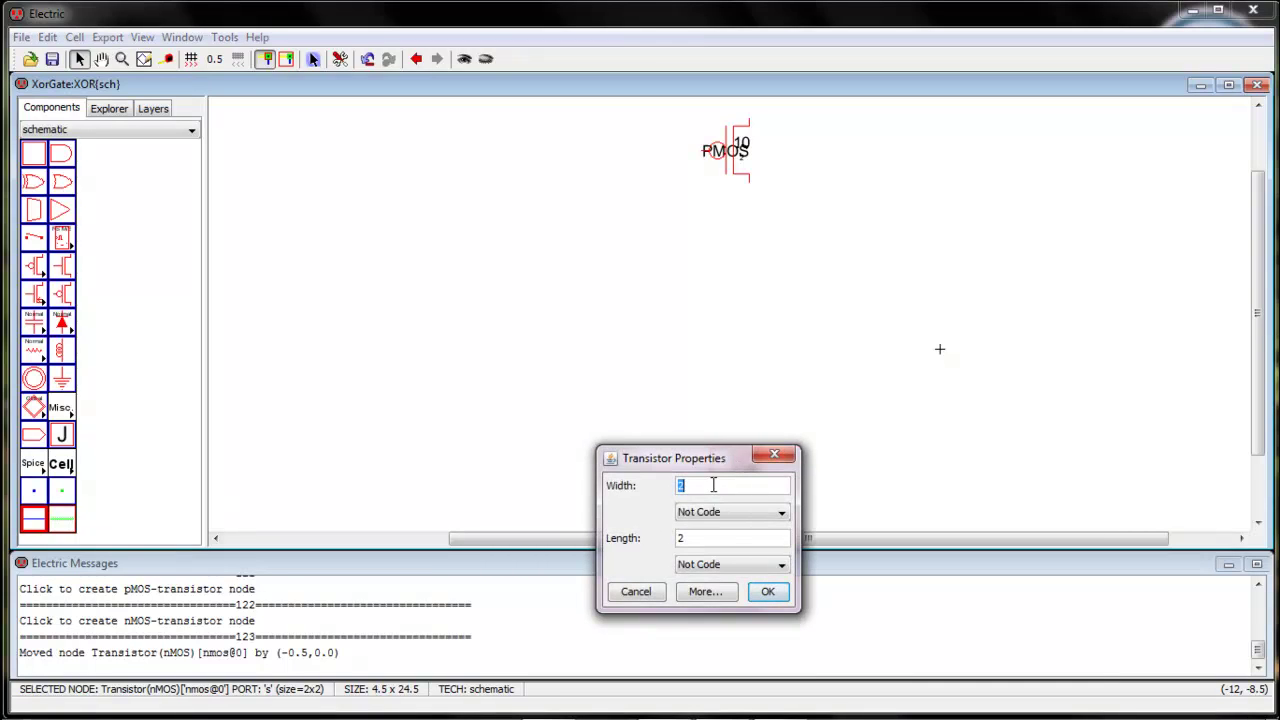
{"action": "key", "text": "Return"}
{"action": "left_click", "coordinate": [865, 334]}
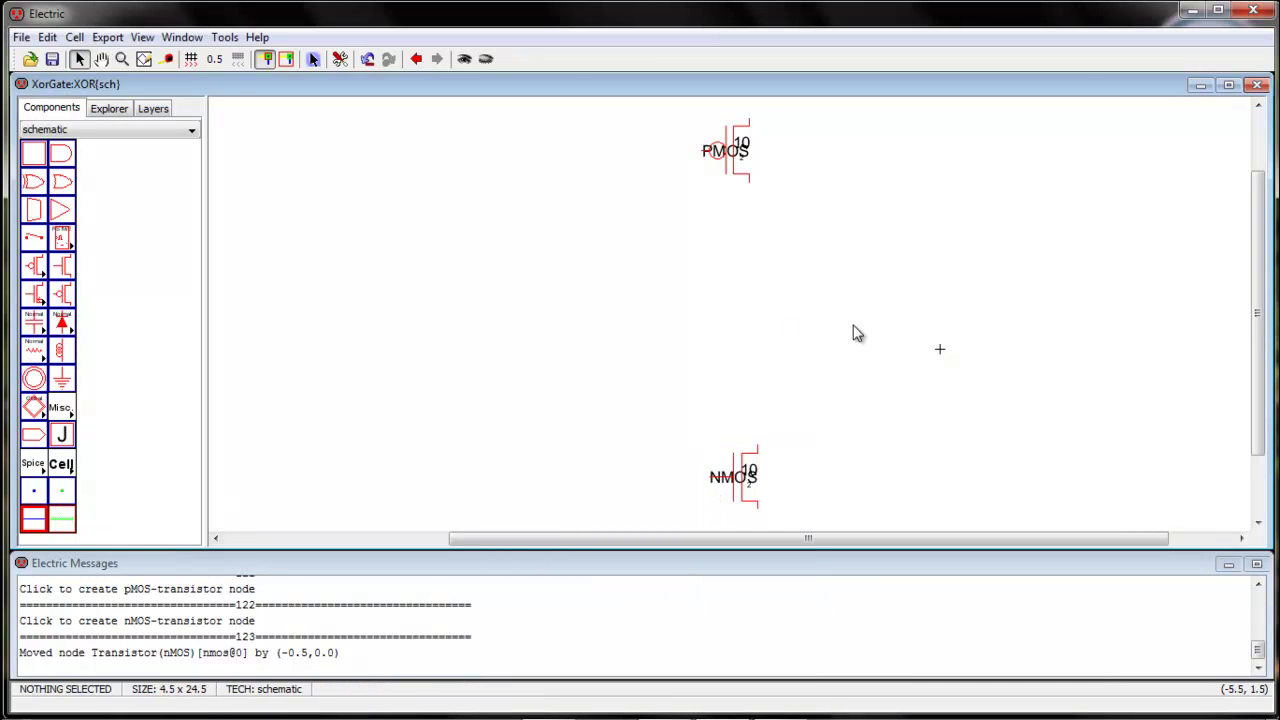
Step: Move the pMOS transistor 0.5 units to the left and deselect it
{"action": "scroll", "coordinate": [757, 321], "scroll_direction": "down", "scroll_amount": 2, "text": "ctrl"}
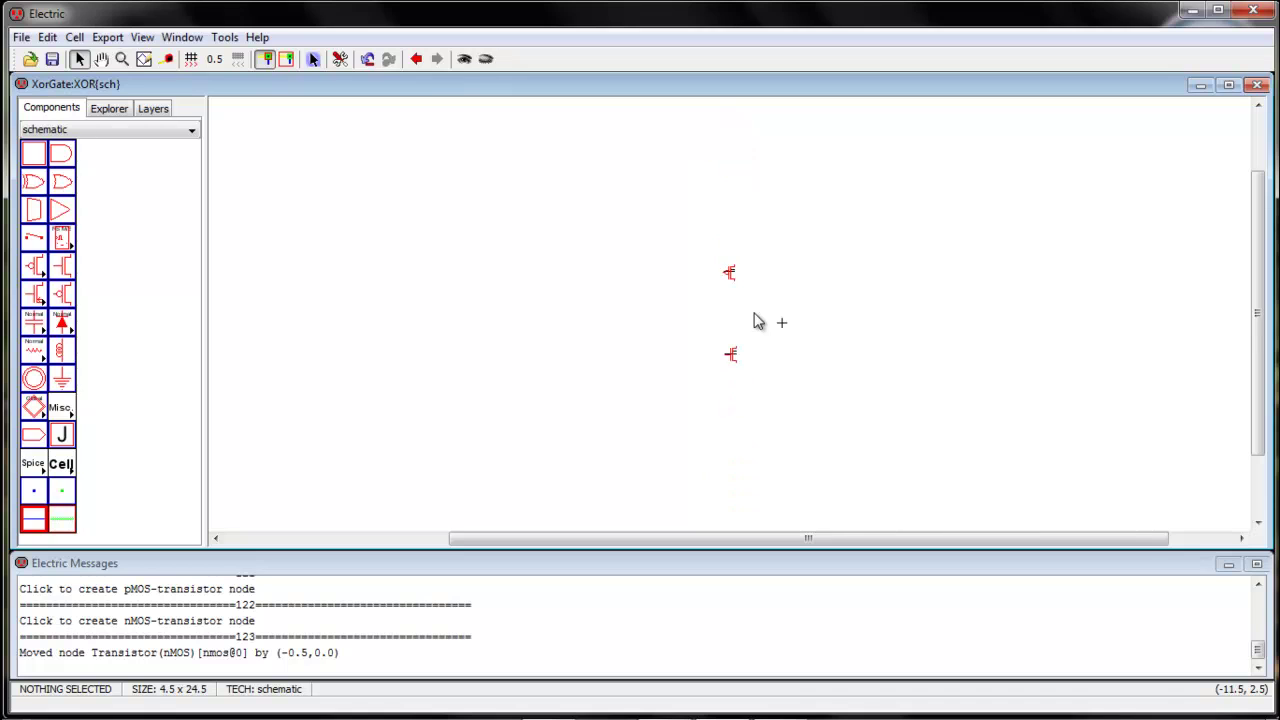
{"action": "scroll", "coordinate": [757, 321], "scroll_direction": "up", "scroll_amount": 1, "text": "ctrl"}
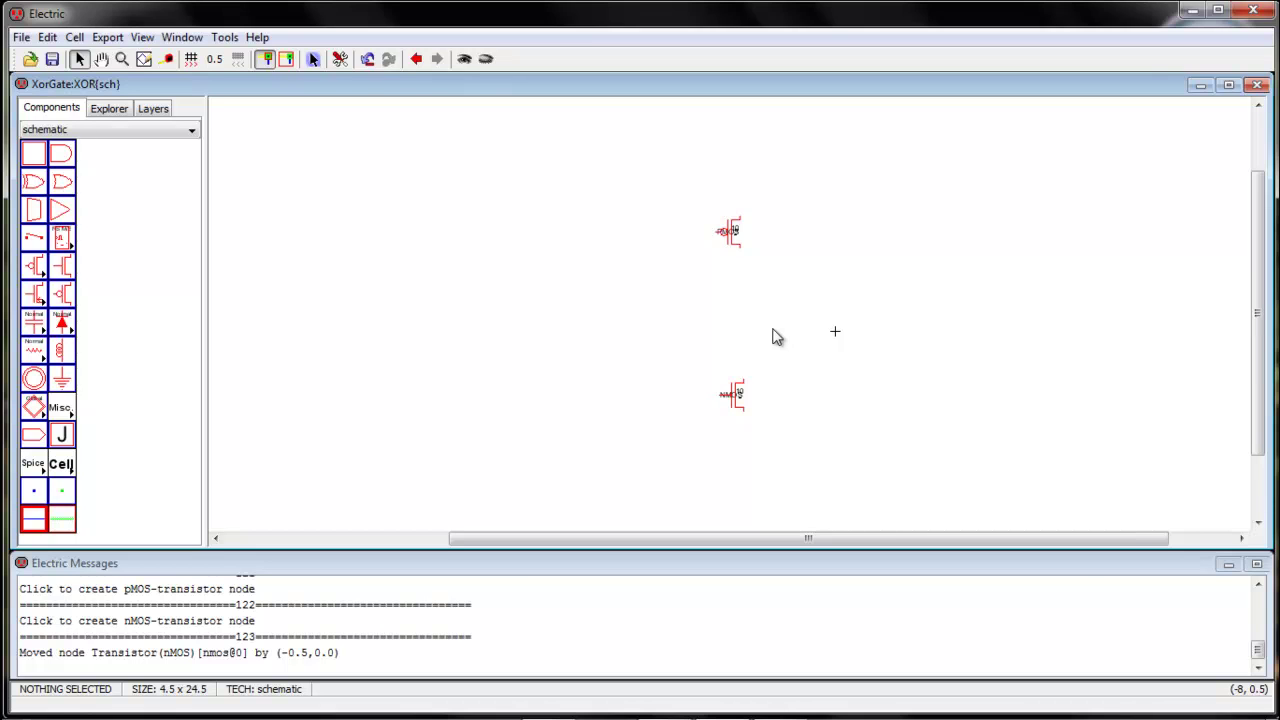
{"action": "left_click", "coordinate": [731, 246]}
{"action": "key", "text": "Left"}
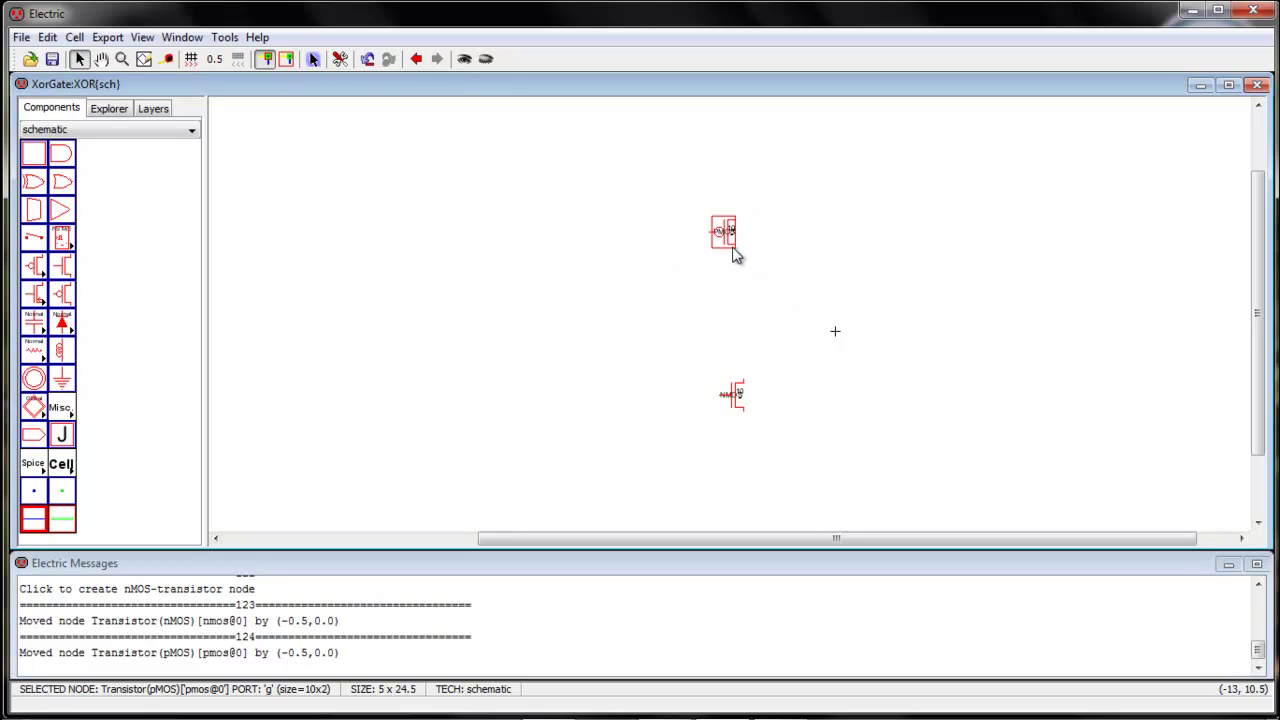
{"action": "left_click", "coordinate": [804, 290]}
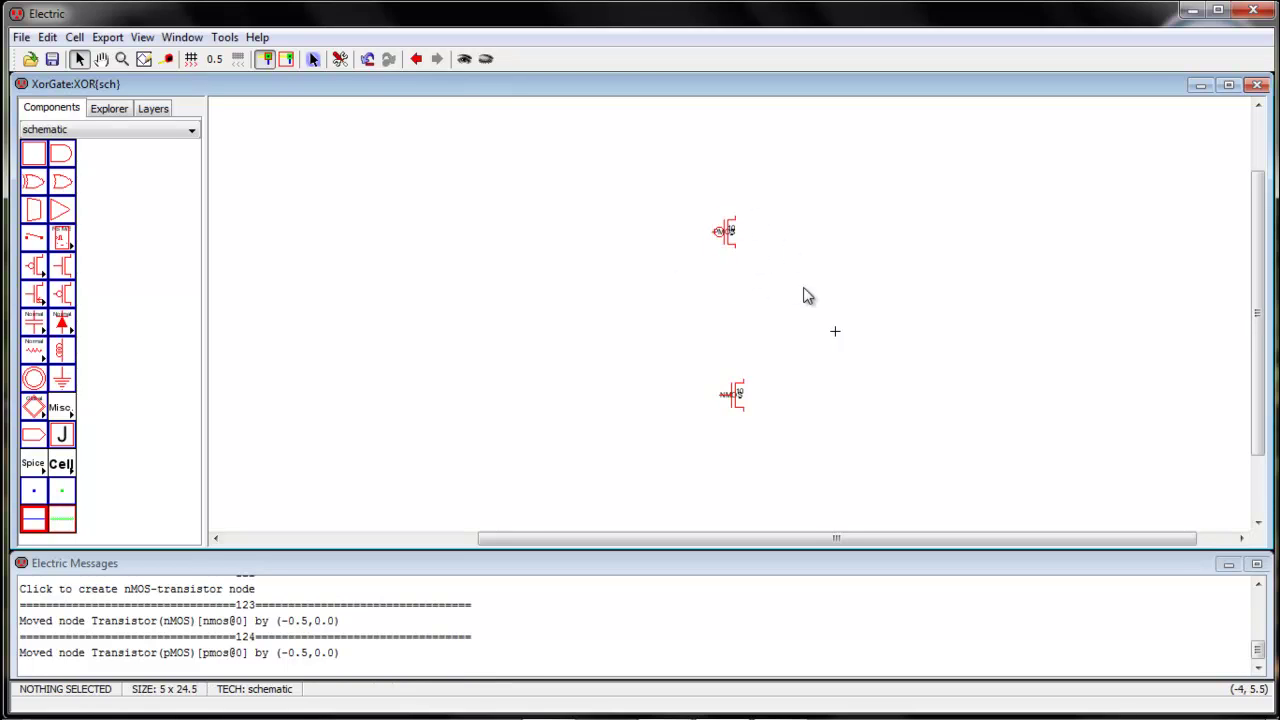
Step: Duplicate the pMOS transistor, place the copy directly below the original, and shift it 0.5 units left to align
{"action": "left_click", "coordinate": [723, 250]}
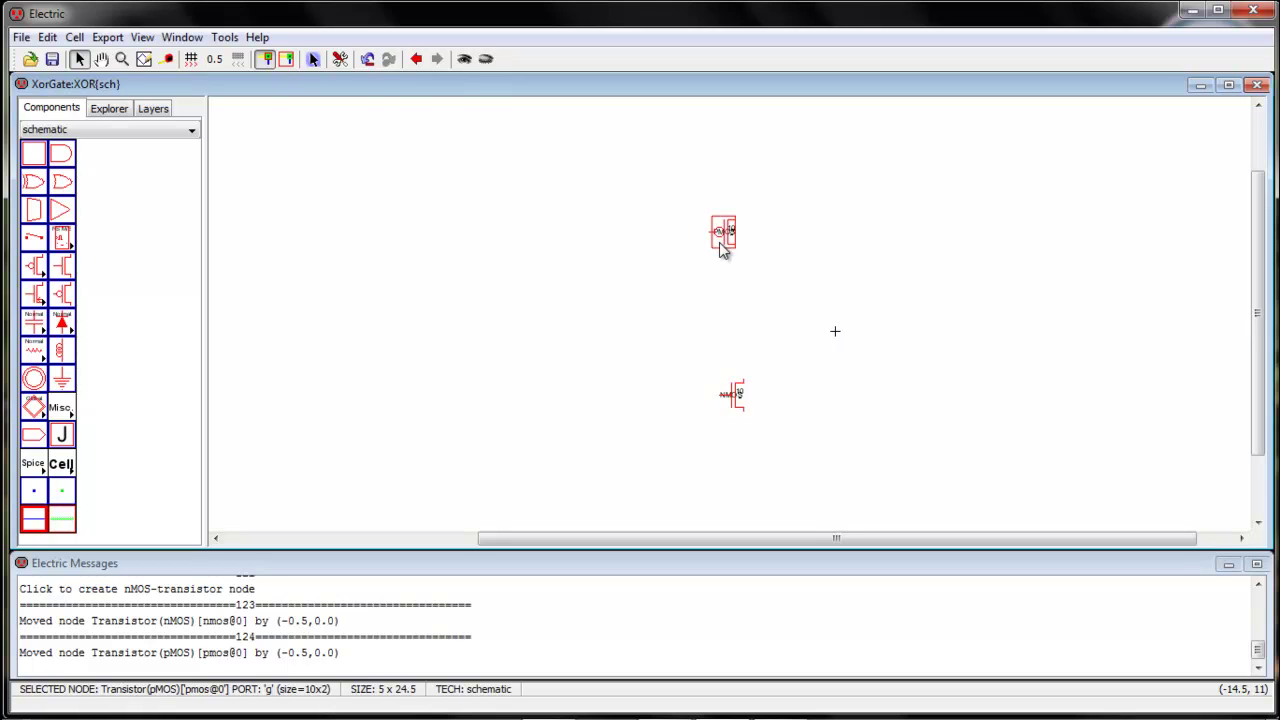
{"action": "left_click", "coordinate": [843, 251]}
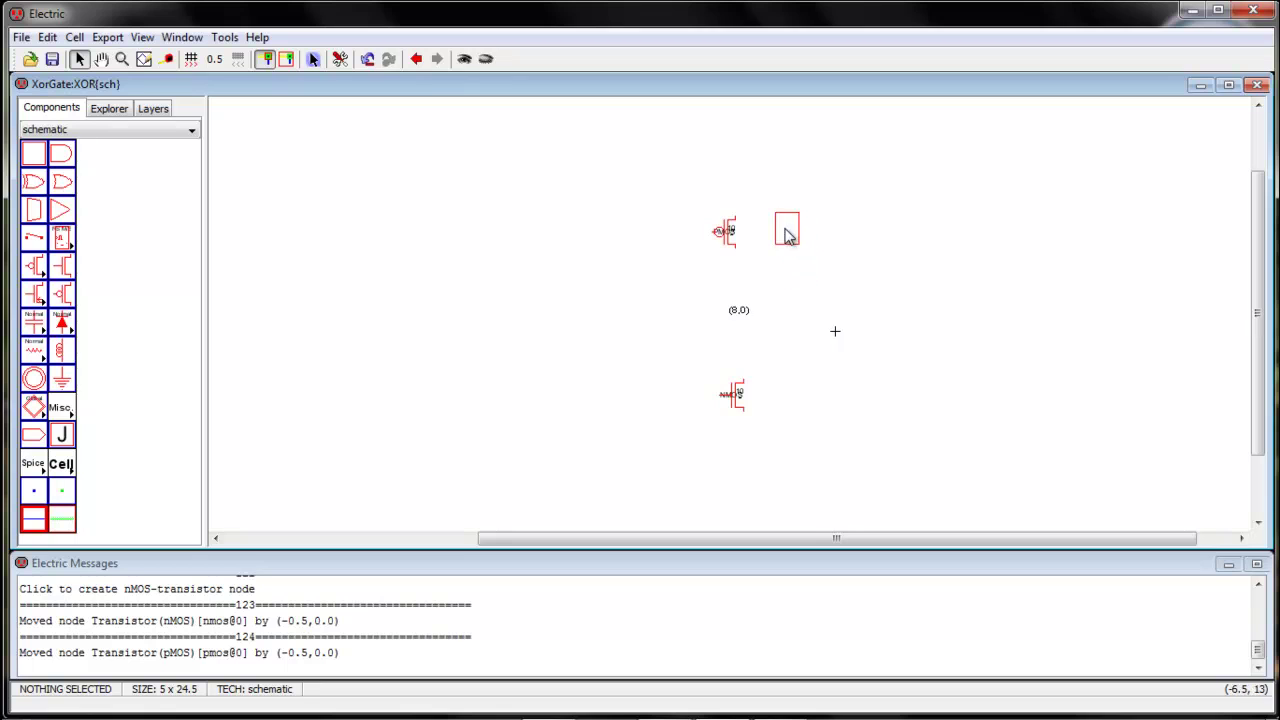
{"action": "left_click", "coordinate": [726, 289]}
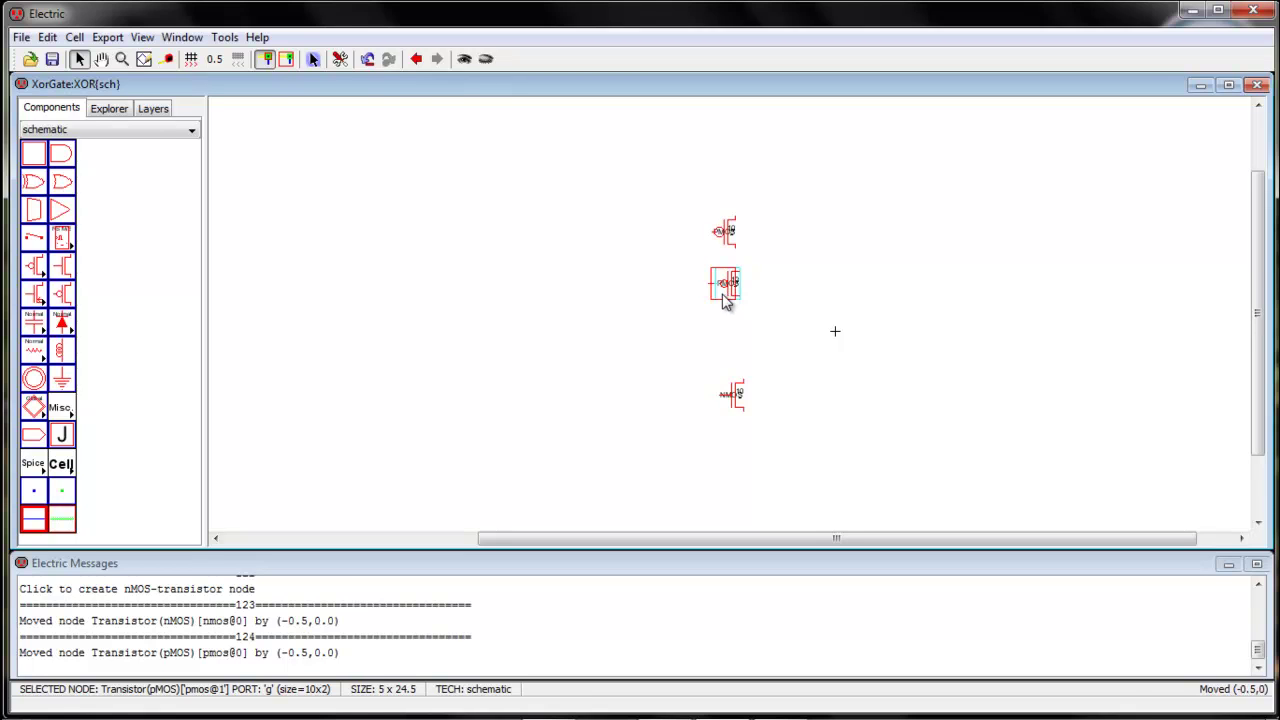
{"action": "left_click_drag", "start_coordinate": [728, 302], "coordinate": [726, 302]}
{"action": "left_click", "coordinate": [796, 291]}
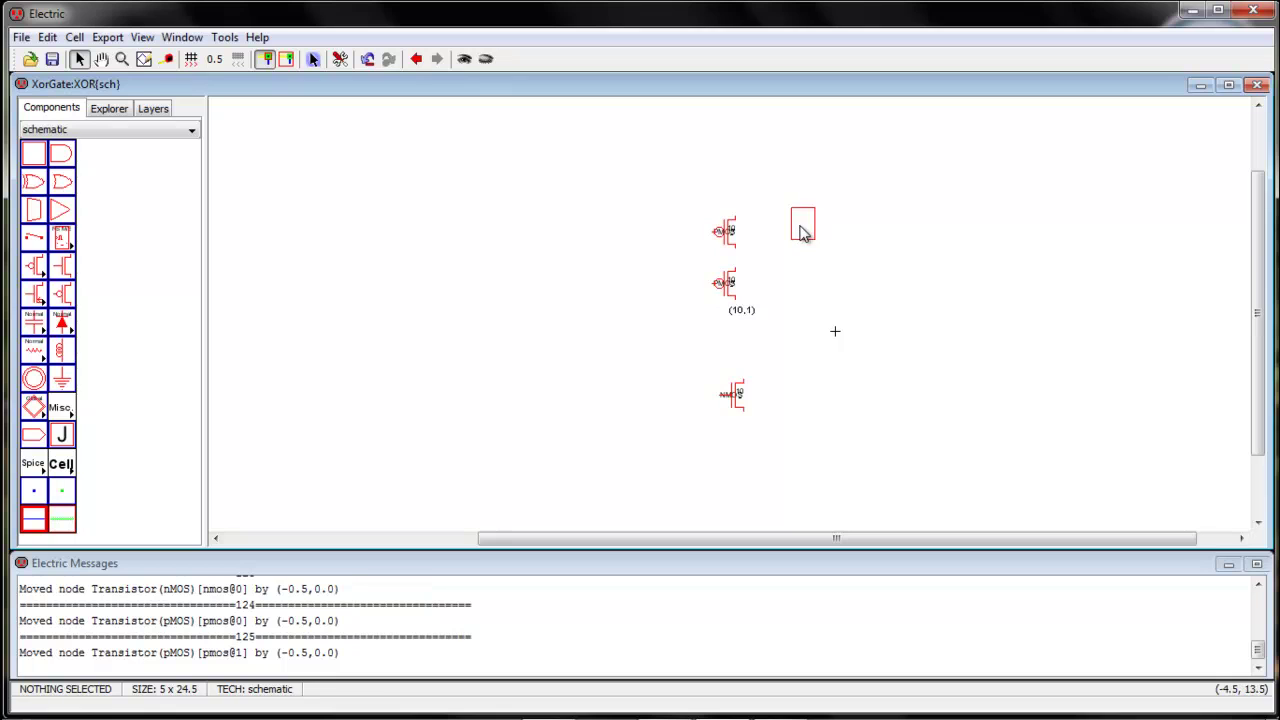
Step: Place two more pMOS copies, one above the other, to the right of the existing pMOS pair
{"action": "left_click", "coordinate": [800, 226]}
{"action": "left_click", "coordinate": [810, 286]}
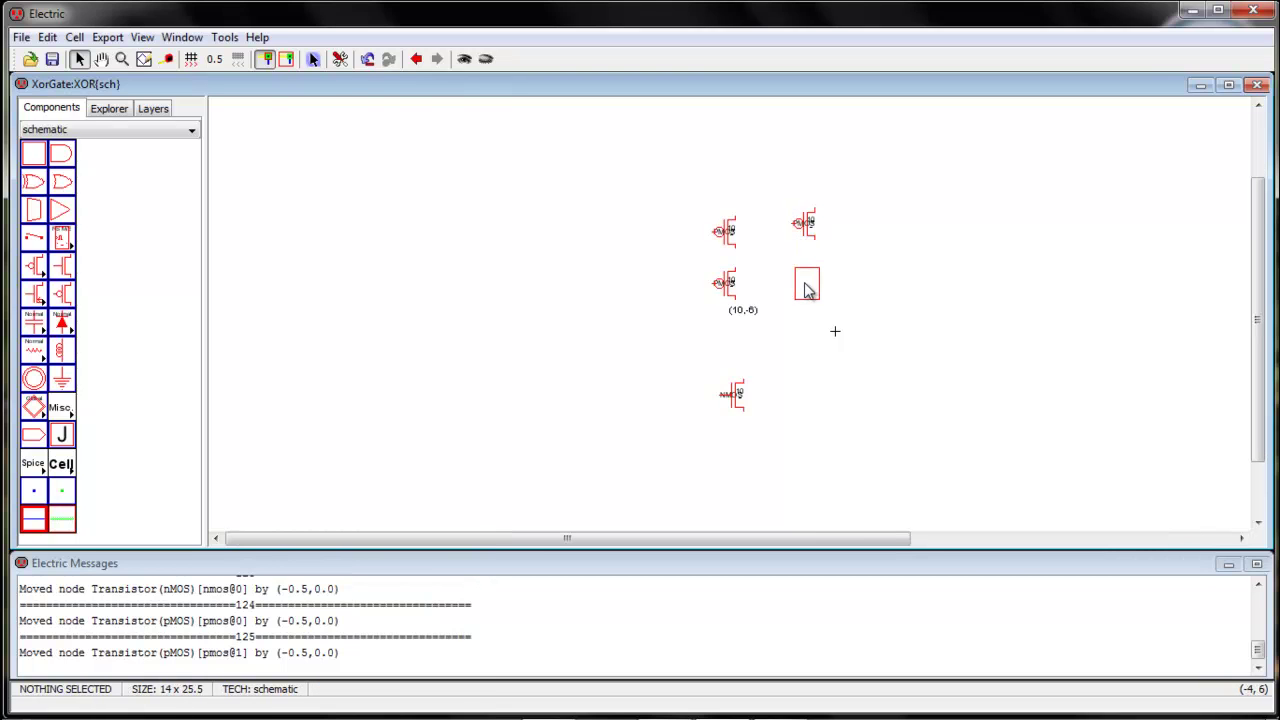
{"action": "left_click", "coordinate": [806, 288]}
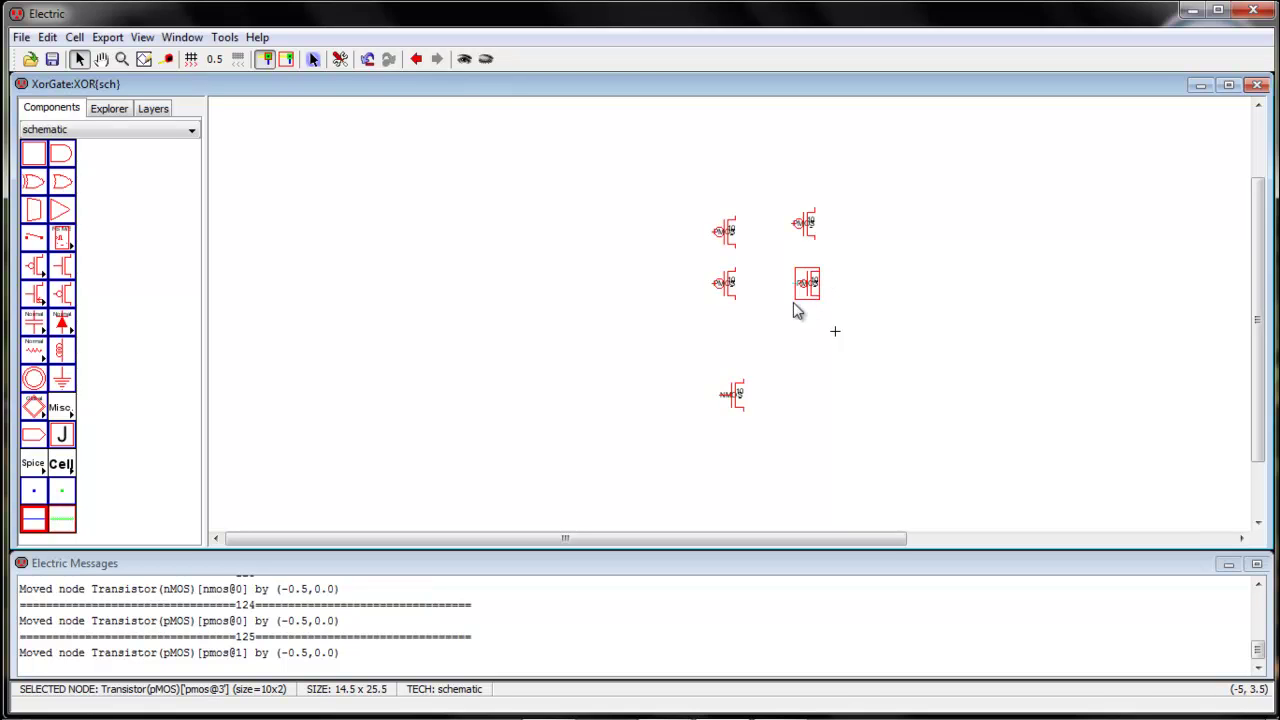
Step: Move the upper pMOS transistor of the right pair down 0.5 units and deselect it
{"action": "left_click", "coordinate": [802, 226]}
{"action": "key", "text": "Down"}
{"action": "left_click", "coordinate": [855, 283]}
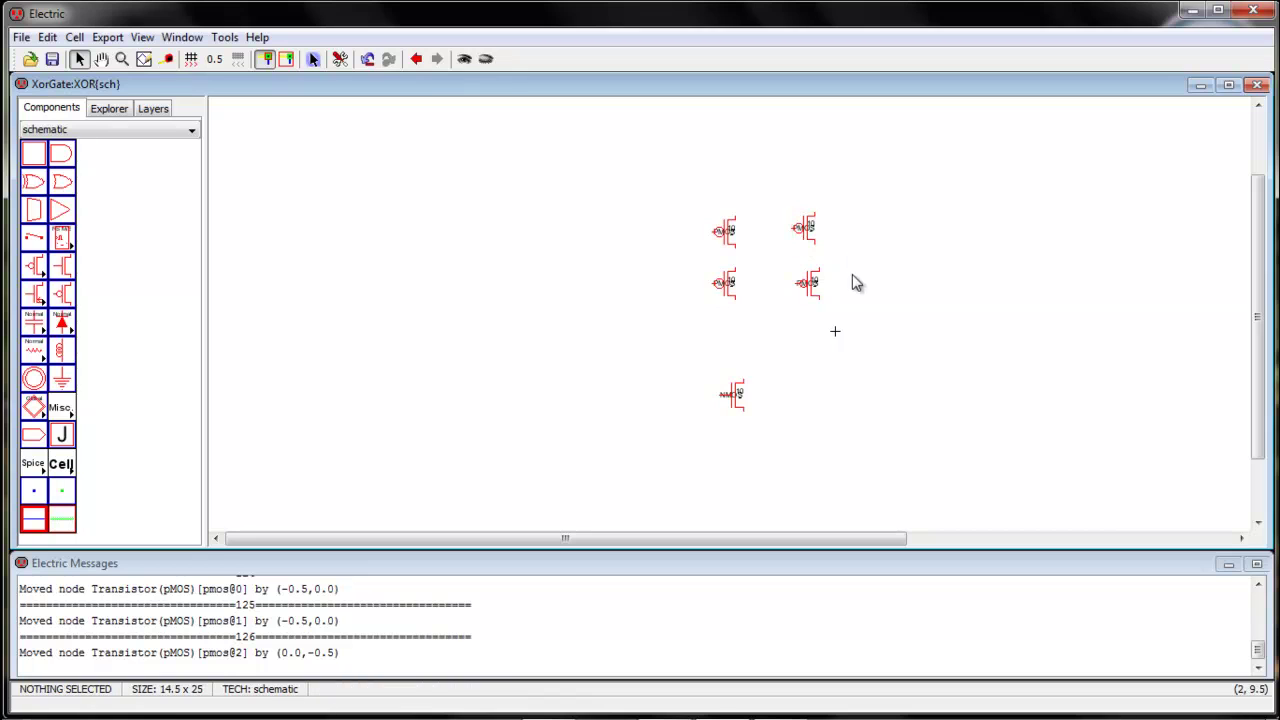
Step: Duplicate the nMOS transistor three times to form two rows of two below the pMOS transistors
{"action": "left_click", "coordinate": [735, 413]}
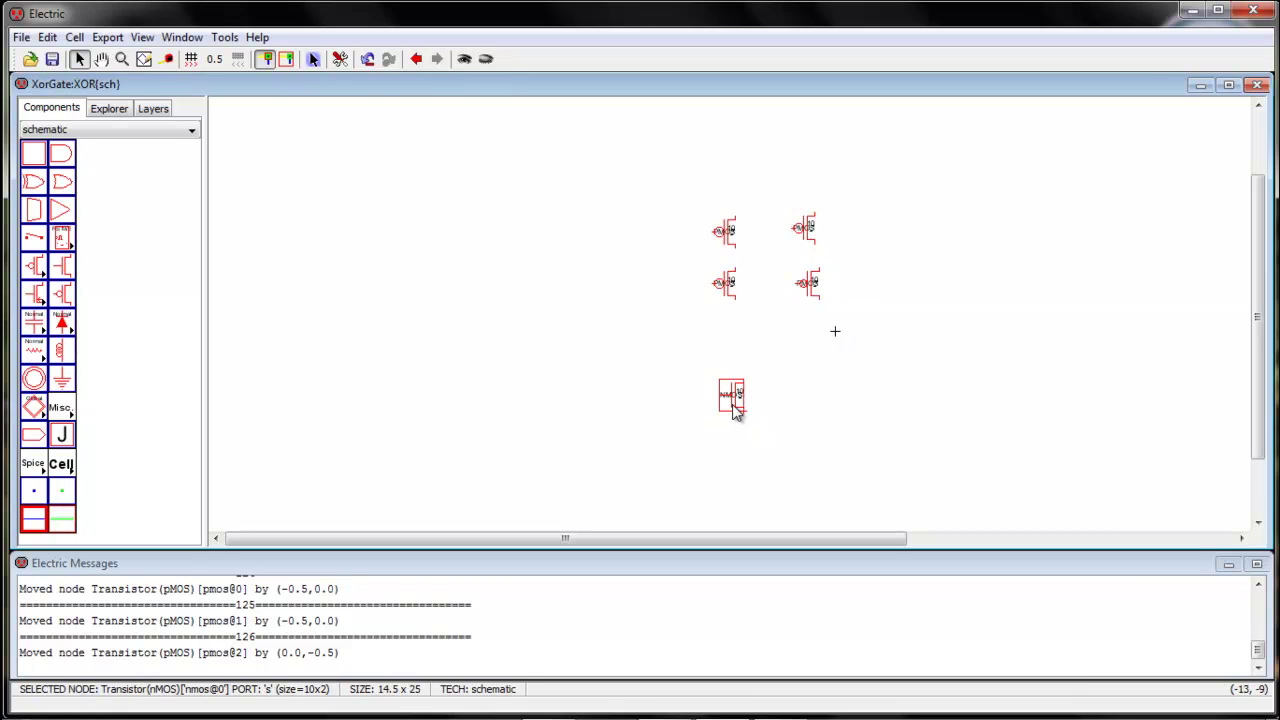
{"action": "left_click", "coordinate": [781, 420]}
{"action": "mouse_move", "coordinate": [776, 410]}
{"action": "left_mouse_down"}
{"action": "mouse_move", "coordinate": [797, 391]}
{"action": "mouse_move", "coordinate": [794, 401]}
{"action": "left_mouse_up"}
{"action": "left_click", "coordinate": [757, 452]}
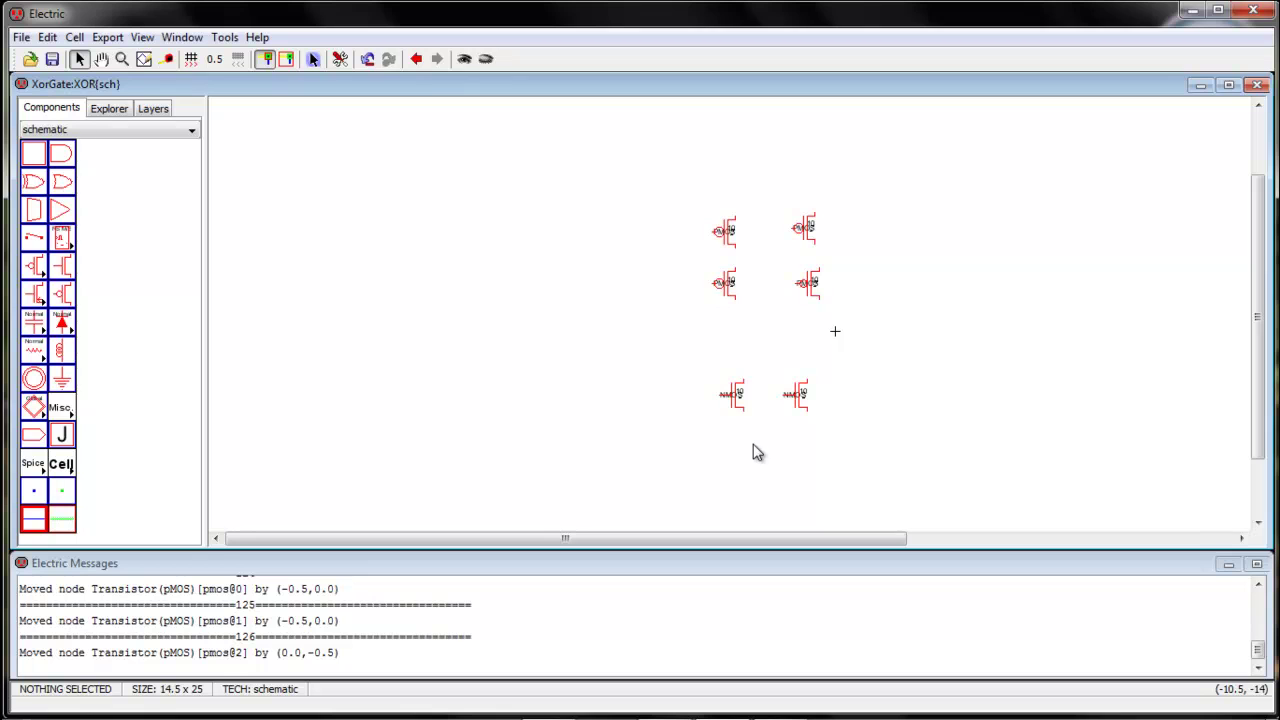
{"action": "left_click_drag", "start_coordinate": [757, 452], "coordinate": [800, 458]}
{"action": "left_click", "coordinate": [791, 452]}
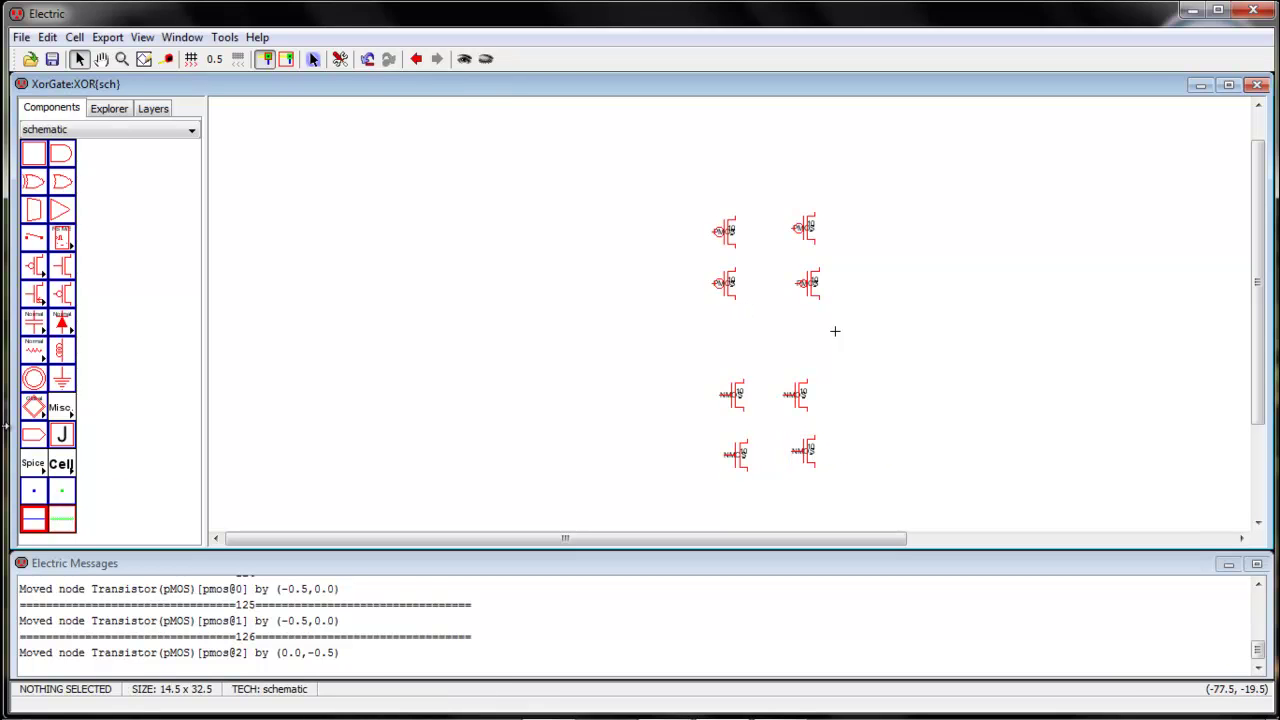
Step: Place a Ground node below the nMOS transistors and a Power node above the pMOS transistors
{"action": "left_click", "coordinate": [63, 383]}
{"action": "left_click", "coordinate": [777, 505]}
{"action": "left_click", "coordinate": [33, 378]}
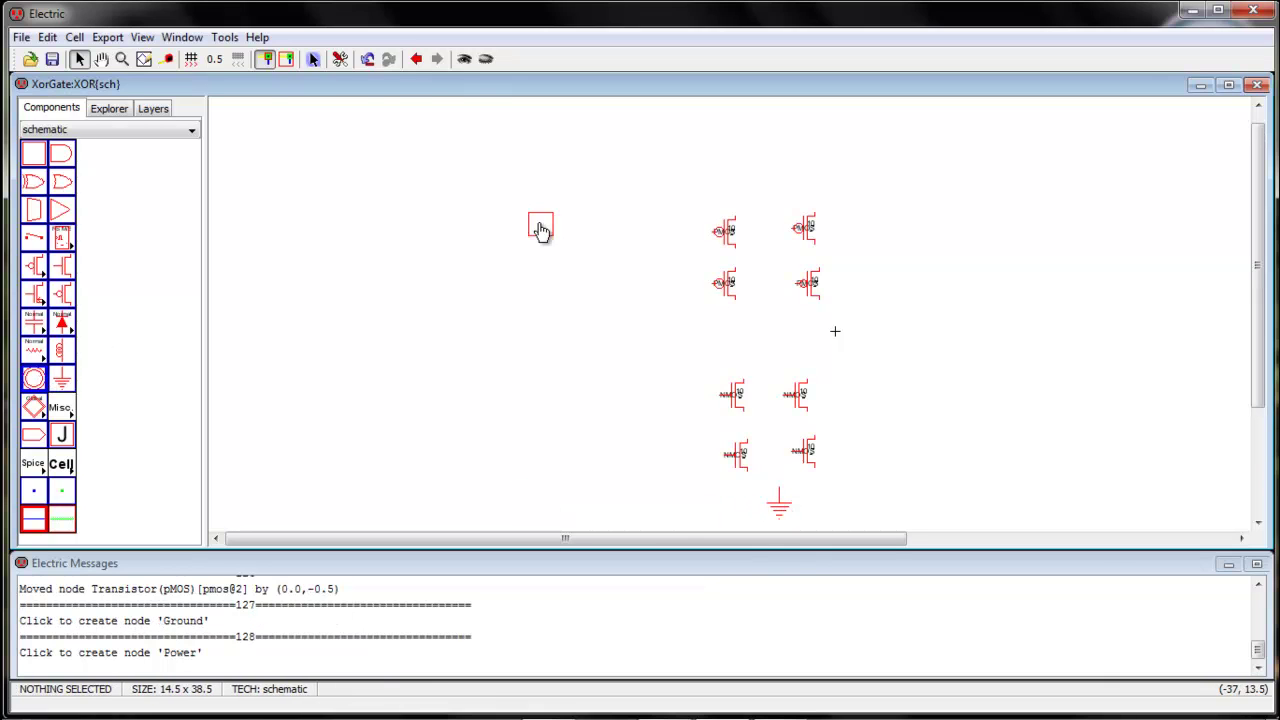
{"action": "left_click", "coordinate": [767, 169]}
{"action": "left_click", "coordinate": [965, 292]}
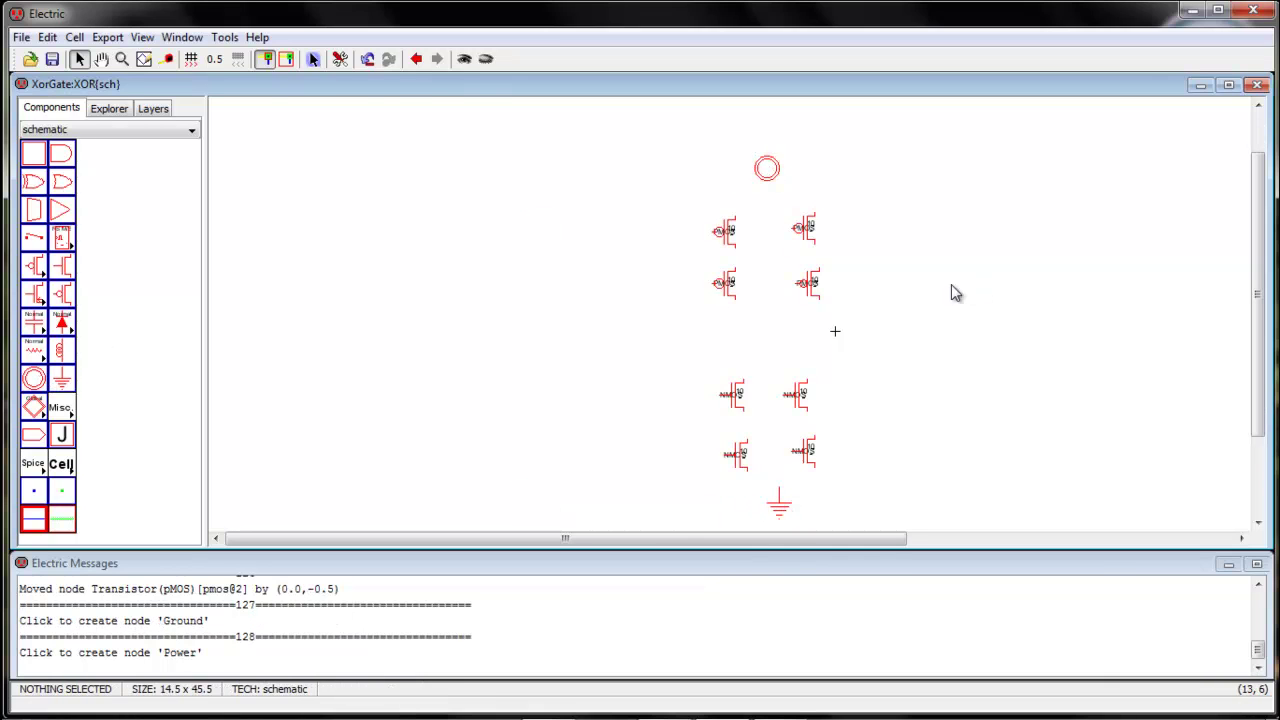
Step: Move the upper-left pMOS transistor up 1 unit and mirror the upper-right pMOS left to right
{"action": "left_click_drag", "start_coordinate": [731, 250], "coordinate": [728, 236]}
{"action": "left_click", "coordinate": [806, 241]}
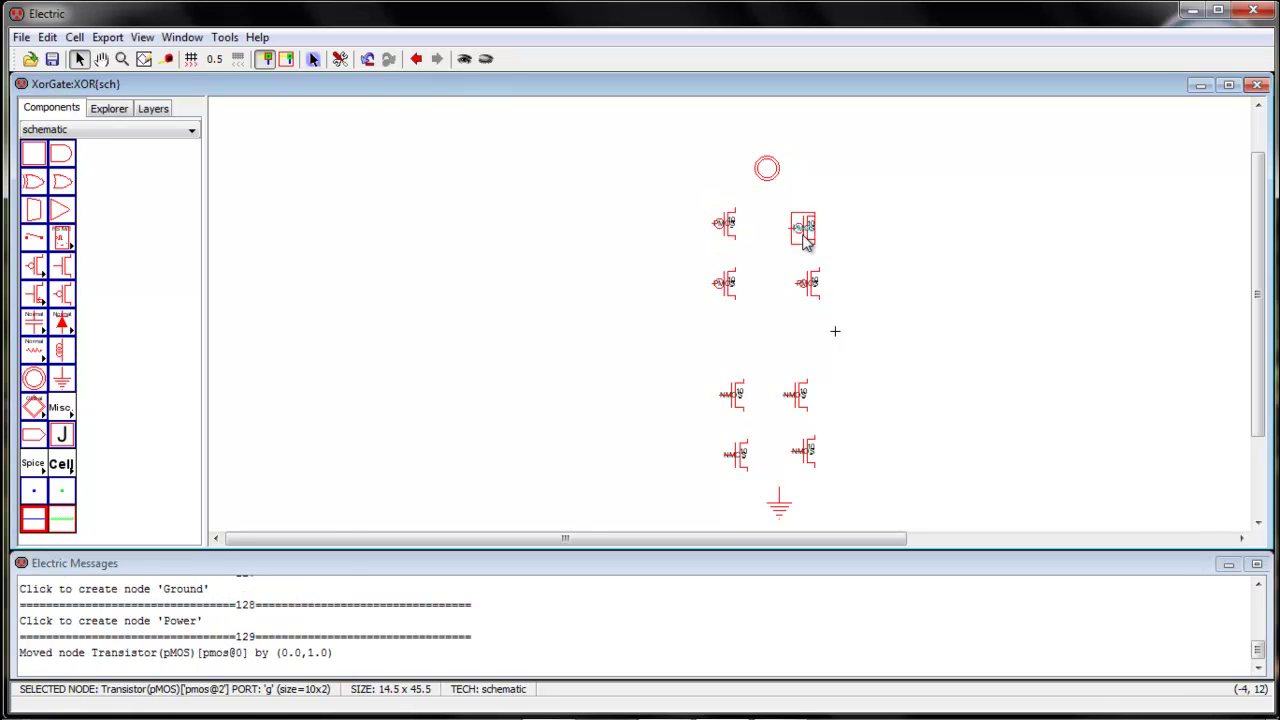
{"action": "left_click", "coordinate": [888, 242]}
{"action": "left_click", "coordinate": [809, 283]}
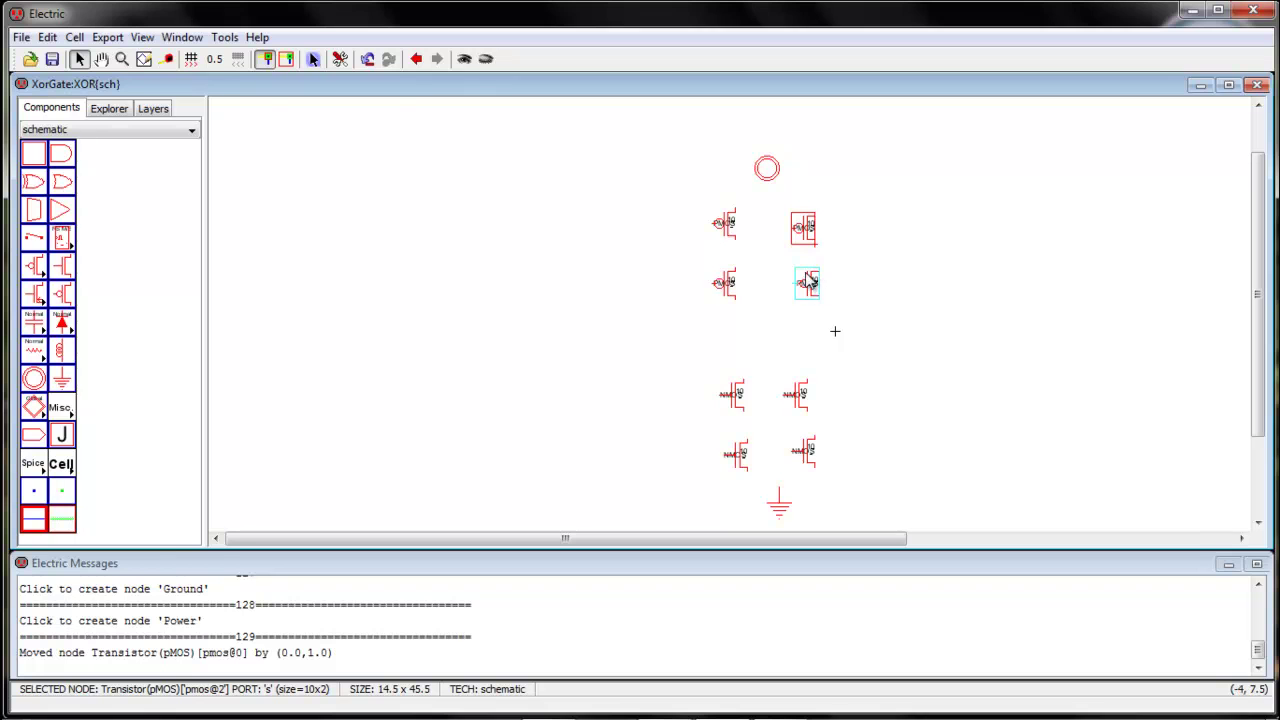
{"action": "left_click", "coordinate": [49, 40]}
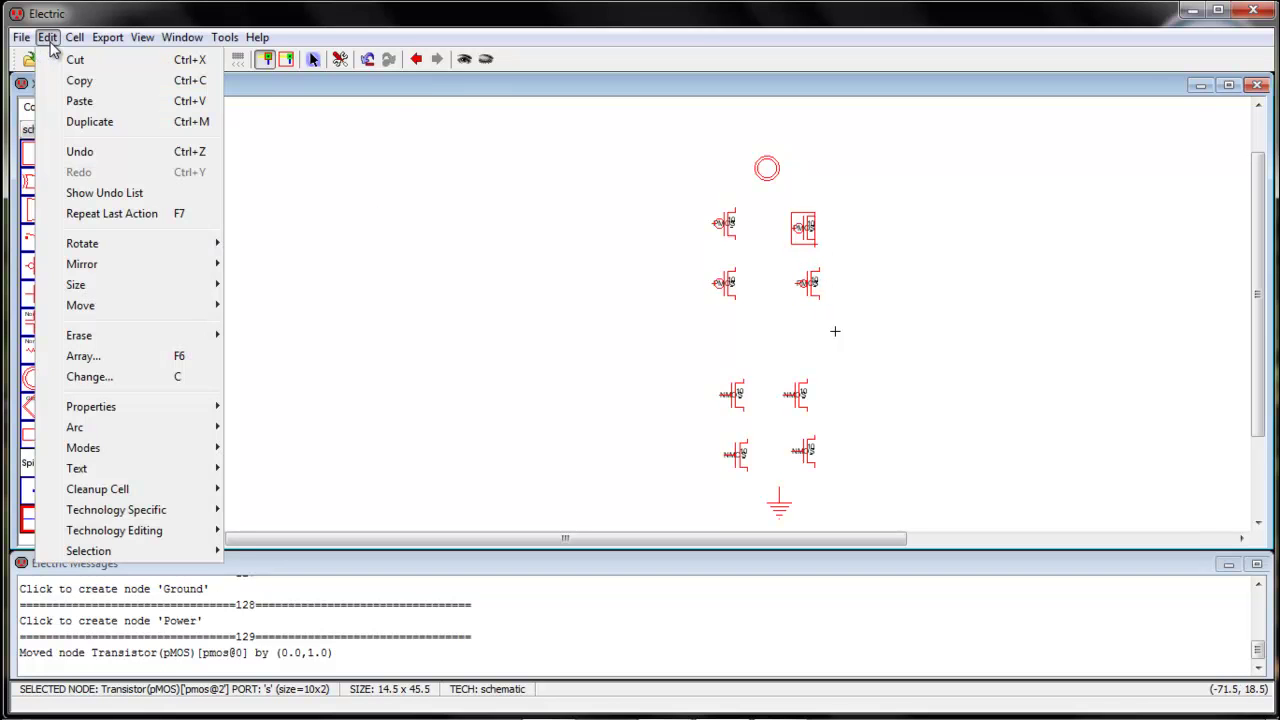
{"action": "mouse_move", "coordinate": [100, 266]}
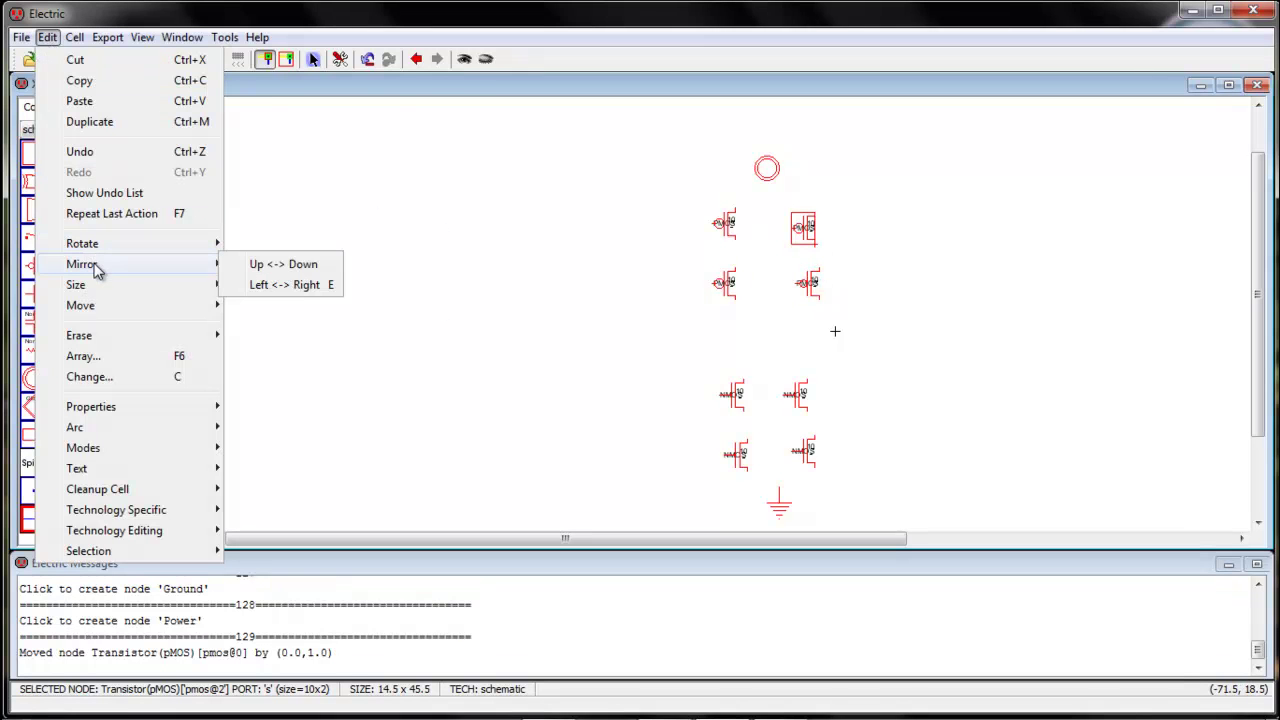
{"action": "left_click", "coordinate": [297, 284]}
Step: Mirror the lower-right pMOS transistor left to right
{"action": "left_click", "coordinate": [816, 288]}
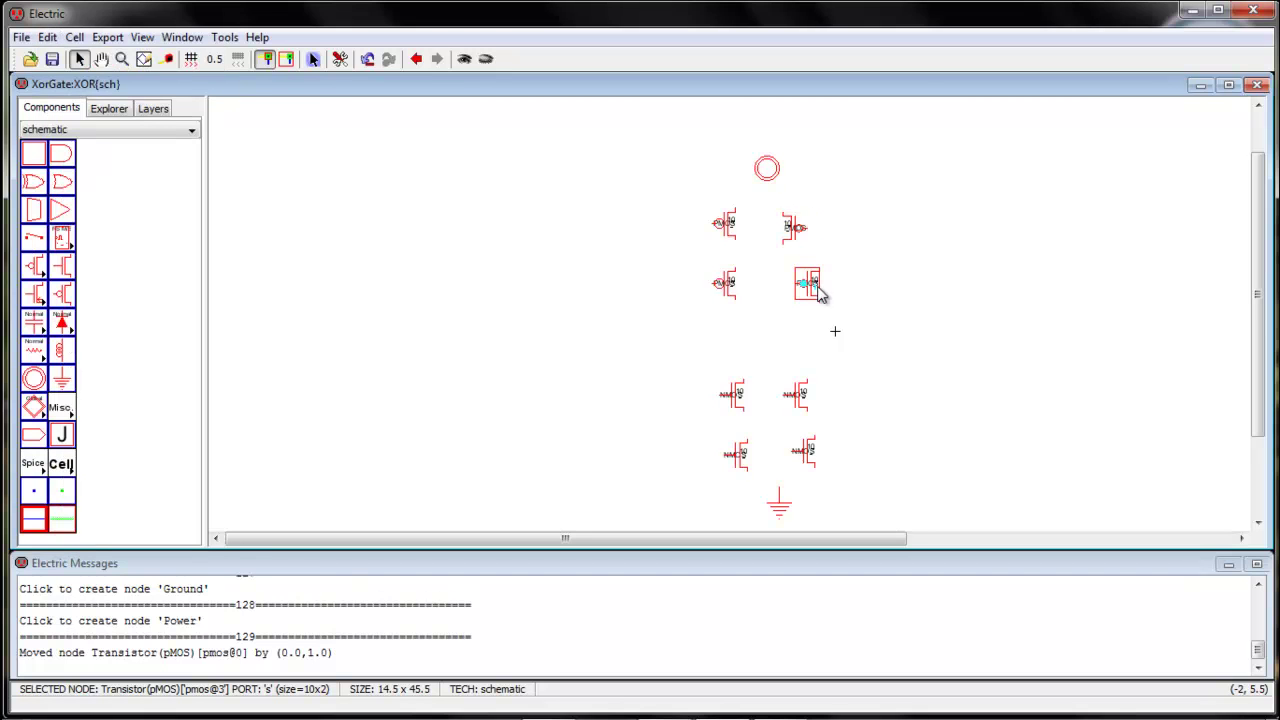
{"action": "left_click", "coordinate": [48, 38]}
{"action": "mouse_move", "coordinate": [113, 268]}
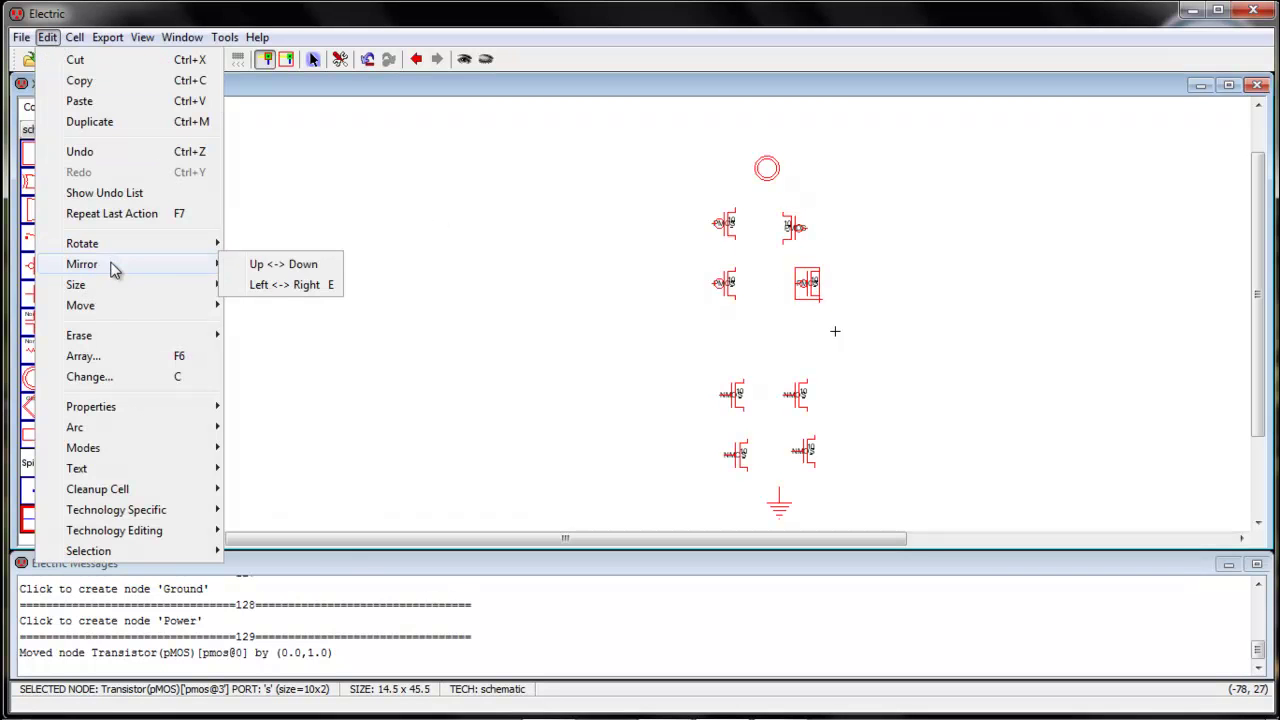
{"action": "left_click", "coordinate": [284, 286]}
Step: Mirror the upper-right nMOS transistor left to right
{"action": "left_click", "coordinate": [808, 410]}
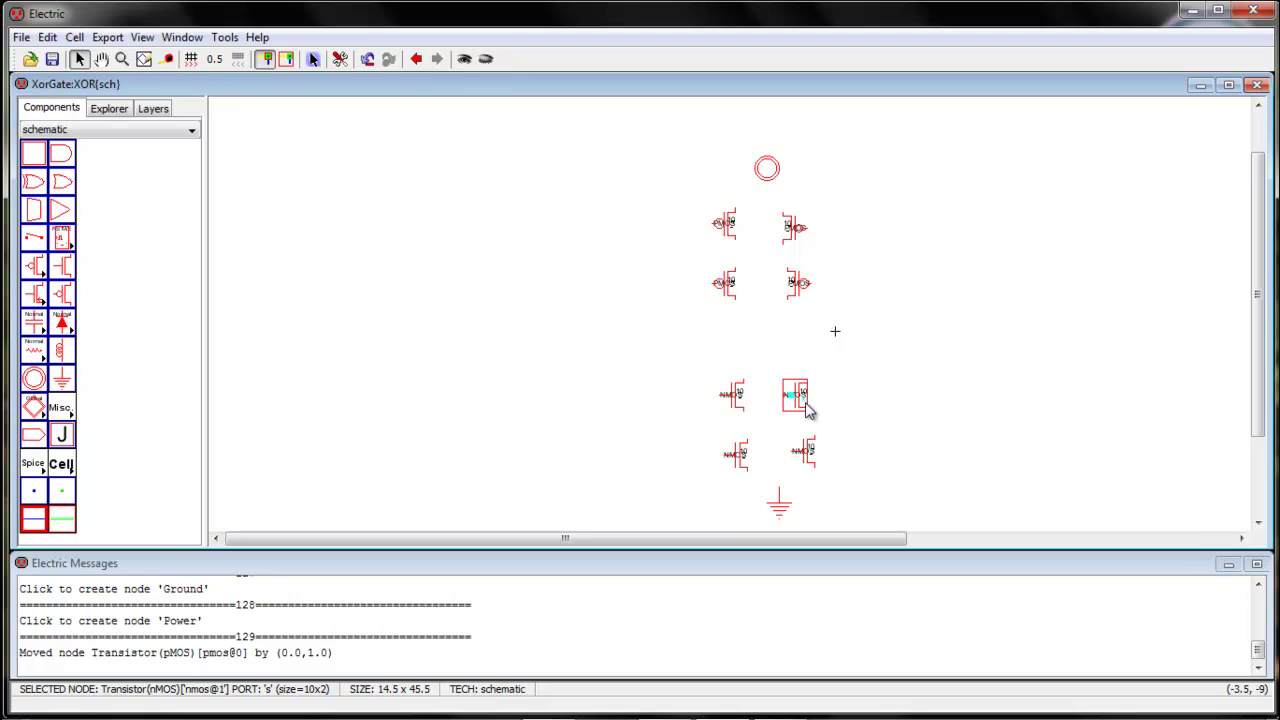
{"action": "left_click", "coordinate": [48, 38]}
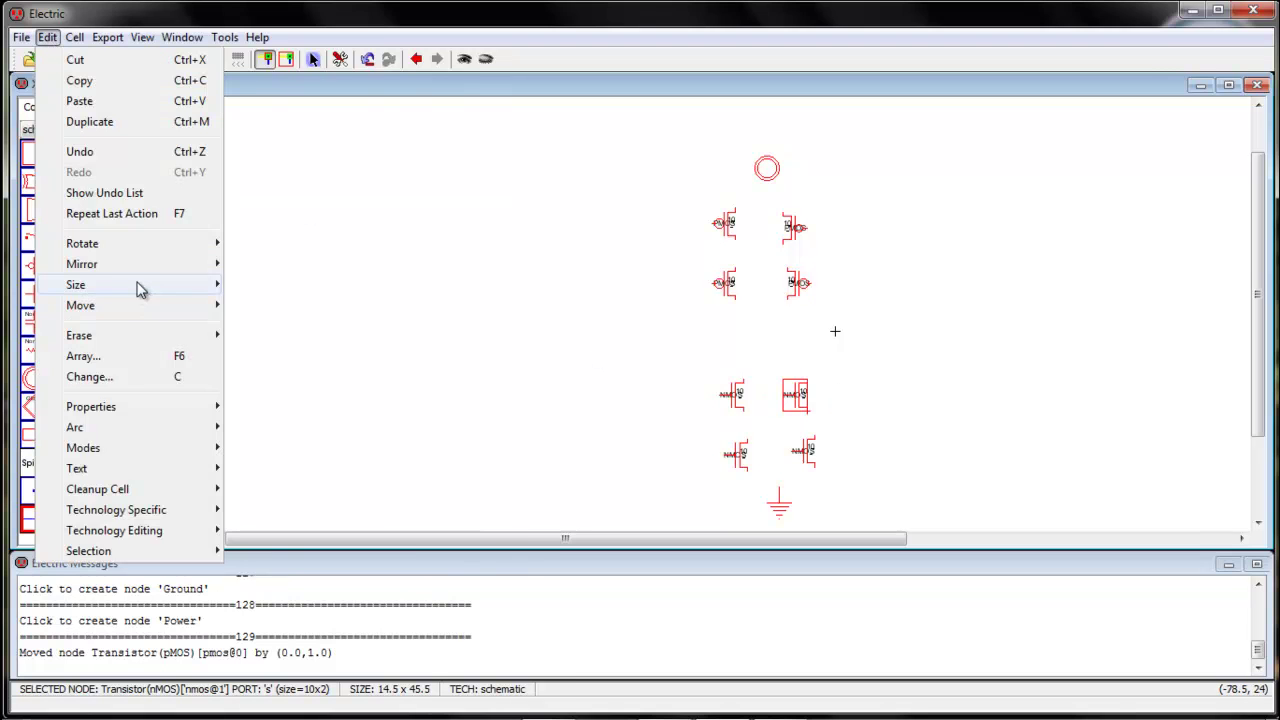
{"action": "mouse_move", "coordinate": [129, 266]}
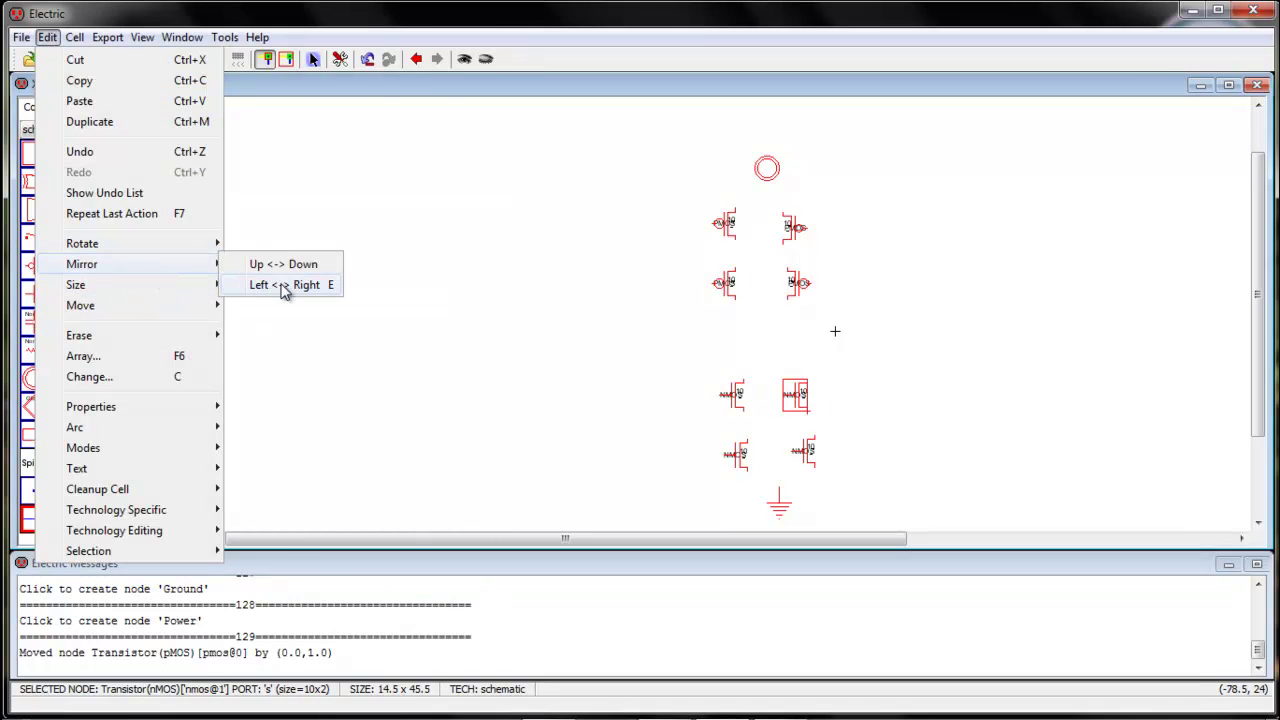
{"action": "left_click", "coordinate": [284, 286]}
{"action": "left_click", "coordinate": [48, 38]}
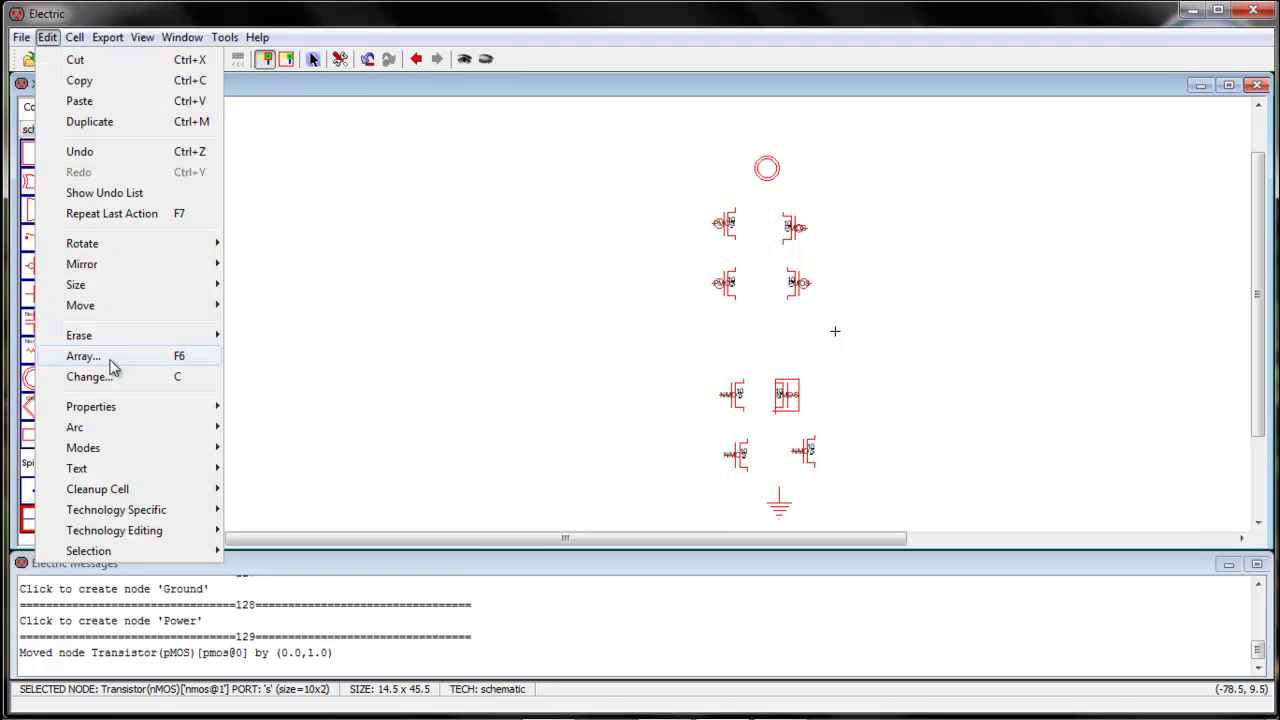
{"action": "mouse_move", "coordinate": [123, 266]}
{"action": "left_click", "coordinate": [318, 288]}
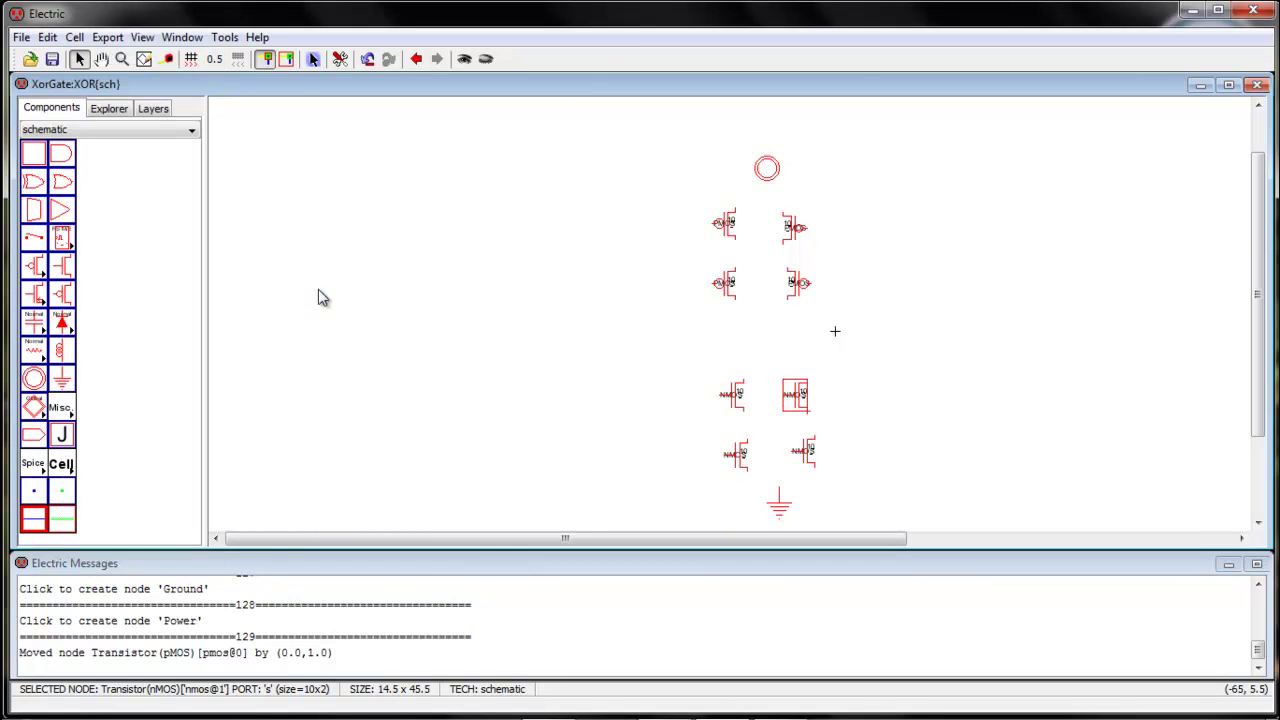
{"action": "left_click", "coordinate": [52, 38]}
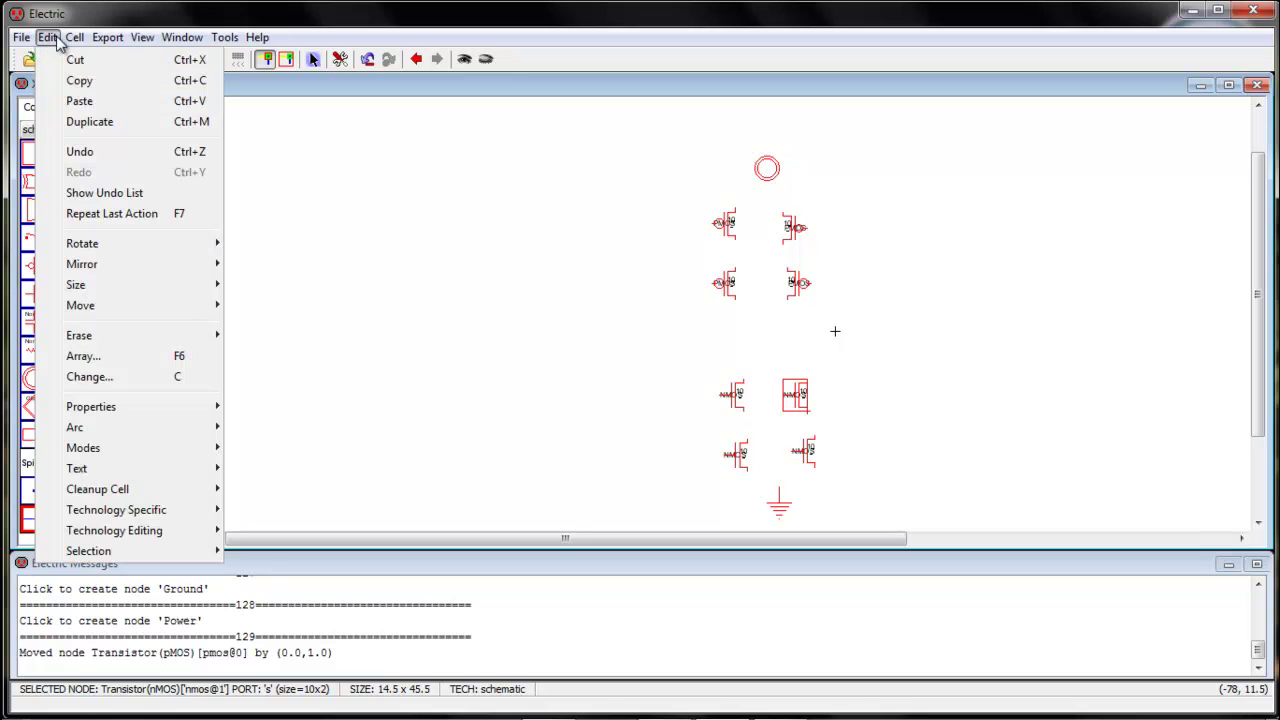
{"action": "mouse_move", "coordinate": [123, 266]}
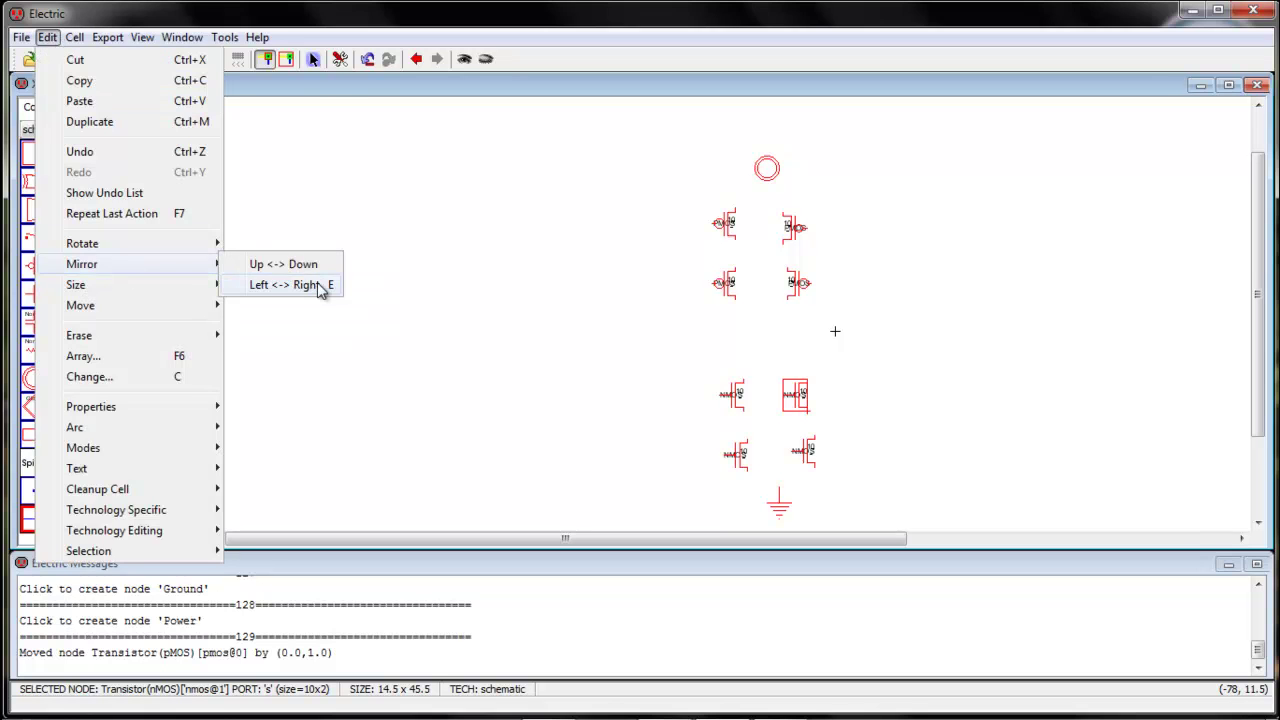
{"action": "left_click", "coordinate": [320, 287]}
Step: Move the upper-right nMOS transistor 0.5 units right and mirror the lower-right nMOS left to right
{"action": "left_click_drag", "start_coordinate": [786, 397], "coordinate": [786, 402]}
{"action": "left_click", "coordinate": [829, 434]}
{"action": "left_click", "coordinate": [806, 450]}
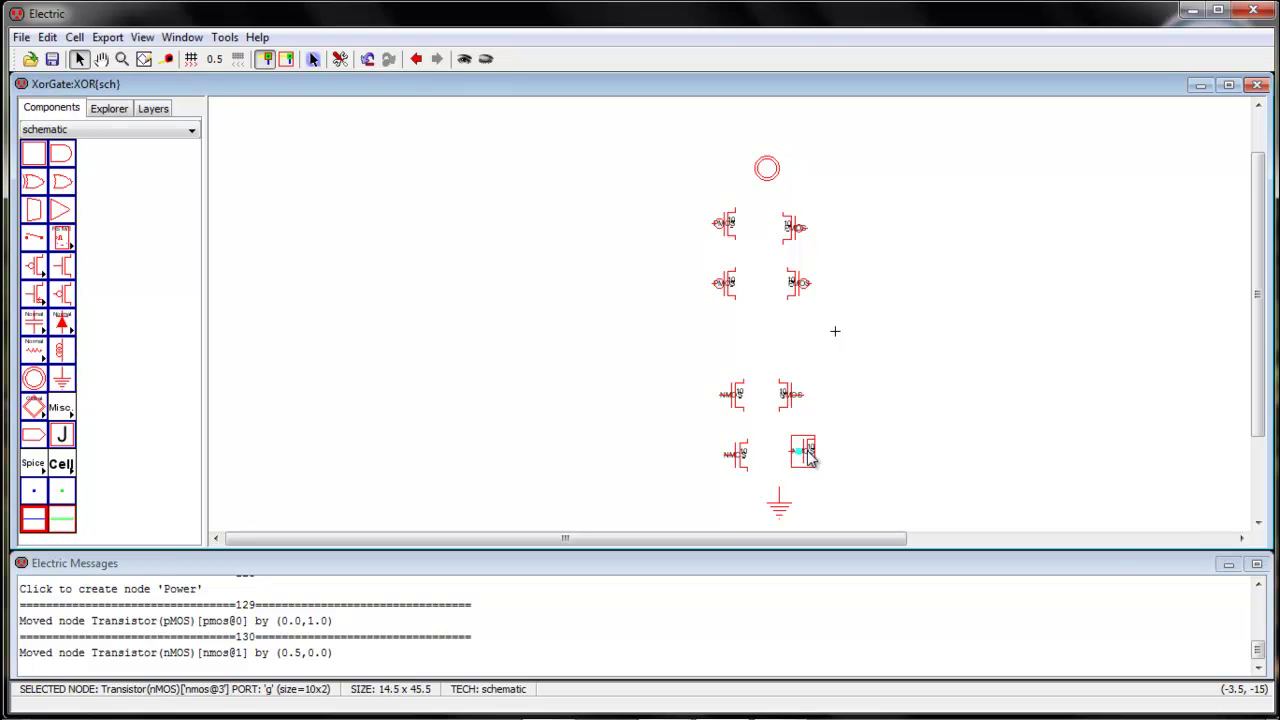
{"action": "left_click", "coordinate": [47, 37]}
{"action": "mouse_move", "coordinate": [100, 268]}
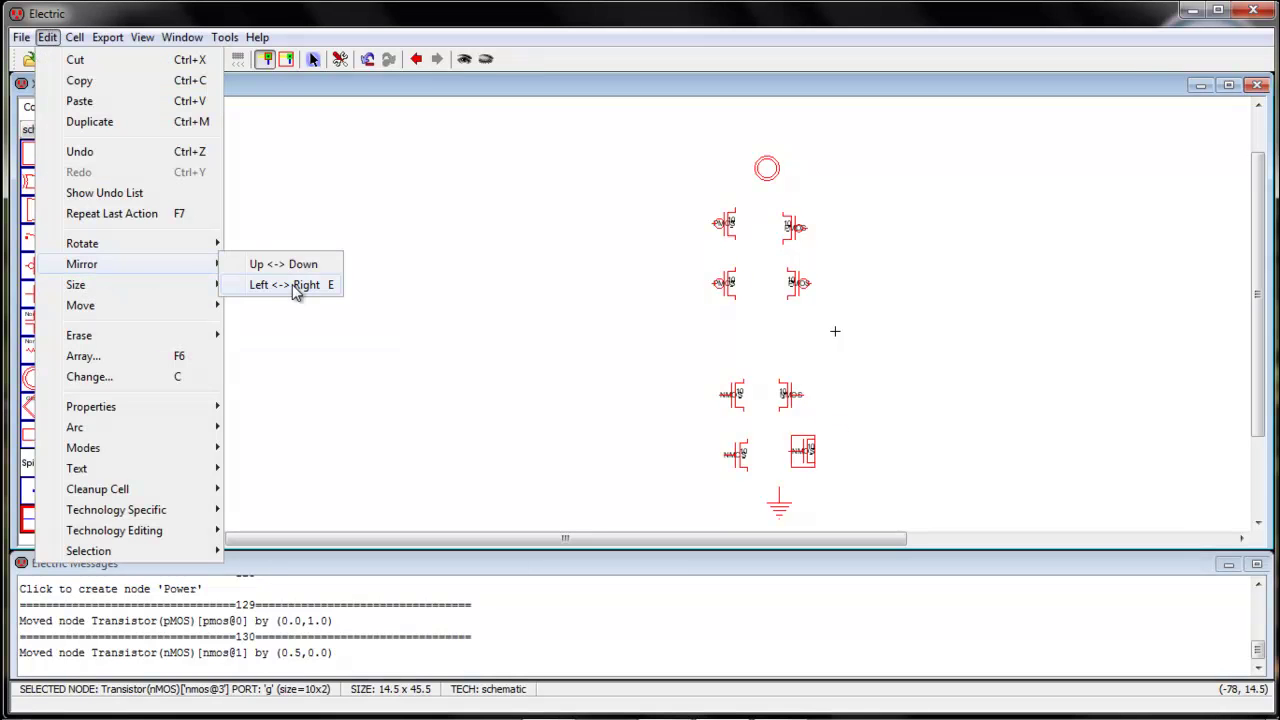
{"action": "left_click", "coordinate": [292, 284]}
{"action": "left_click", "coordinate": [536, 391]}
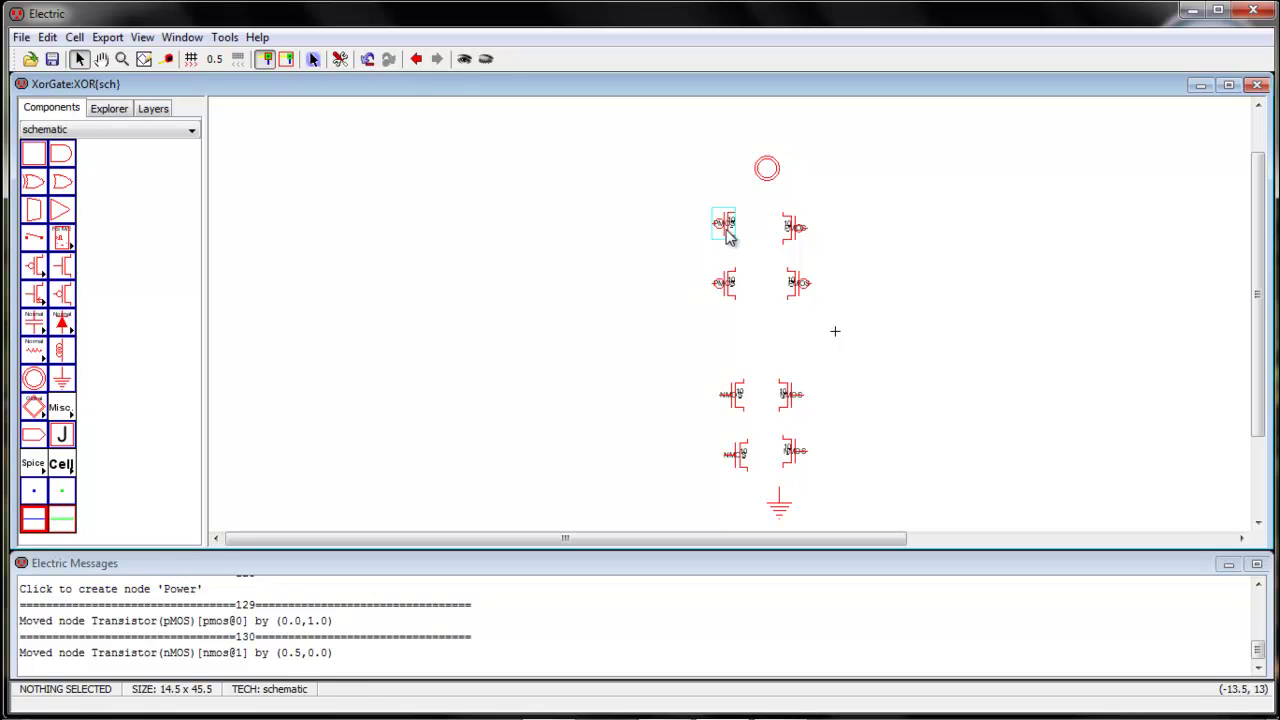
Step: Spread the upper pMOS pair: move the left one 1.5 units left and the right one 0.5 units right and up
{"action": "left_click_drag", "start_coordinate": [727, 233], "coordinate": [716, 233]}
{"action": "left_click", "coordinate": [800, 233]}
{"action": "left_click_drag", "start_coordinate": [800, 233], "coordinate": [804, 229]}
Step: Move the lower-left pMOS transistor 1.5 units left in total and the lower-right pMOS up about 0.5 units
{"action": "left_click_drag", "start_coordinate": [727, 282], "coordinate": [718, 280]}
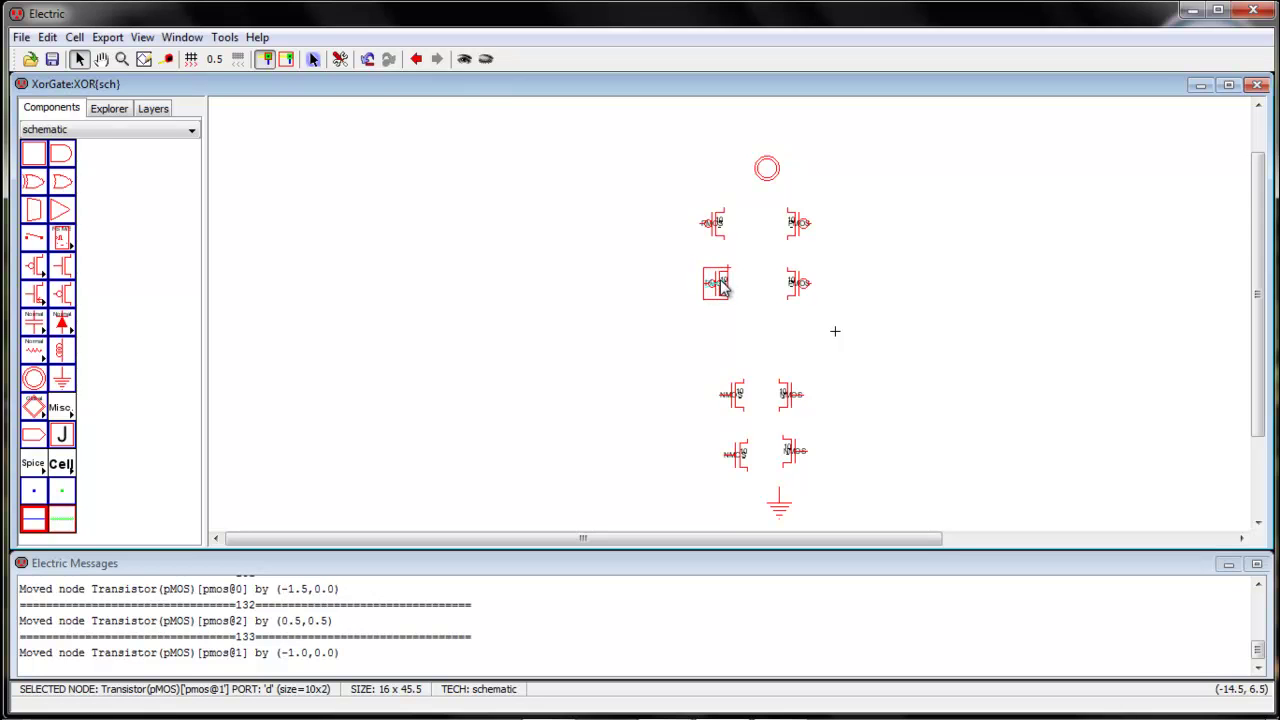
{"action": "left_click_drag", "start_coordinate": [722, 287], "coordinate": [717, 286]}
{"action": "left_click", "coordinate": [774, 294]}
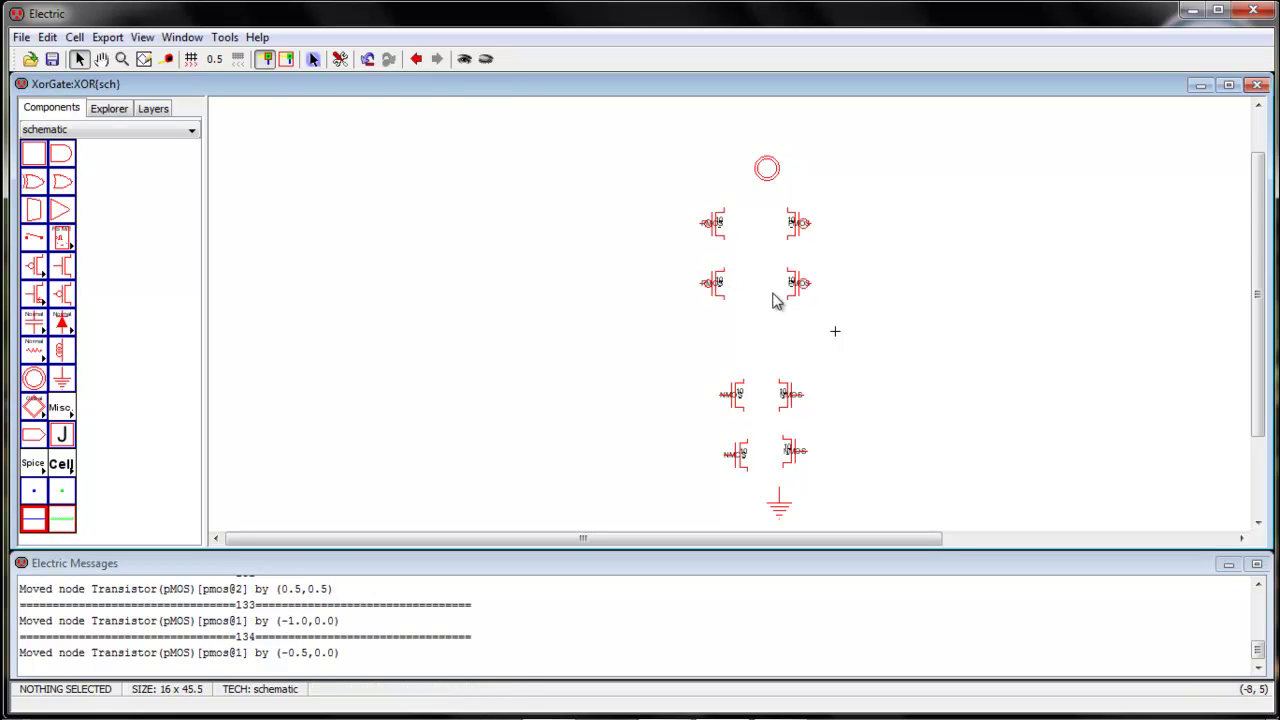
{"action": "left_click_drag", "start_coordinate": [797, 290], "coordinate": [798, 287]}
{"action": "left_click", "coordinate": [854, 338]}
Step: Move the upper nMOS pair up about 3.5 units, closer to the pMOS group, keeping both transistors level
{"action": "left_click", "coordinate": [735, 412]}
{"action": "left_click_drag", "start_coordinate": [735, 412], "coordinate": [785, 390]}
{"action": "left_click", "coordinate": [790, 422]}
{"action": "left_click", "coordinate": [785, 385]}
{"action": "left_click", "coordinate": [843, 406]}
Step: Raise the lower nMOS pair by about 3 units and level the two transistors beneath the upper nMOS pair
{"action": "left_click_drag", "start_coordinate": [737, 463], "coordinate": [789, 439]}
{"action": "left_click", "coordinate": [806, 469]}
{"action": "left_click", "coordinate": [784, 438]}
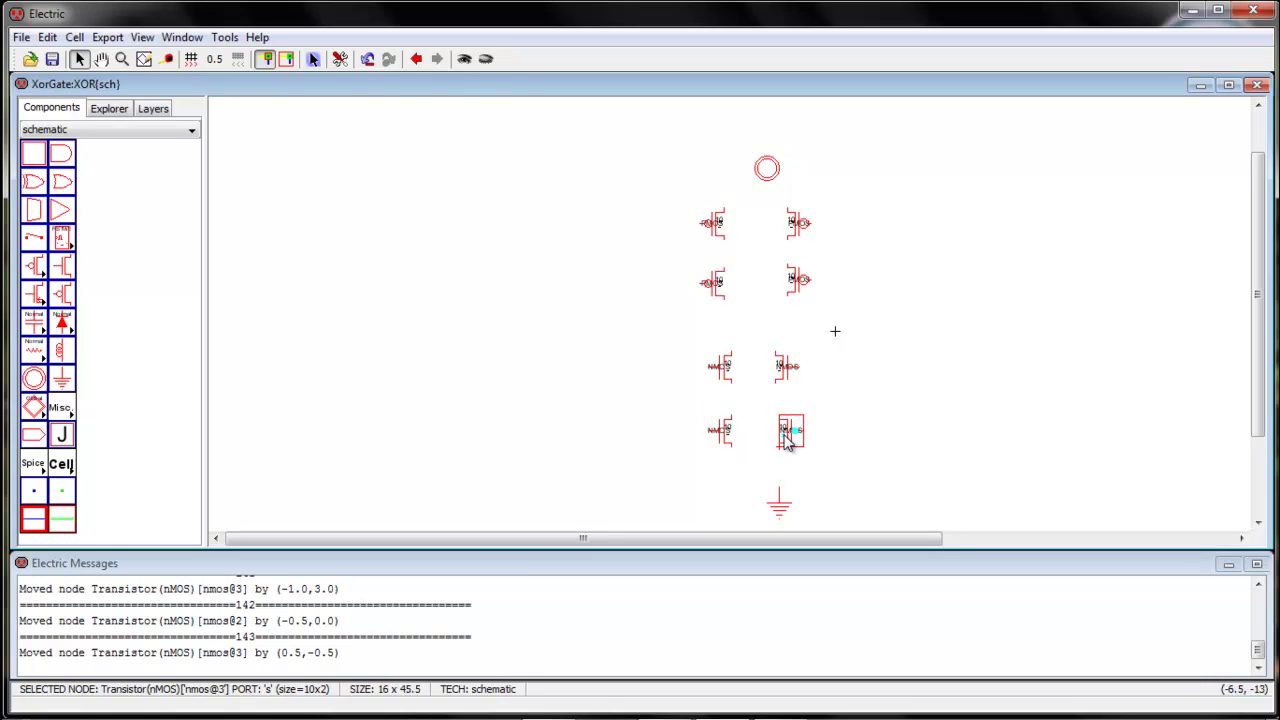
{"action": "left_click", "coordinate": [846, 445]}
Step: Center the supply symbols: move Ground 2.5 units left and 0.5 up, and Power 1.5 units left
{"action": "left_click_drag", "start_coordinate": [781, 510], "coordinate": [761, 506]}
{"action": "left_click_drag", "start_coordinate": [765, 185], "coordinate": [754, 184]}
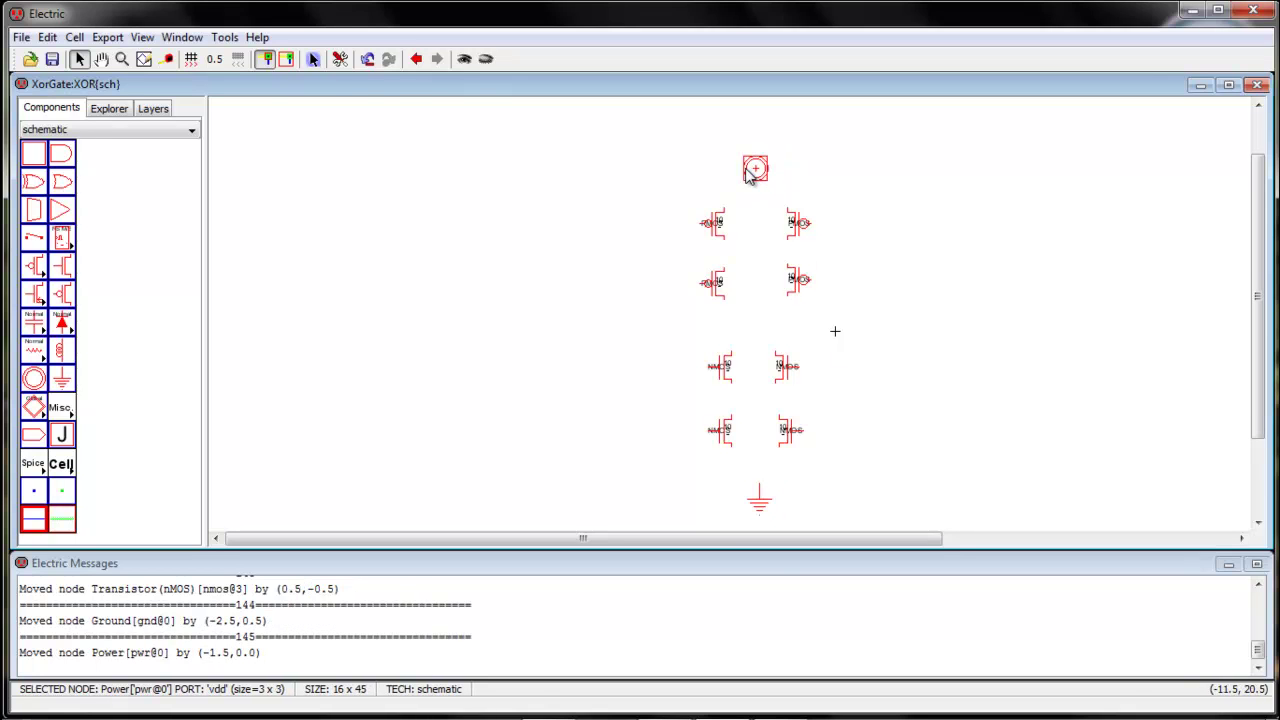
{"action": "left_click", "coordinate": [862, 190]}
Step: Wire together the top terminals of the upper pMOS pair and the bottom terminals of the lower pMOS pair
{"action": "left_click", "coordinate": [718, 217]}
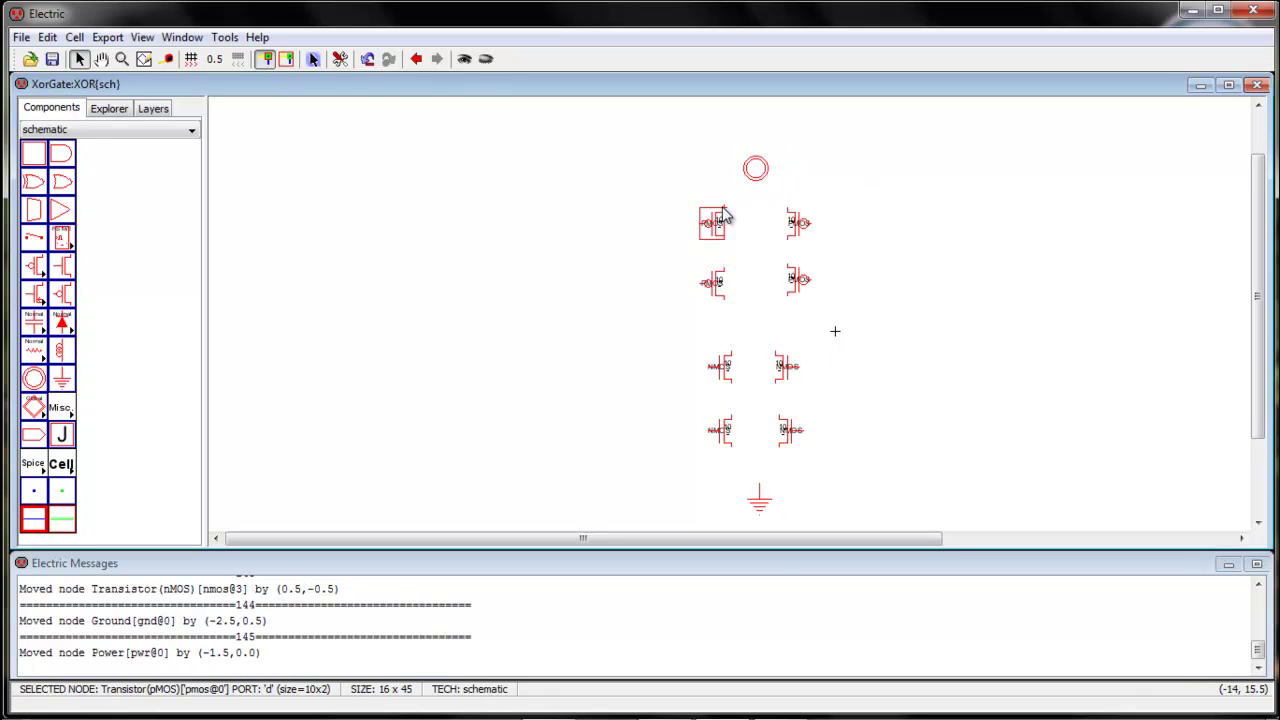
{"action": "right_click", "coordinate": [786, 218]}
{"action": "left_click", "coordinate": [723, 300]}
{"action": "right_click_drag", "start_coordinate": [723, 303], "coordinate": [800, 284]}
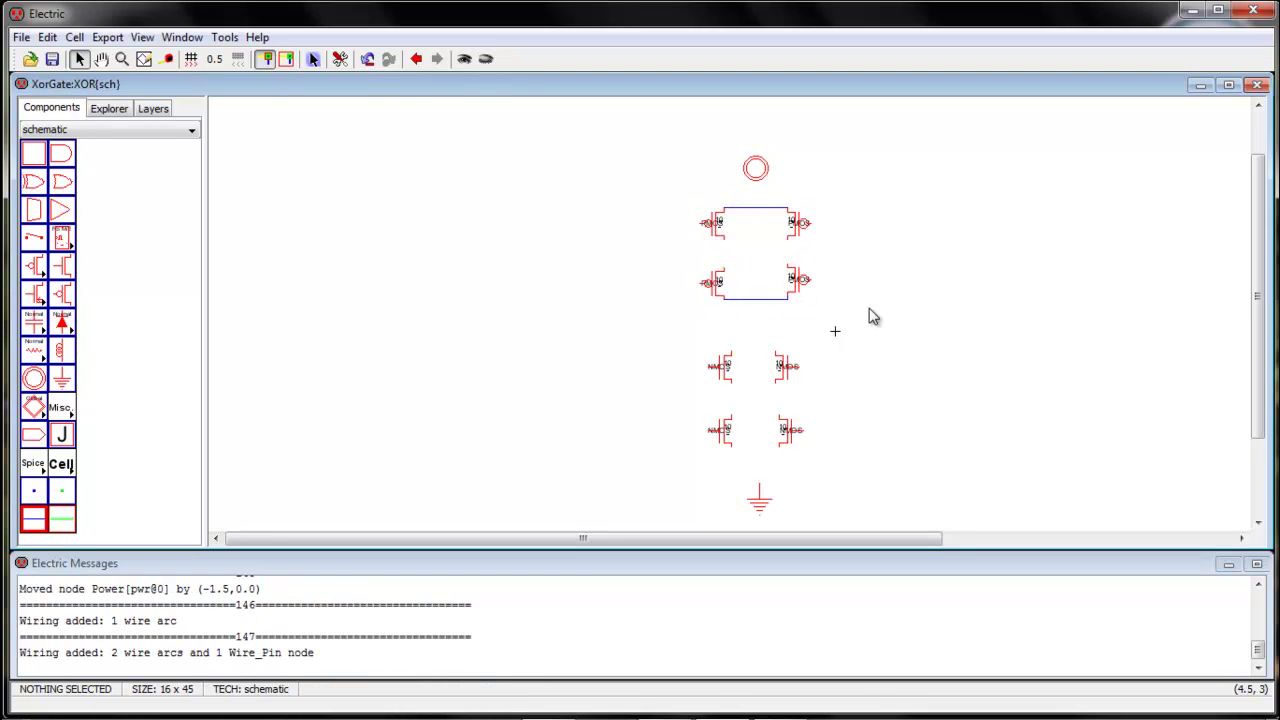
Step: Wire the upper pMOS to the lower pMOS in both the left and right columns
{"action": "left_click", "coordinate": [726, 245]}
{"action": "right_click_drag", "start_coordinate": [726, 246], "coordinate": [728, 274]}
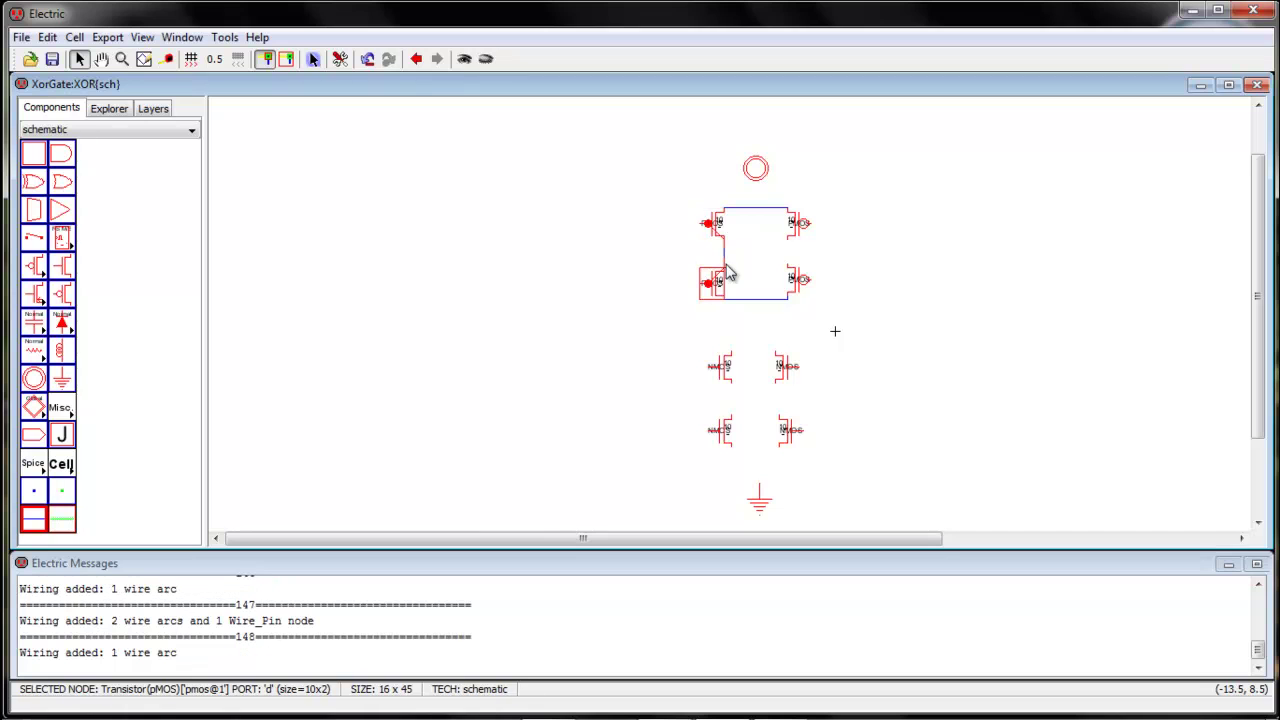
{"action": "left_click", "coordinate": [789, 244]}
{"action": "right_click_drag", "start_coordinate": [789, 245], "coordinate": [795, 280]}
{"action": "left_click", "coordinate": [864, 336]}
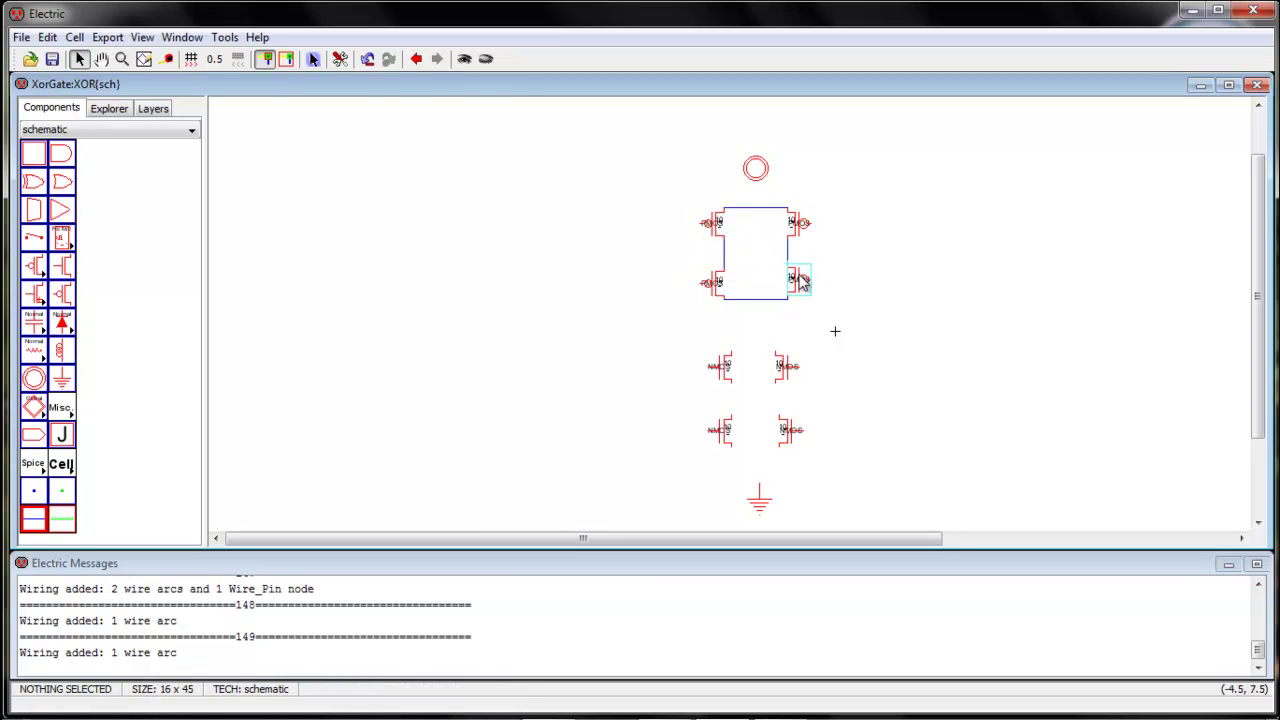
Step: Wire each nMOS pair in parallel by joining its top terminals and its bottom terminals
{"action": "left_click", "coordinate": [735, 357]}
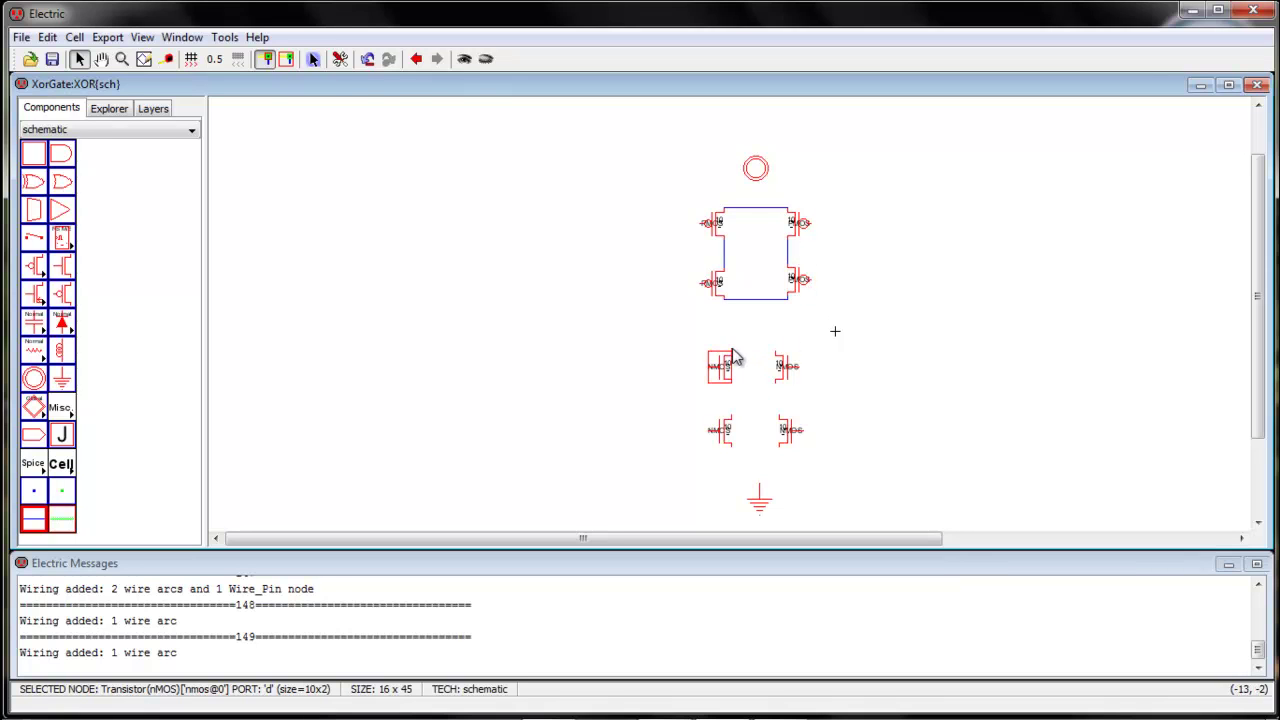
{"action": "right_click_drag", "start_coordinate": [731, 383], "coordinate": [782, 392]}
{"action": "left_click", "coordinate": [733, 425]}
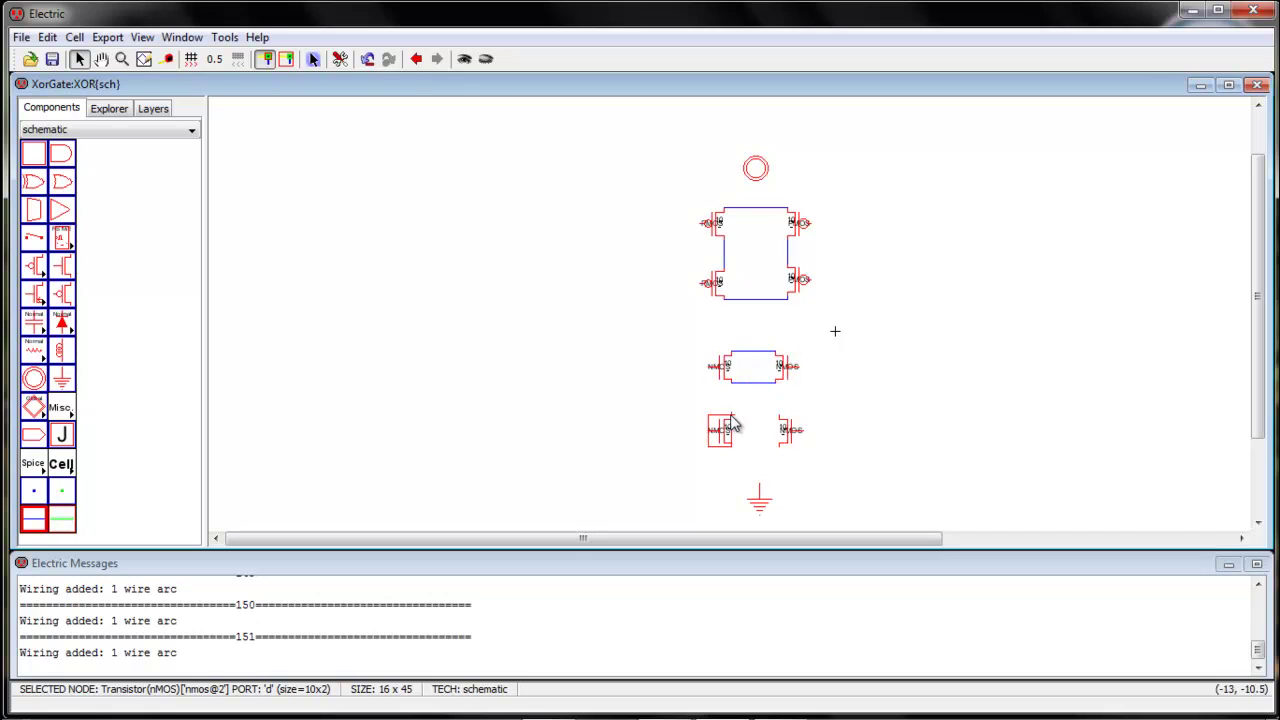
{"action": "left_click", "coordinate": [731, 451]}
{"action": "right_click_drag", "start_coordinate": [731, 451], "coordinate": [782, 455]}
{"action": "right_click", "coordinate": [782, 455]}
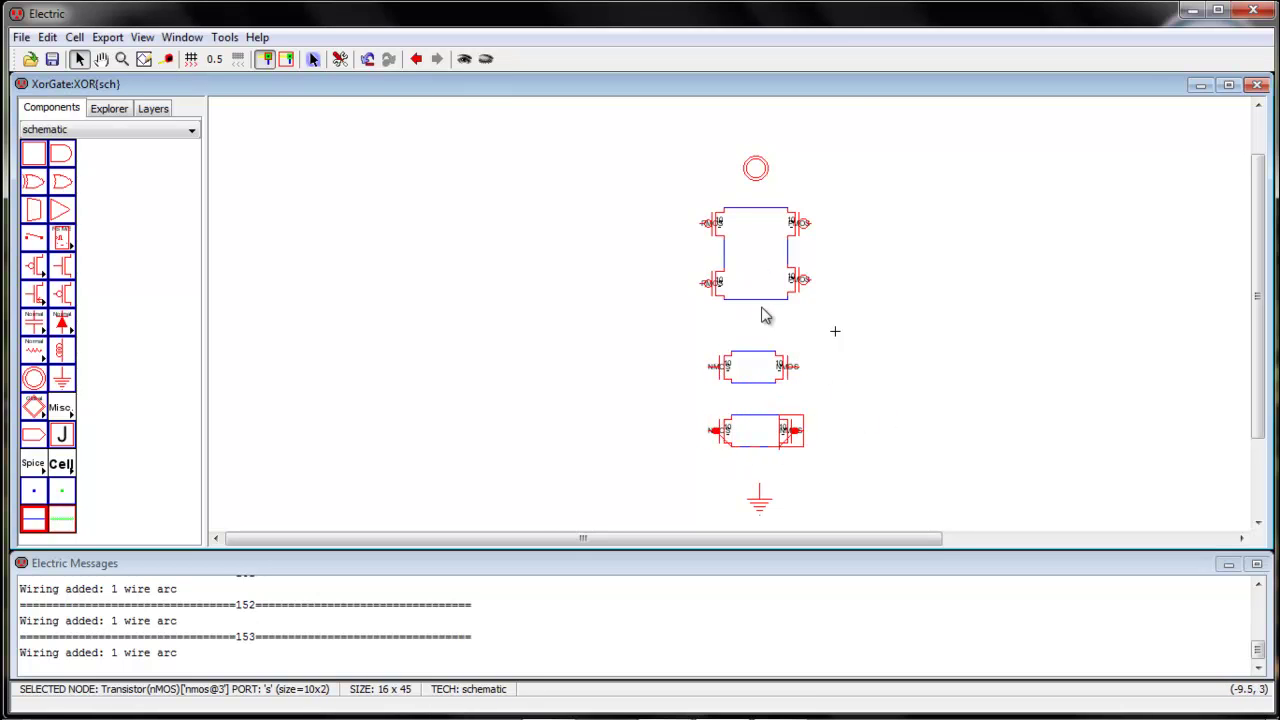
Step: Wire the pMOS network down through the upper and lower nMOS pairs to the Ground node
{"action": "left_click", "coordinate": [757, 308]}
{"action": "right_click_drag", "start_coordinate": [757, 308], "coordinate": [757, 418]}
{"action": "left_click", "coordinate": [757, 391]}
{"action": "left_click", "coordinate": [757, 453]}
{"action": "right_click", "coordinate": [760, 494]}
{"action": "left_click", "coordinate": [831, 476]}
Step: Wire the Power node to the top wire of the pMOS network
{"action": "left_click", "coordinate": [756, 169]}
{"action": "right_click_drag", "start_coordinate": [756, 169], "coordinate": [755, 207]}
{"action": "left_click", "coordinate": [808, 174]}
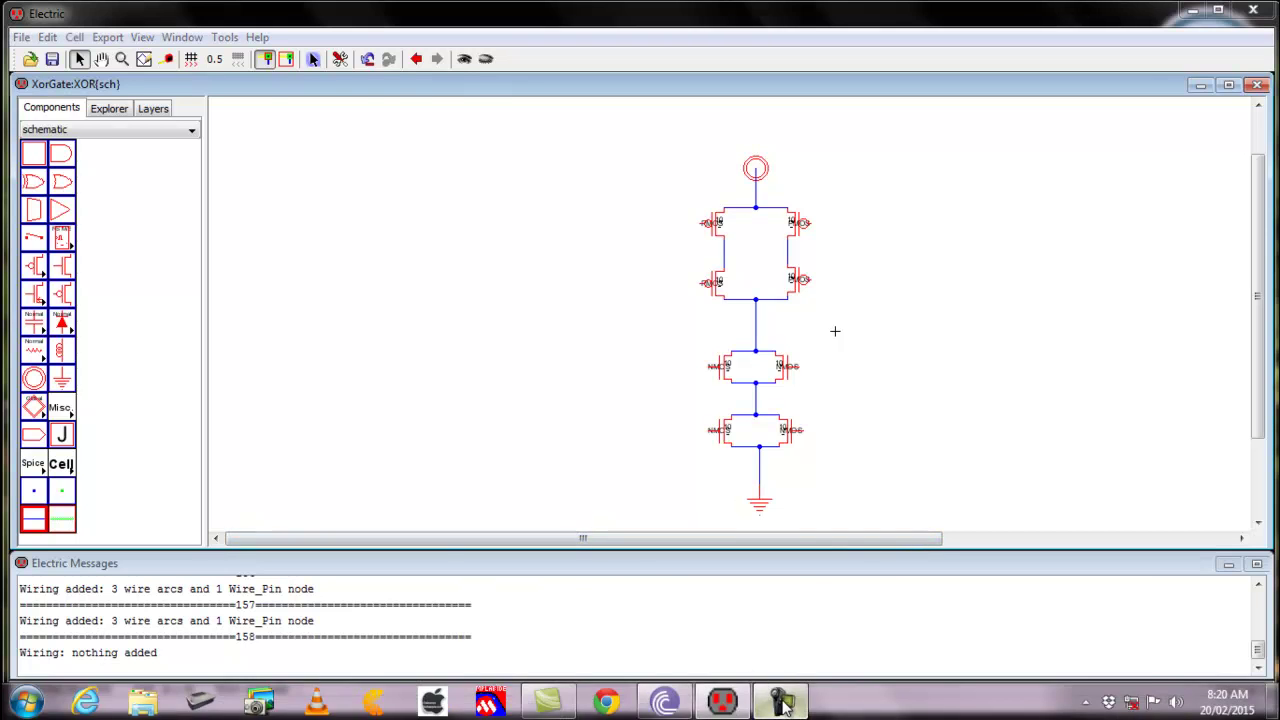
{"action": "left_click", "coordinate": [753, 699]}
{"action": "left_click", "coordinate": [1185, 672]}
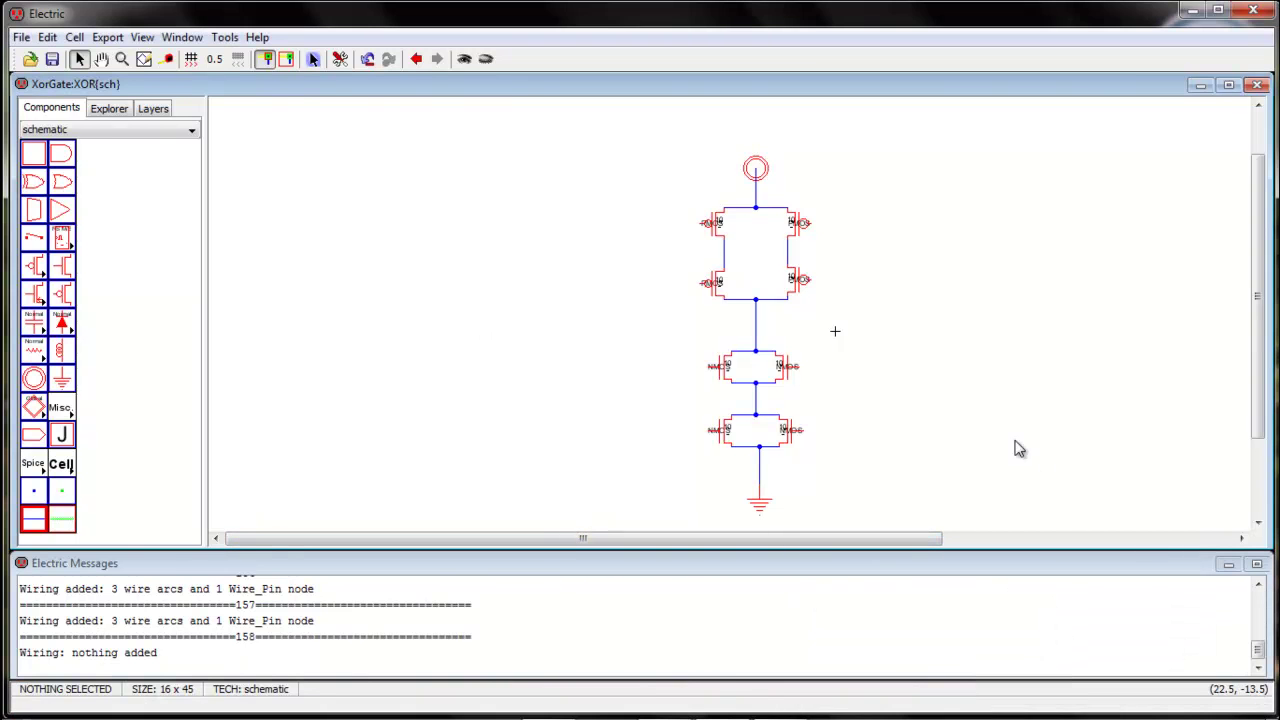
Step: Place an Off-Page connector to the left of the pMOS network
{"action": "left_click", "coordinate": [34, 493]}
{"action": "left_click", "coordinate": [32, 443]}
{"action": "left_click", "coordinate": [591, 256]}
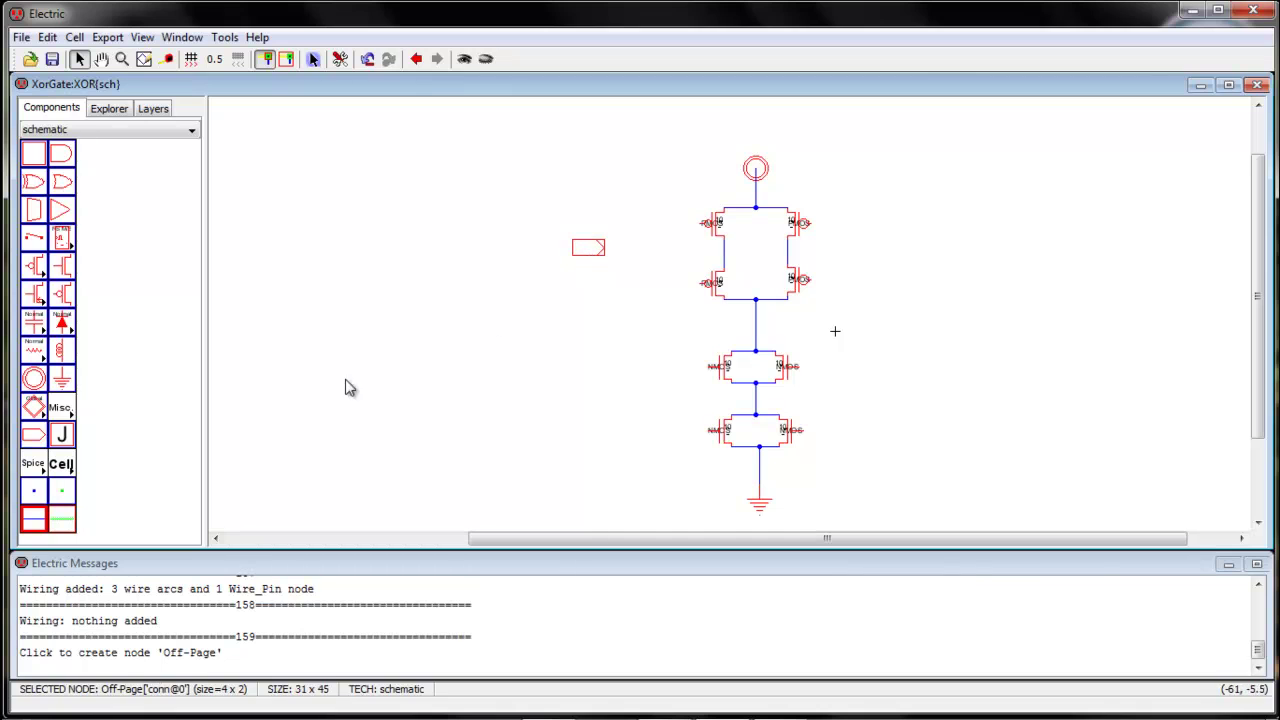
Step: Place two more Off-Page connectors, one to the left of the nMOS network and one to the right of the circuit
{"action": "left_click", "coordinate": [32, 443]}
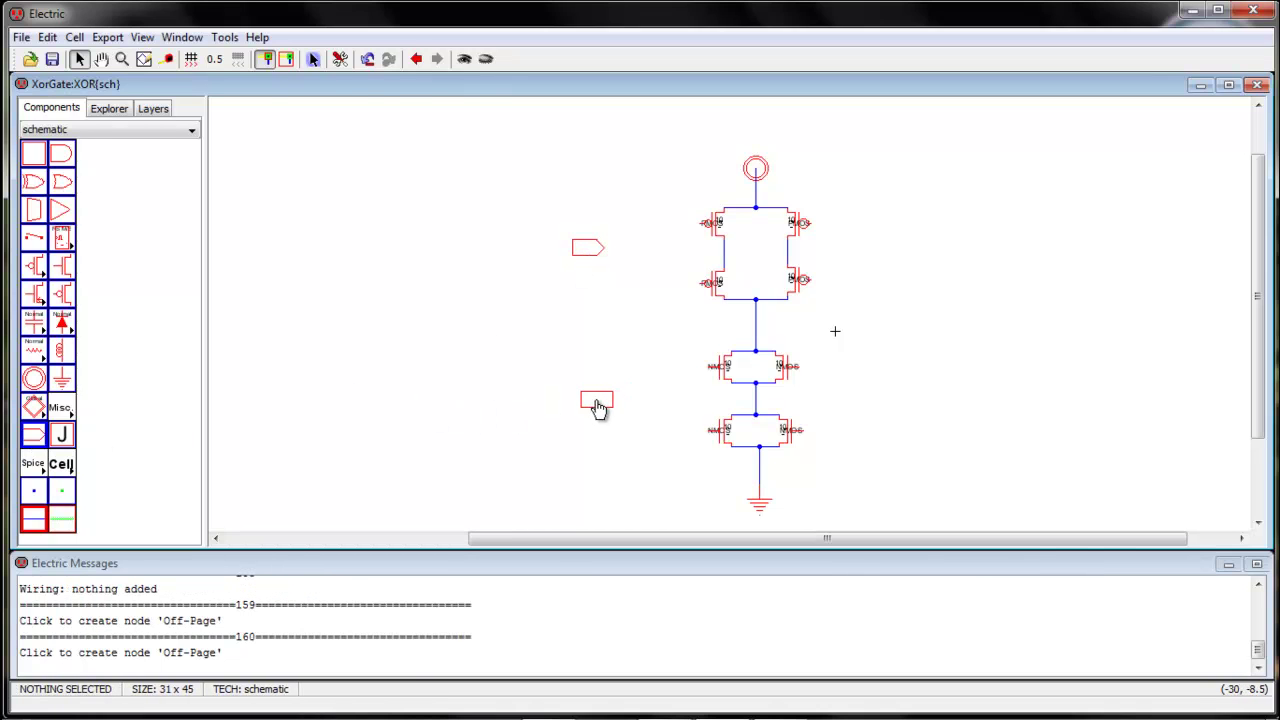
{"action": "left_click", "coordinate": [585, 401]}
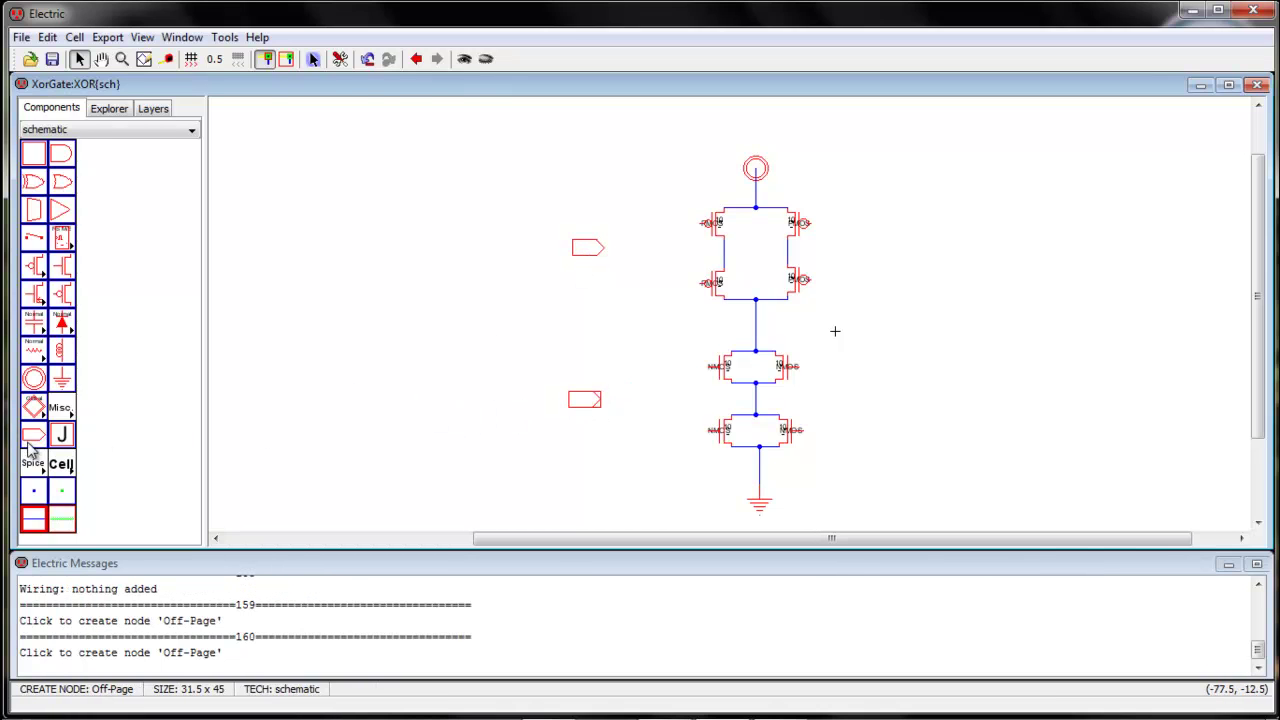
{"action": "left_click", "coordinate": [32, 443]}
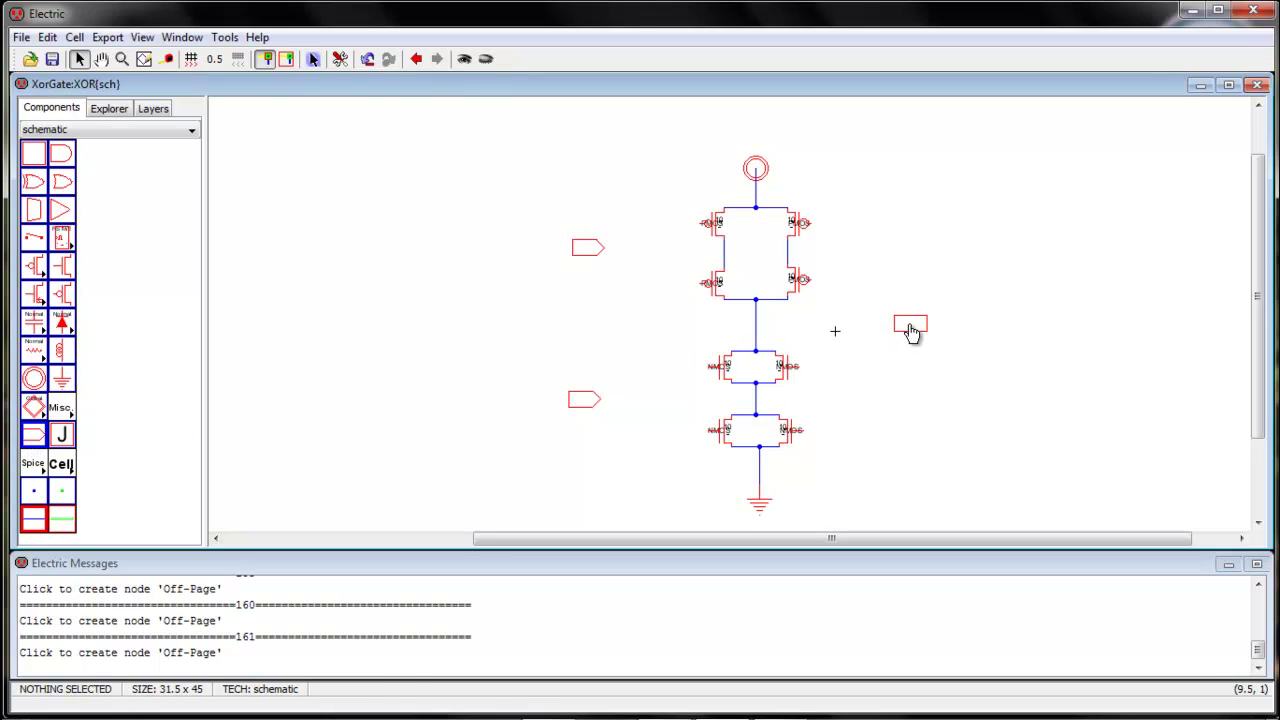
{"action": "left_click", "coordinate": [910, 326]}
{"action": "left_click", "coordinate": [418, 345]}
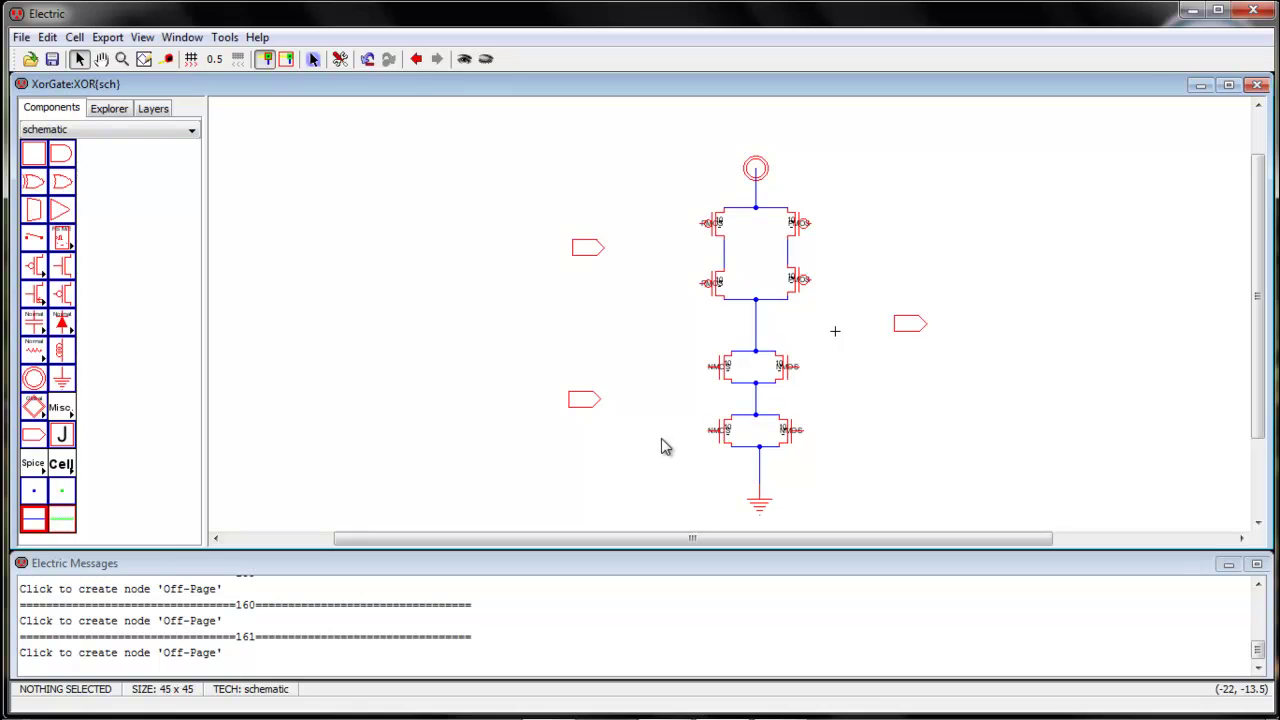
Step: Align the upper-left Off-Page connector with the upper-left pMOS gate and wire it to that gate
{"action": "left_click_drag", "start_coordinate": [587, 249], "coordinate": [593, 232]}
{"action": "left_click", "coordinate": [668, 285]}
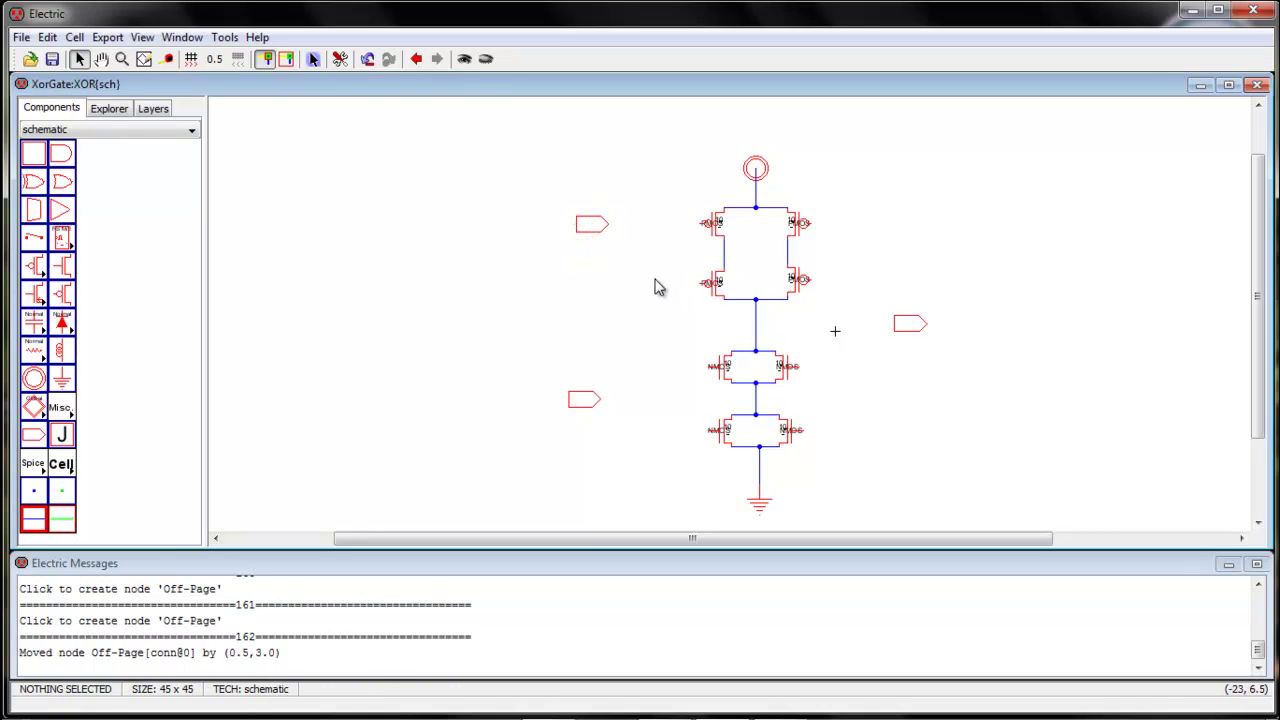
{"action": "left_click", "coordinate": [614, 232]}
{"action": "right_click_drag", "start_coordinate": [614, 232], "coordinate": [712, 221]}
{"action": "left_click", "coordinate": [621, 300]}
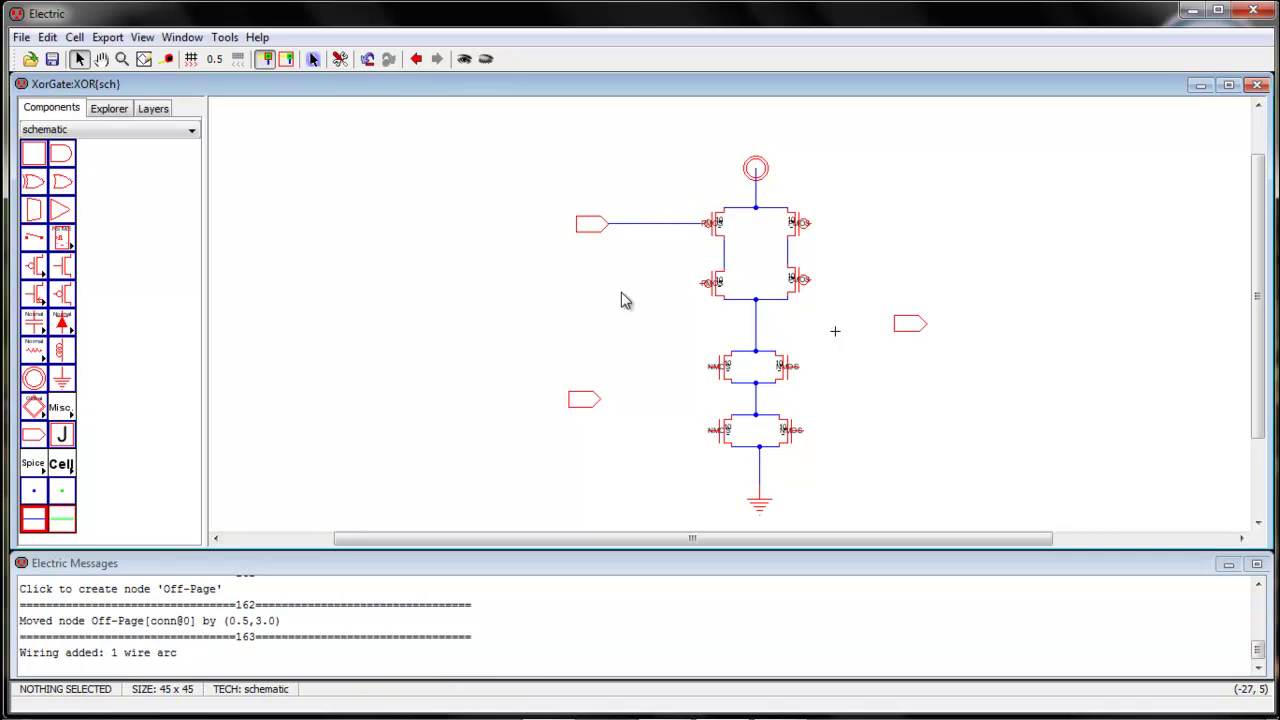
Step: Branch a wire from the upper input line down to the gate of the upper-left nMOS transistor
{"action": "left_click", "coordinate": [650, 226]}
{"action": "right_click", "coordinate": [665, 377]}
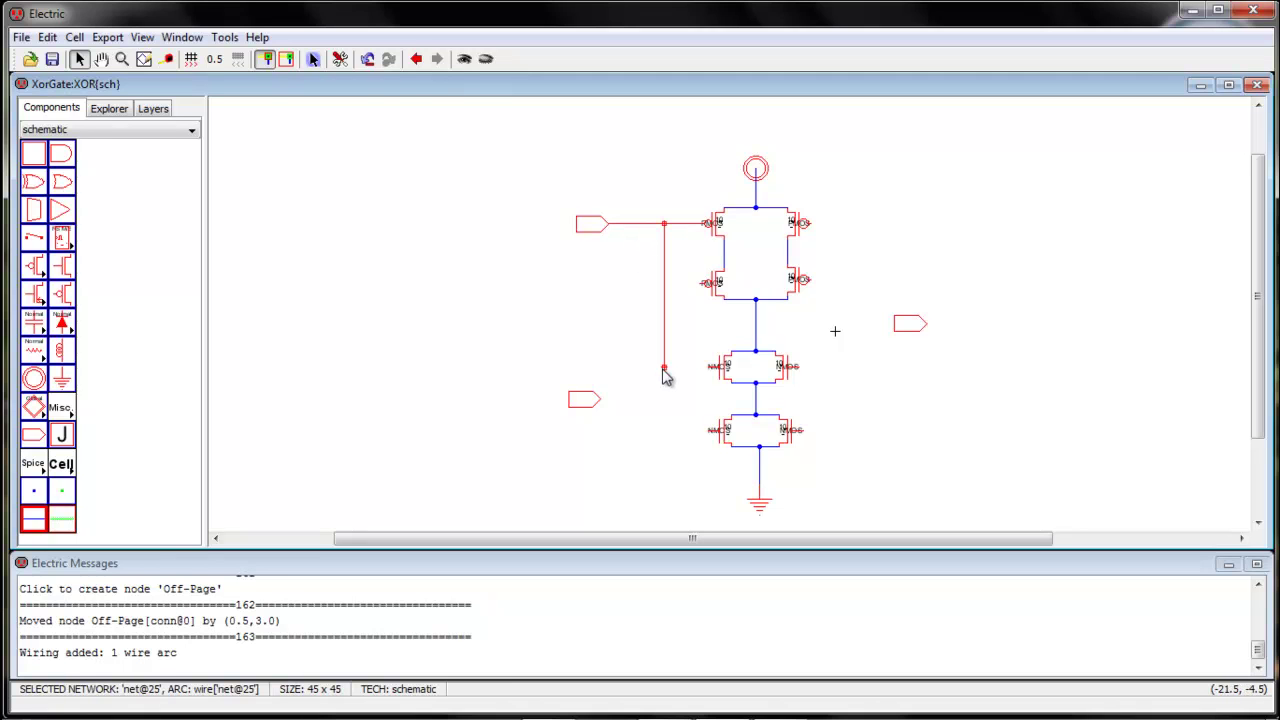
{"action": "right_click", "coordinate": [720, 367]}
{"action": "left_click", "coordinate": [661, 432]}
Step: Align the lower-left Off-Page connector with the lower-left nMOS gate and wire it to that gate
{"action": "left_click", "coordinate": [584, 400]}
{"action": "key", "text": "ctrl+m"}
{"action": "left_click_drag", "start_coordinate": [586, 420], "coordinate": [591, 439]}
{"action": "left_click", "coordinate": [640, 443]}
{"action": "left_click", "coordinate": [606, 437]}
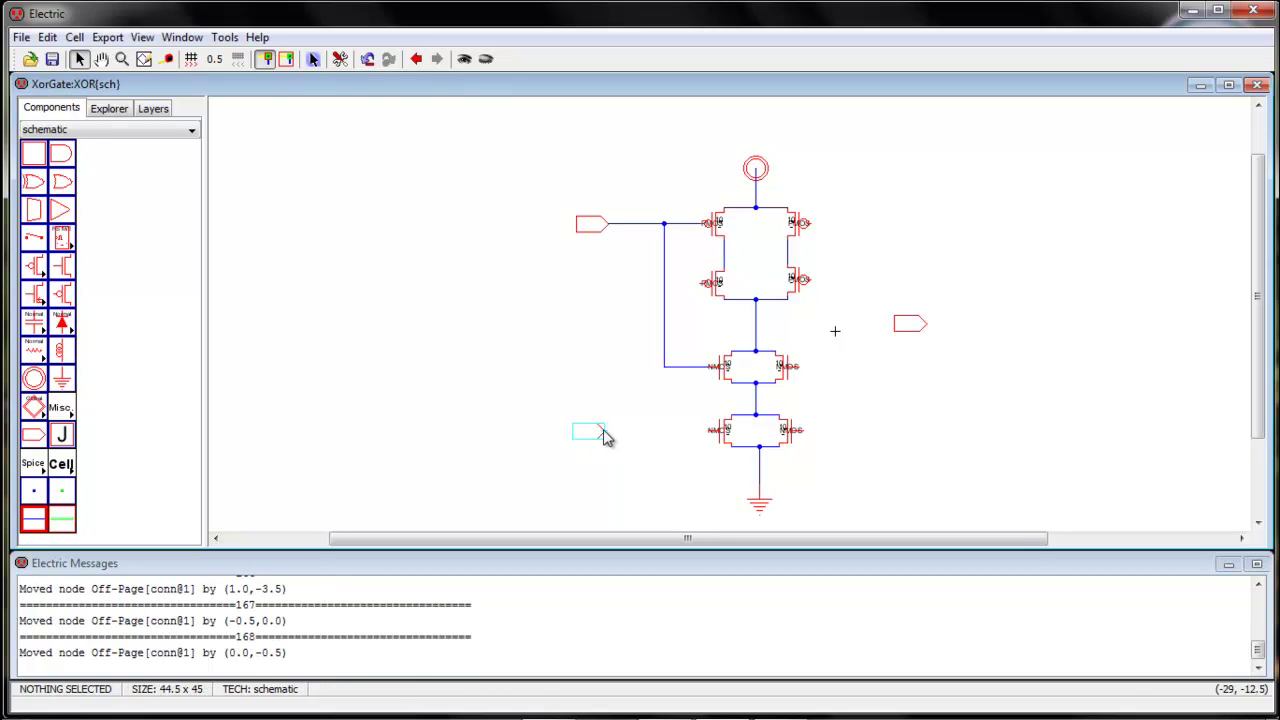
{"action": "right_click", "coordinate": [712, 431]}
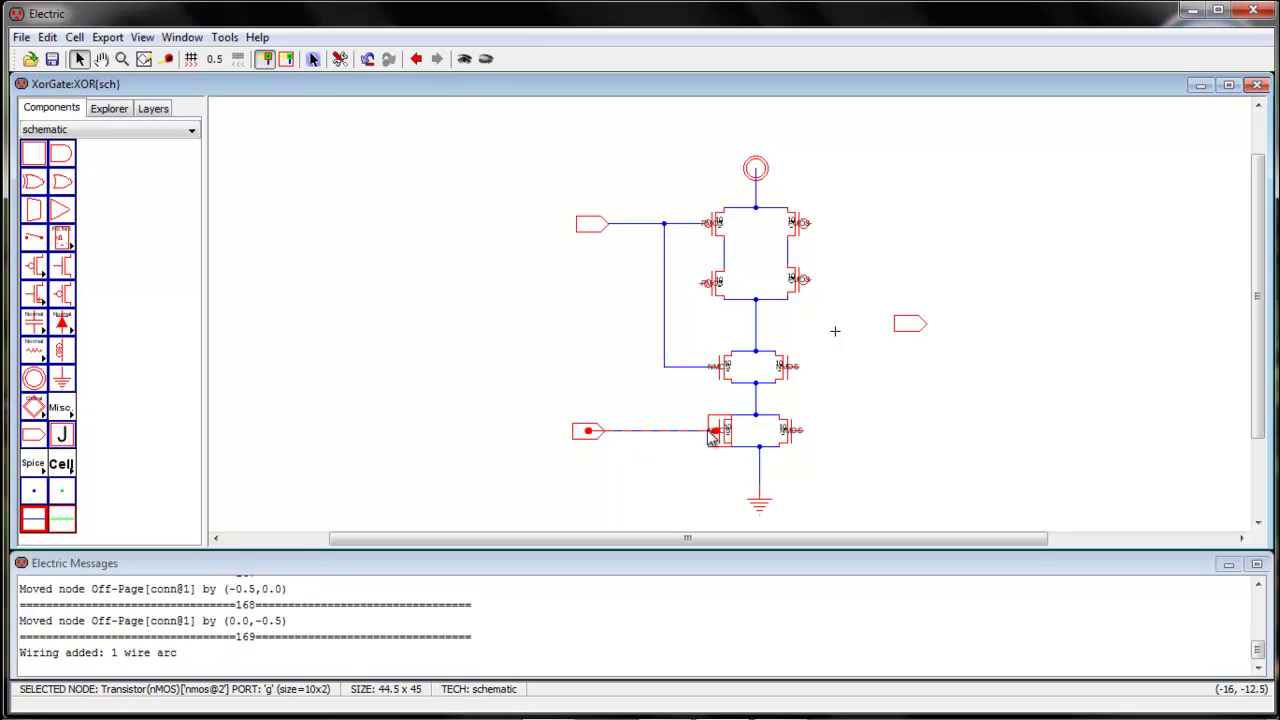
{"action": "left_click", "coordinate": [672, 486]}
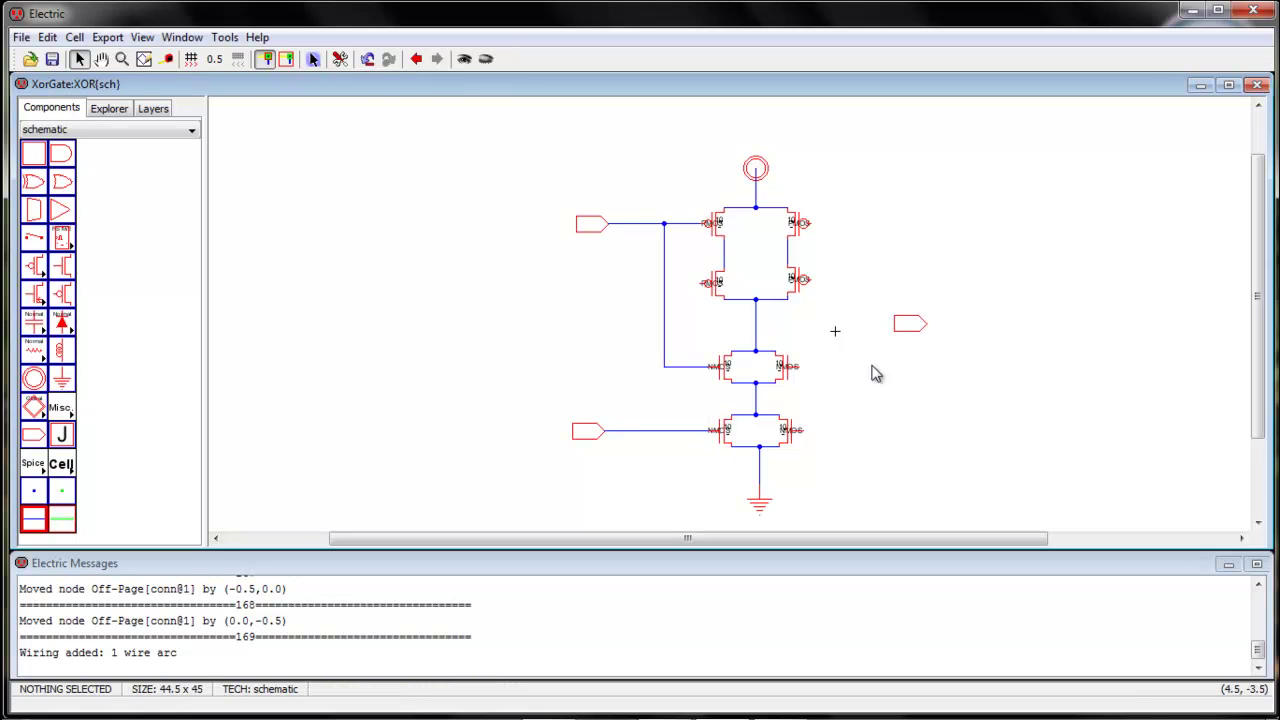
Step: Wire the lower-right pMOS gate around the right side and between the nMOS pairs to the lower input line
{"action": "left_click", "coordinate": [812, 284]}
{"action": "right_click", "coordinate": [850, 290]}
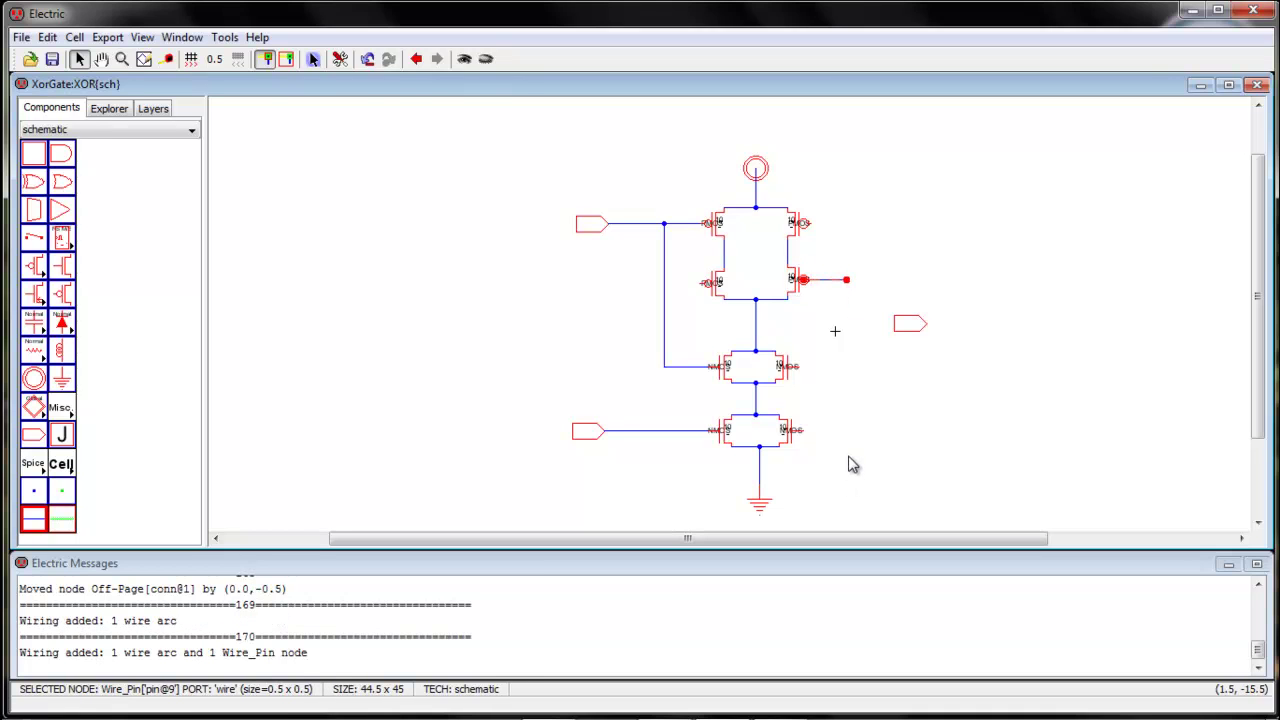
{"action": "right_click", "coordinate": [843, 405]}
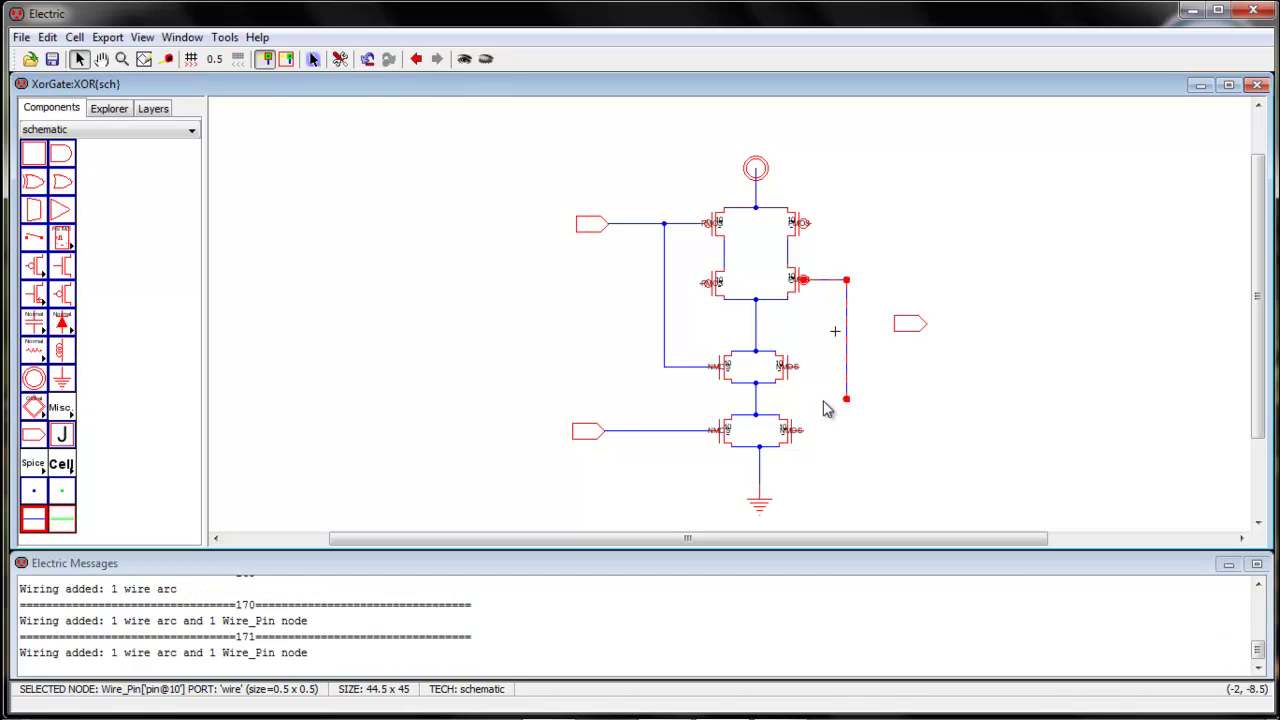
{"action": "right_click", "coordinate": [669, 403]}
{"action": "right_click", "coordinate": [669, 430]}
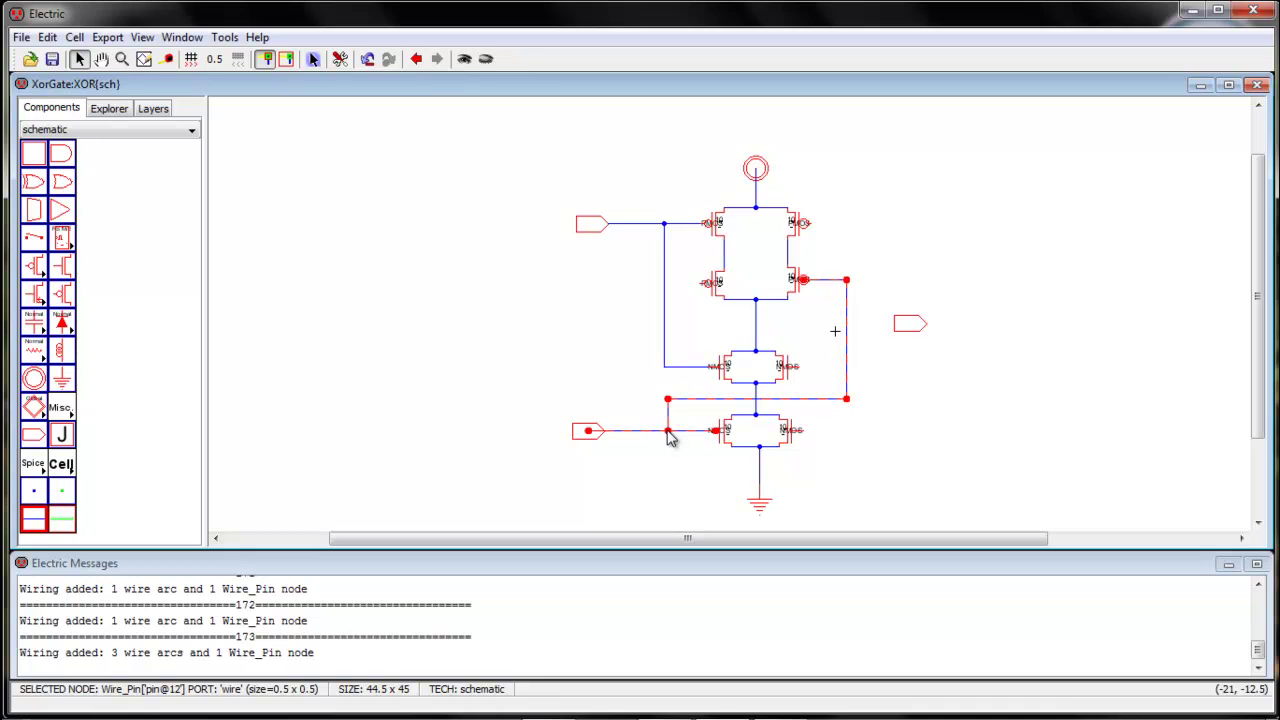
{"action": "left_click", "coordinate": [666, 473]}
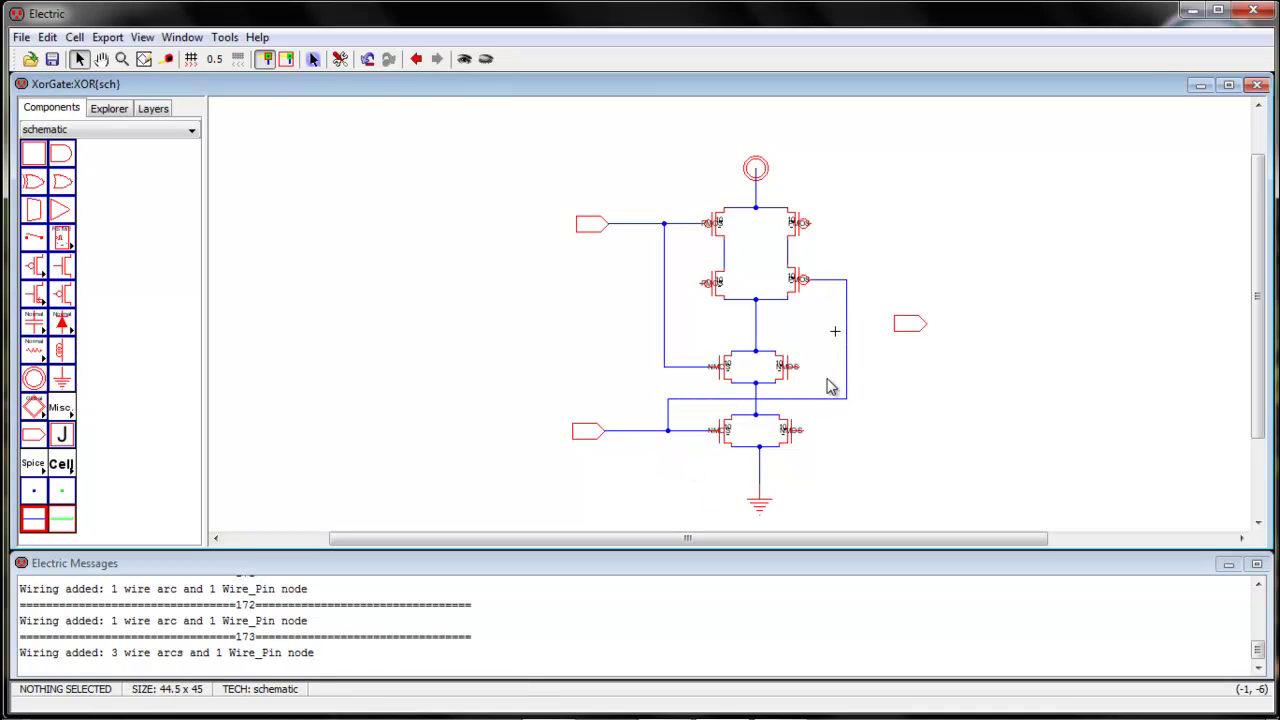
Step: Wire the junction between the pMOS and nMOS networks to the right Off-Page connector and align the connector with that wire
{"action": "left_click", "coordinate": [757, 332]}
{"action": "right_click", "coordinate": [897, 333]}
{"action": "left_click", "coordinate": [911, 389]}
{"action": "left_click", "coordinate": [914, 331]}
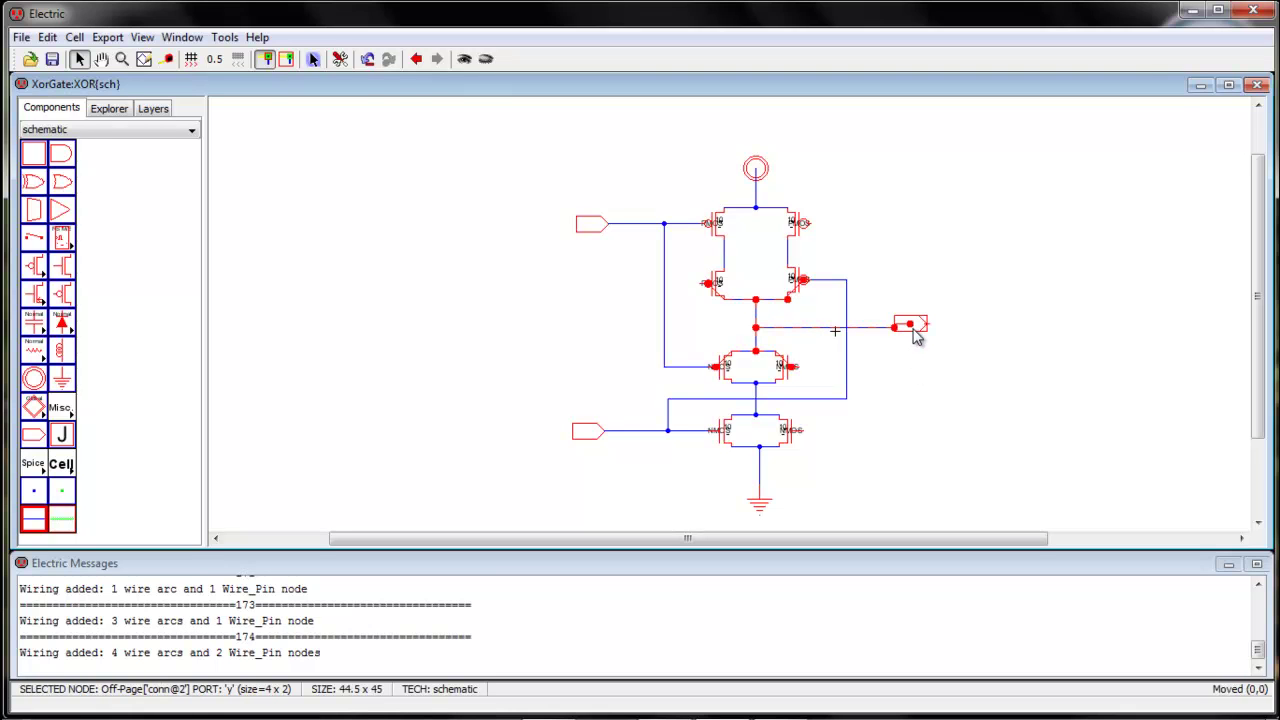
{"action": "key", "text": "Down"}
{"action": "left_click", "coordinate": [917, 383]}
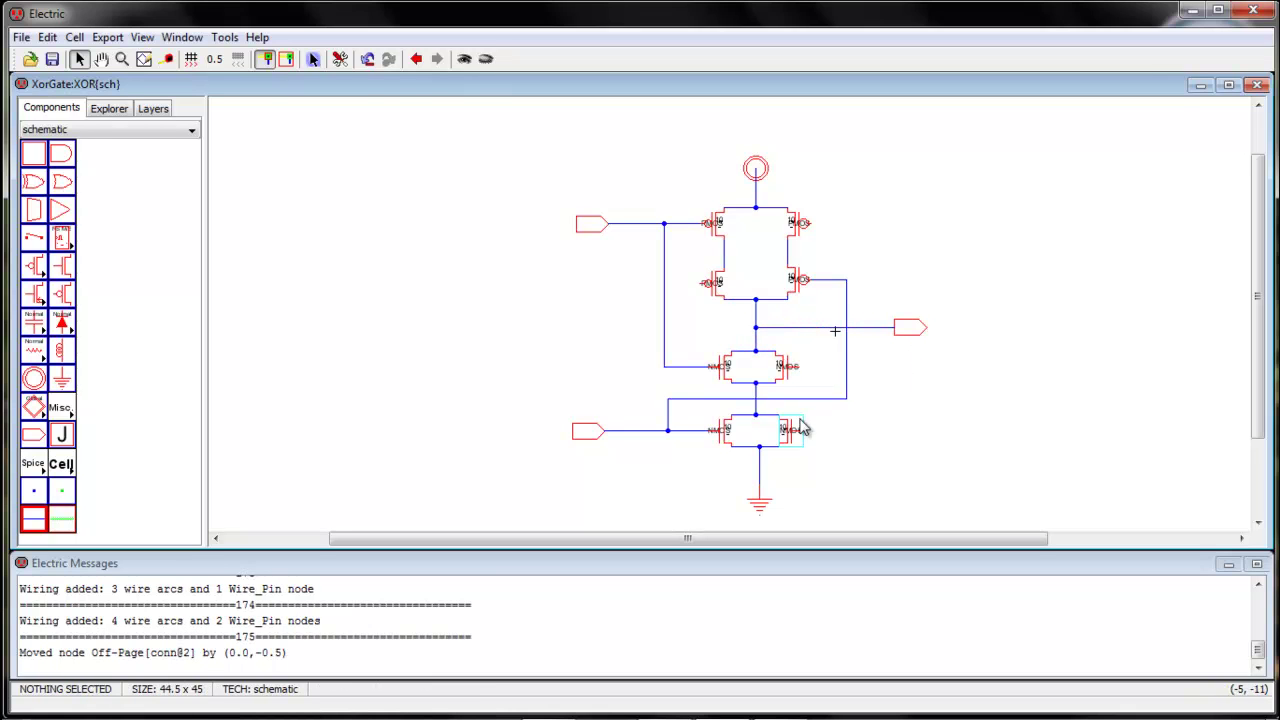
Step: Open the library Inverter.jelib from the C:\electric folder and close the Inv_sim{sch} window that comes with it
{"action": "left_click", "coordinate": [108, 112]}
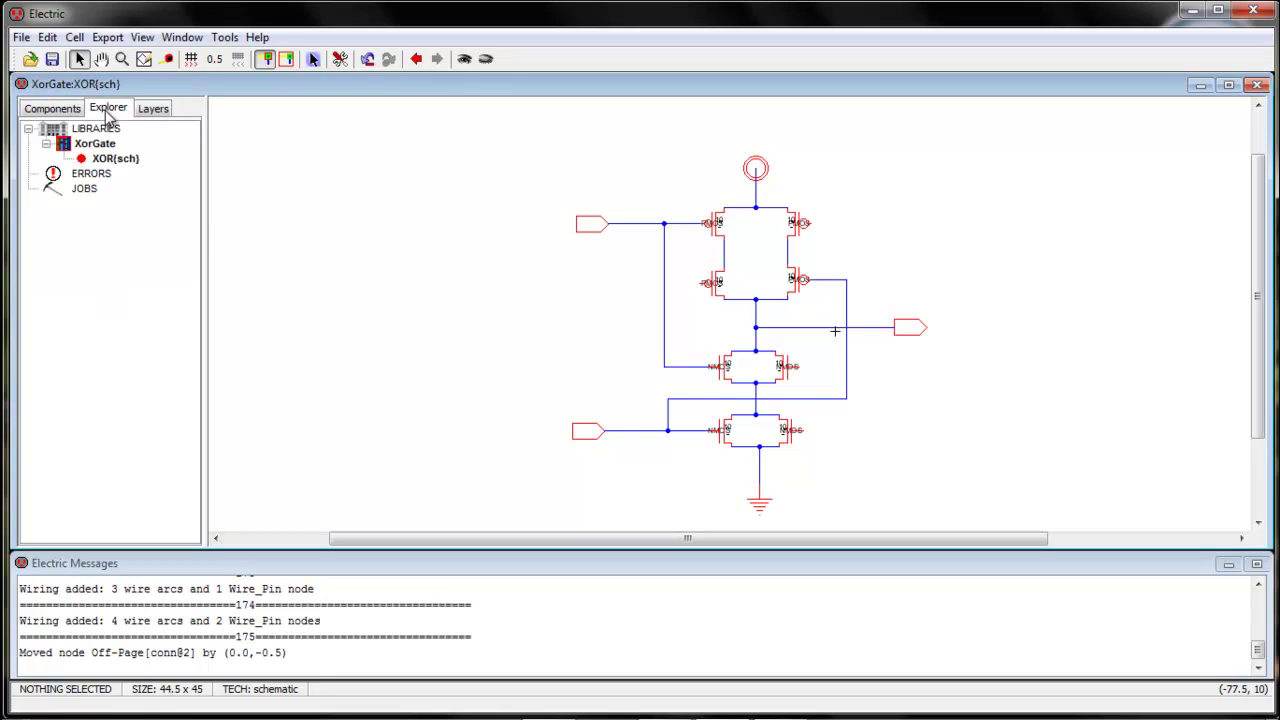
{"action": "left_click", "coordinate": [21, 38]}
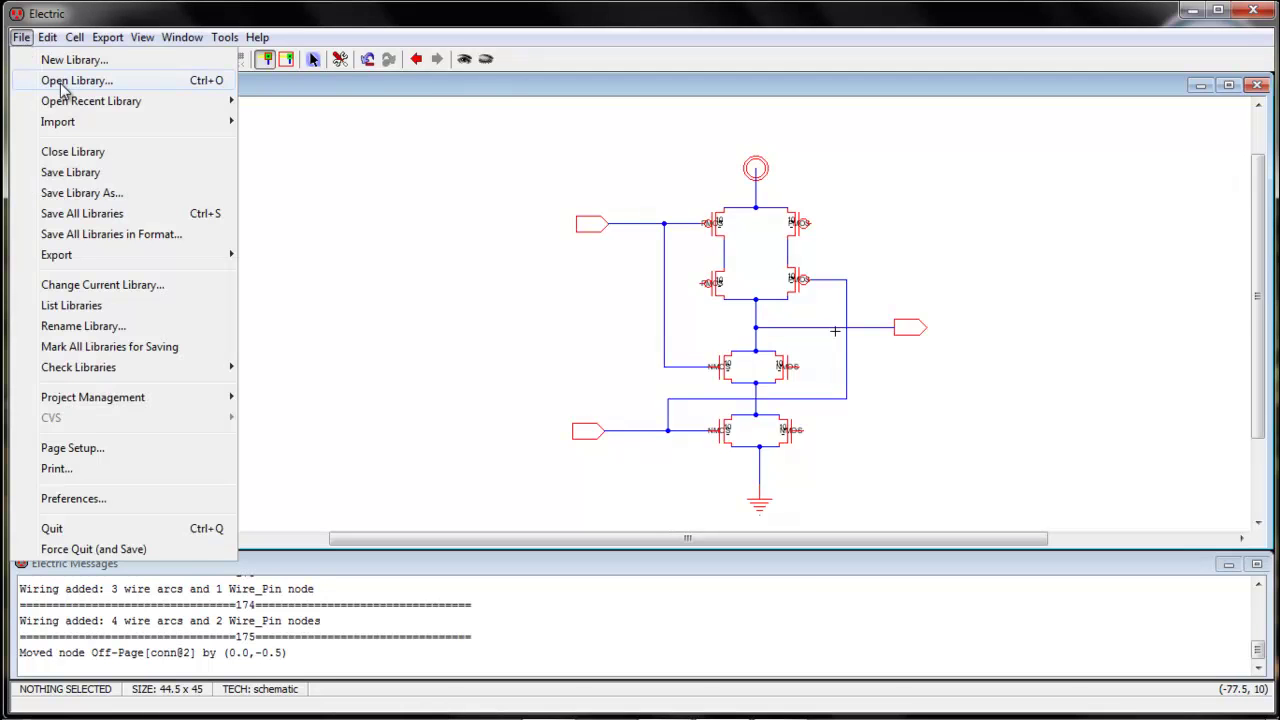
{"action": "left_click", "coordinate": [40, 80]}
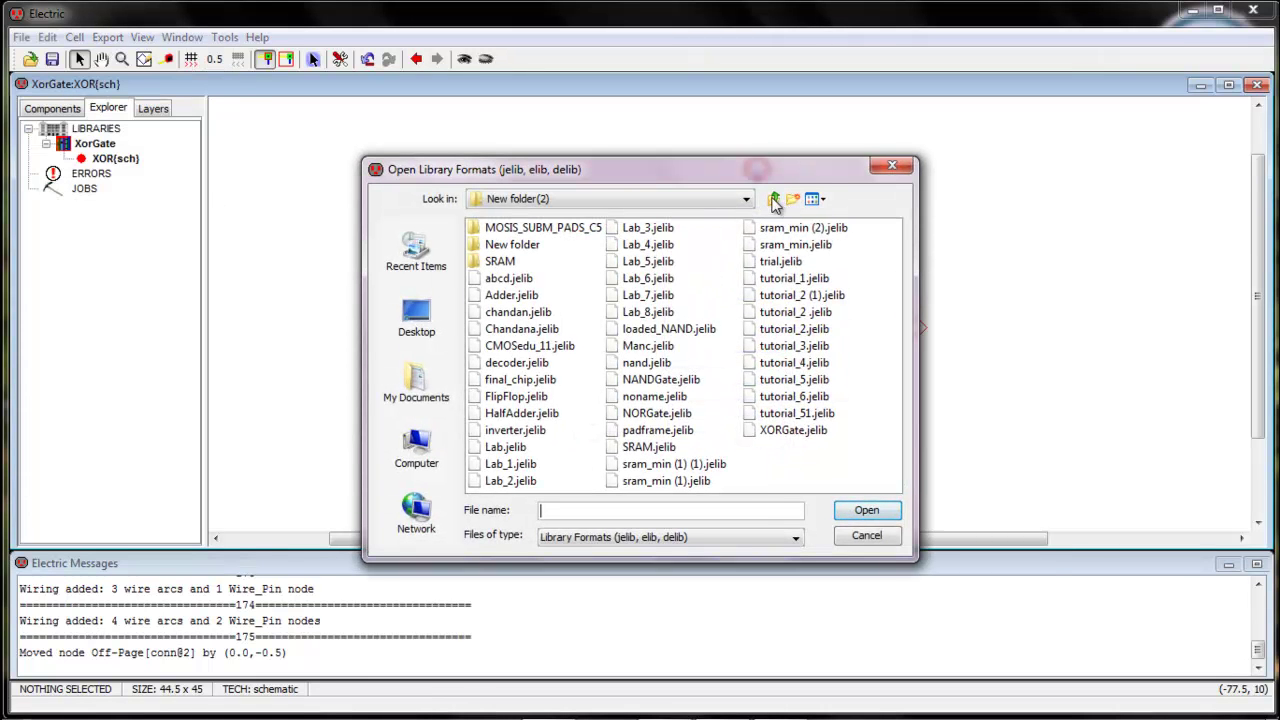
{"action": "left_click", "coordinate": [700, 203]}
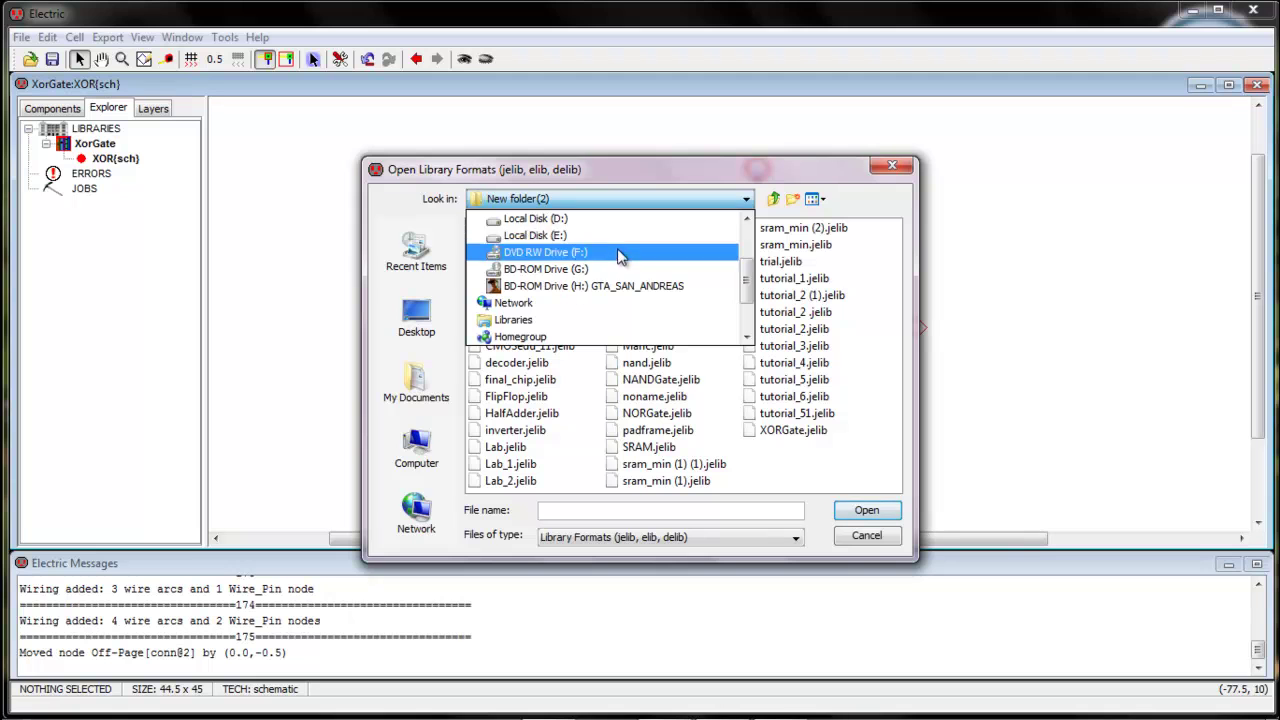
{"action": "left_click", "coordinate": [590, 198]}
{"action": "left_click", "coordinate": [600, 200]}
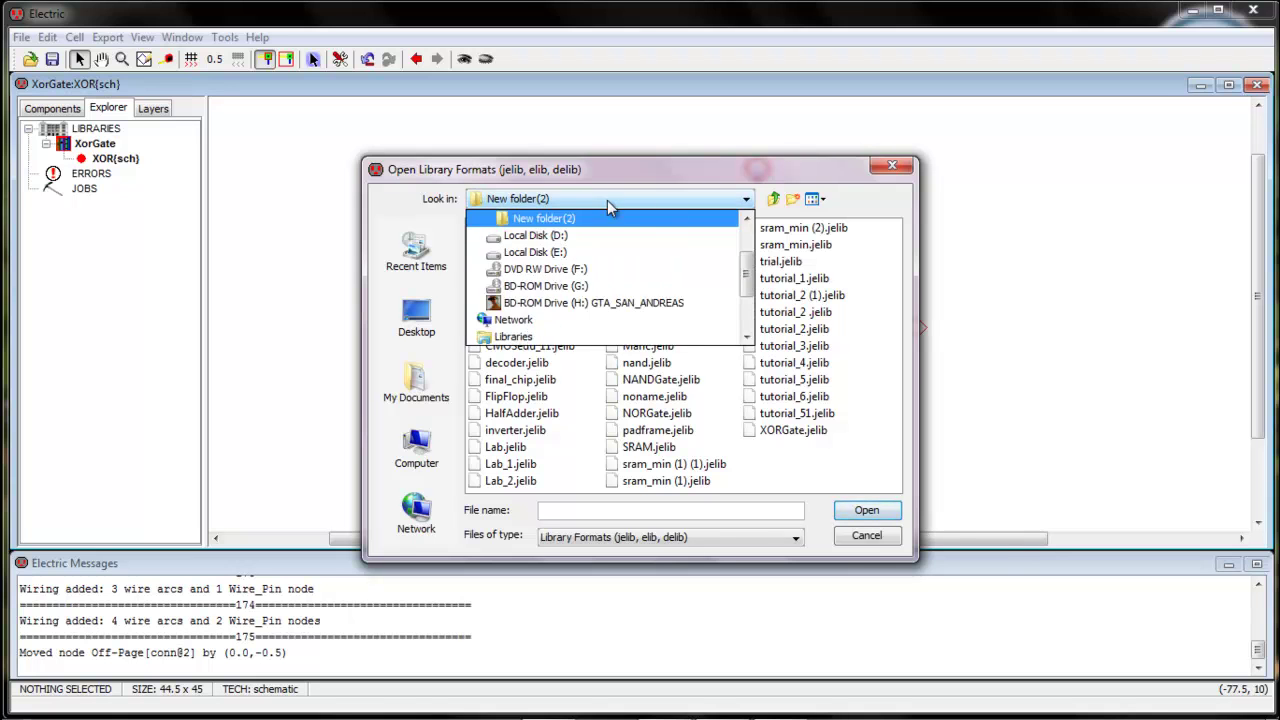
{"action": "left_click", "coordinate": [781, 197]}
{"action": "left_click", "coordinate": [774, 198]}
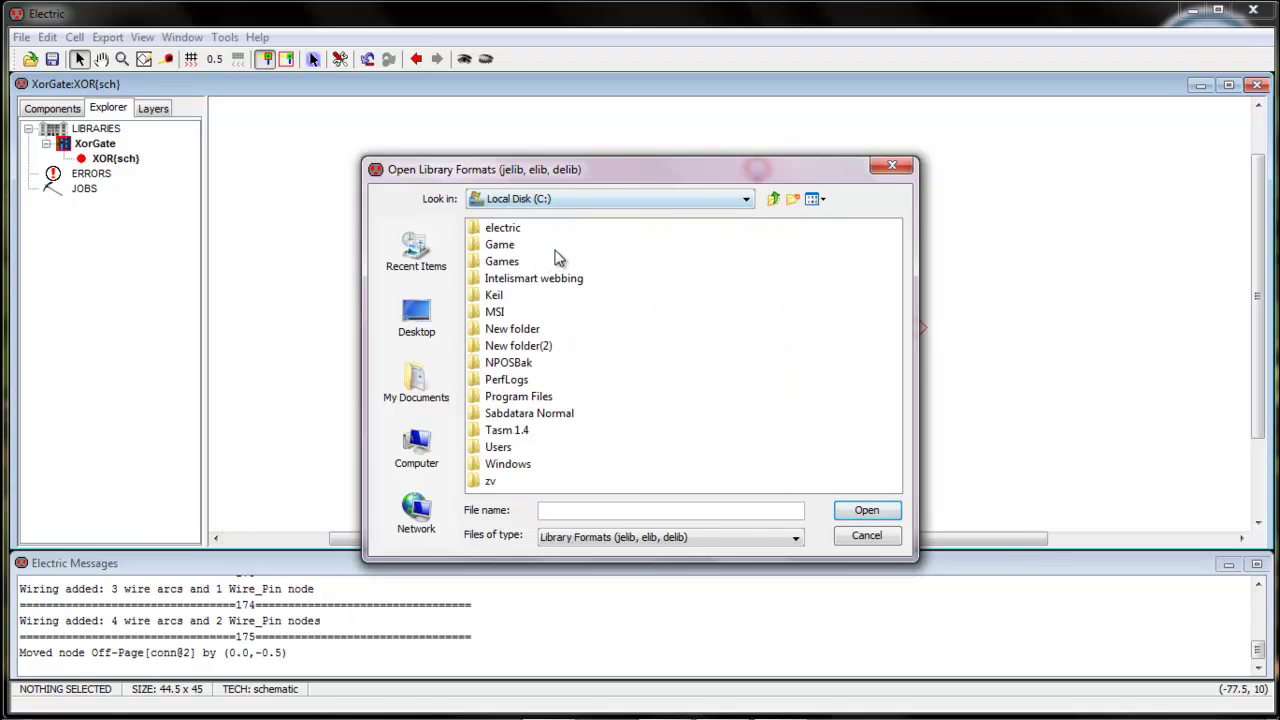
{"action": "double_click", "coordinate": [503, 229]}
{"action": "left_click", "coordinate": [512, 230]}
{"action": "left_click", "coordinate": [867, 512]}
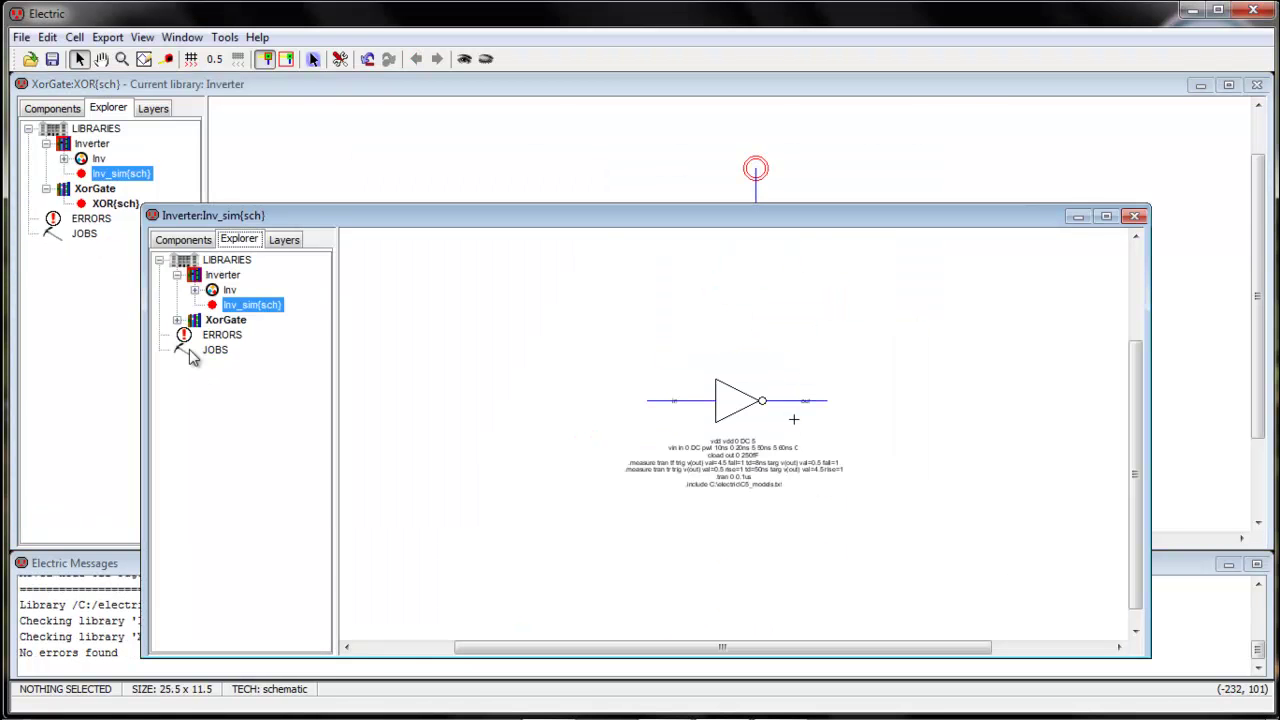
{"action": "left_click", "coordinate": [1135, 215]}
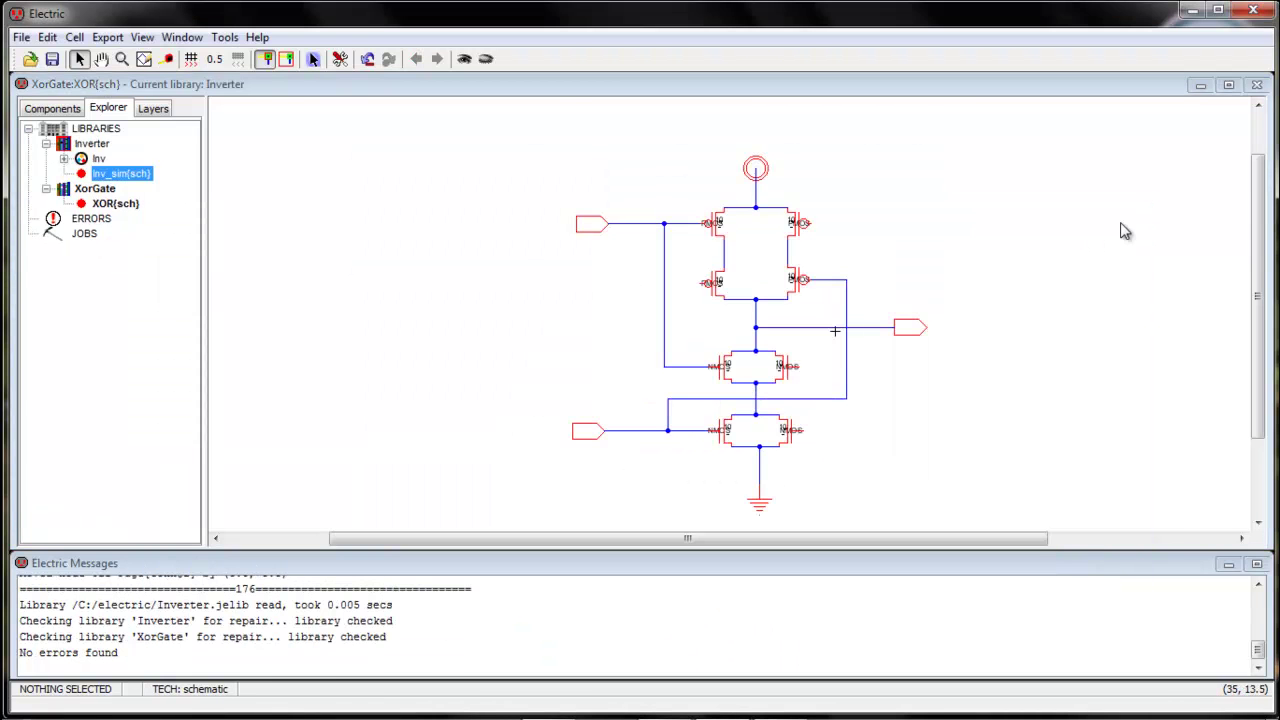
Step: Review the Inverter library's Inv{sch}, Inv{ic} and Inv_sim{sch} cells, and return to the XOR{sch} cell
{"action": "left_click", "coordinate": [64, 159]}
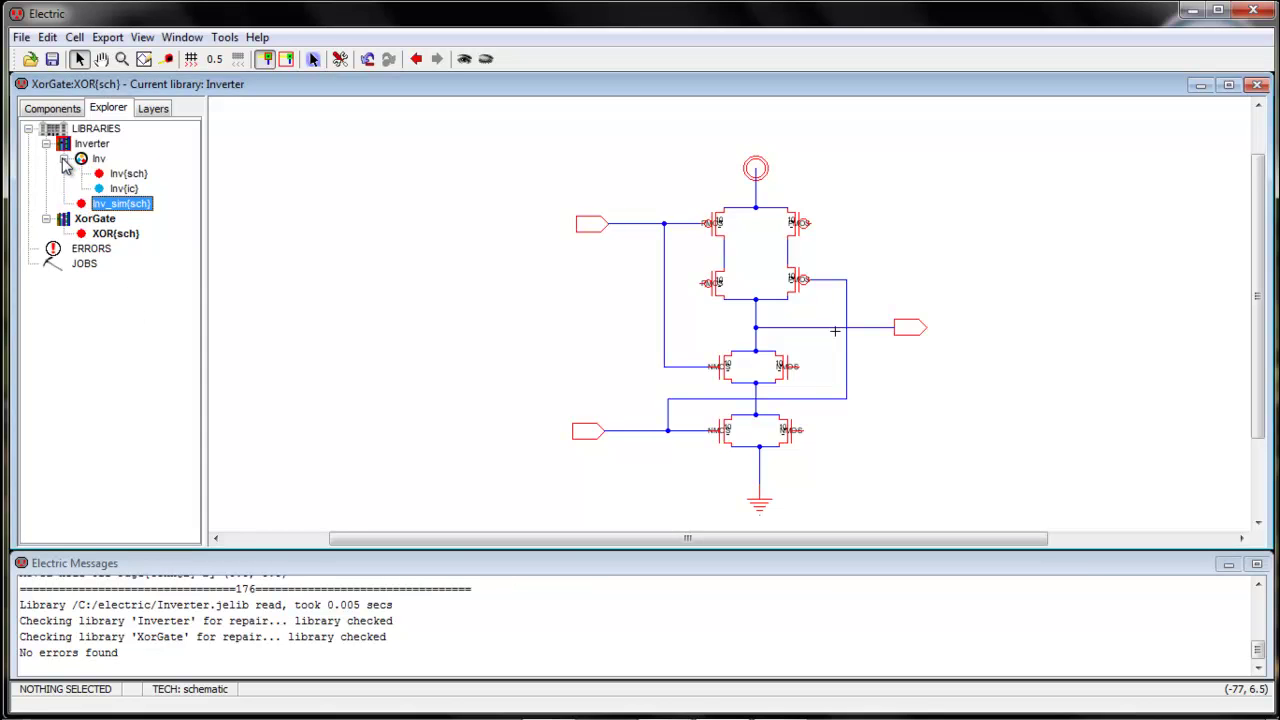
{"action": "double_click", "coordinate": [120, 174]}
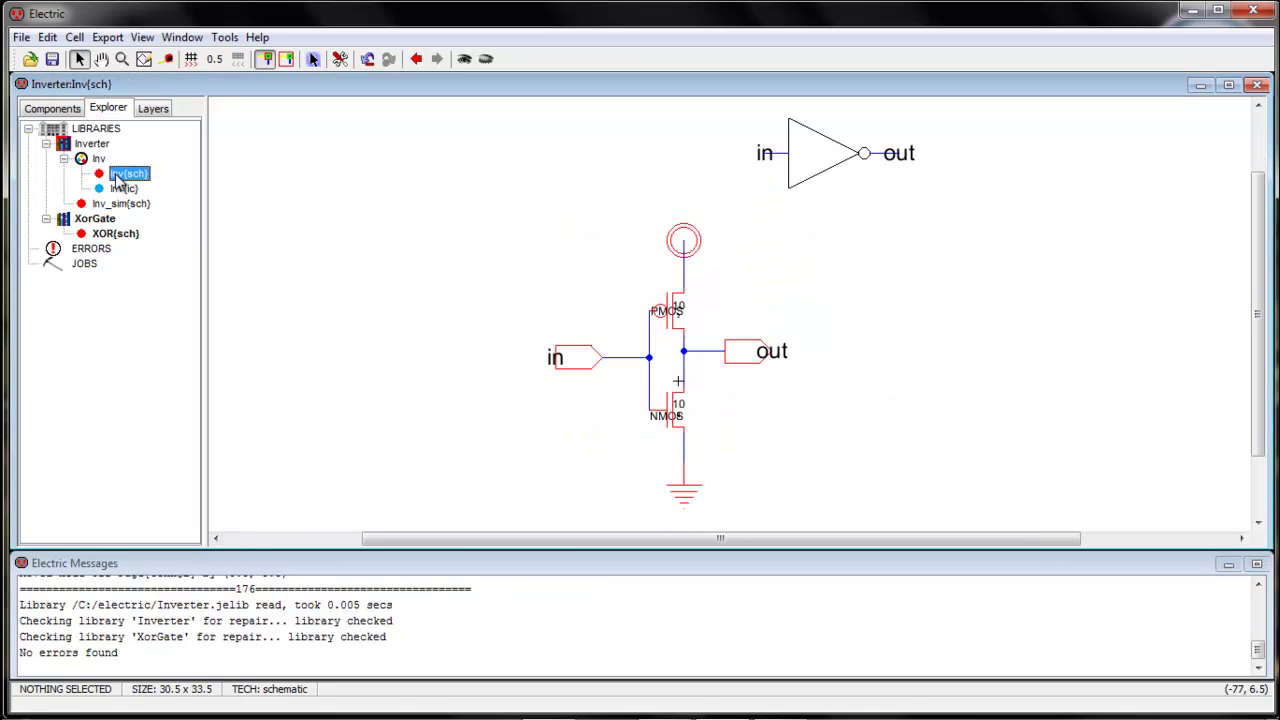
{"action": "double_click", "coordinate": [123, 189]}
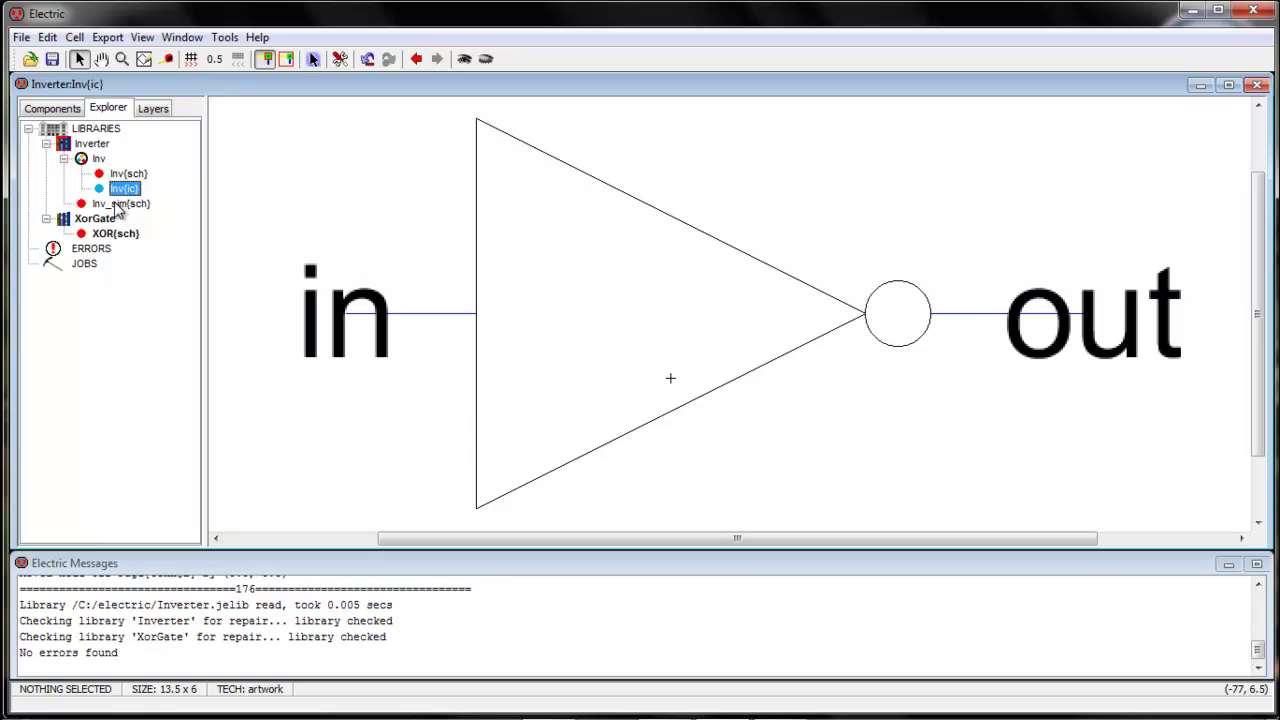
{"action": "double_click", "coordinate": [118, 204]}
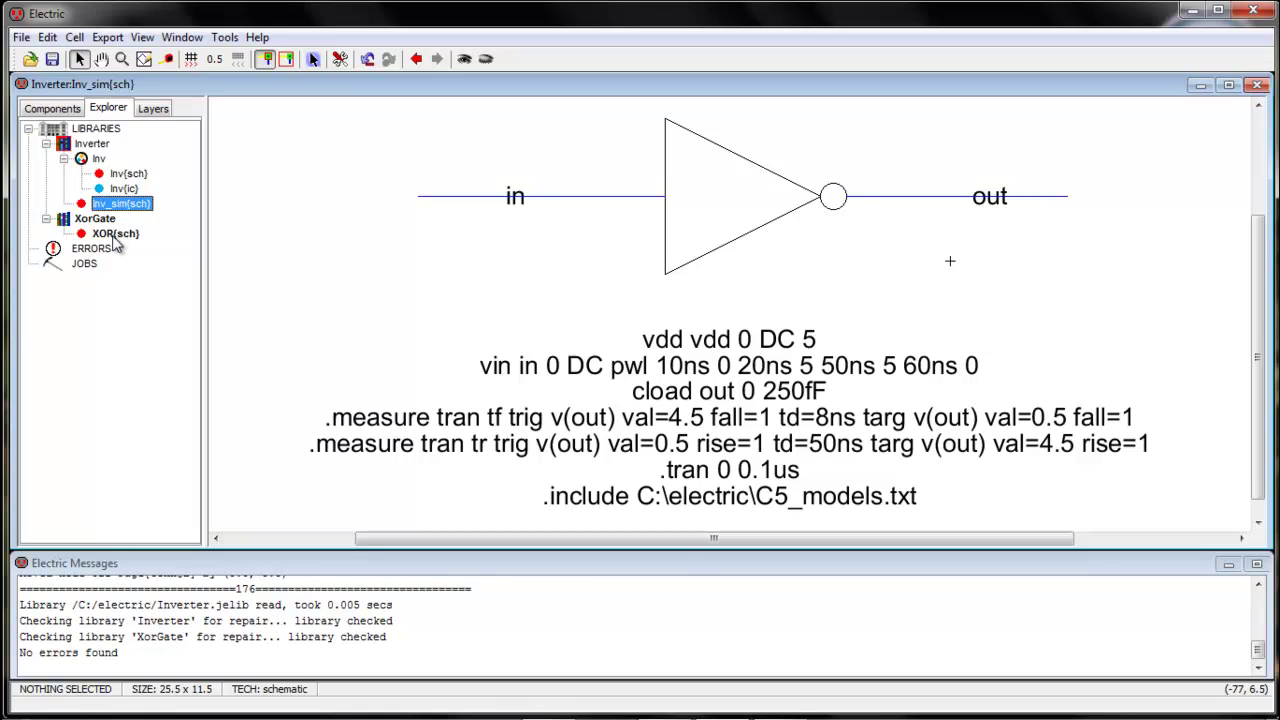
{"action": "double_click", "coordinate": [115, 234]}
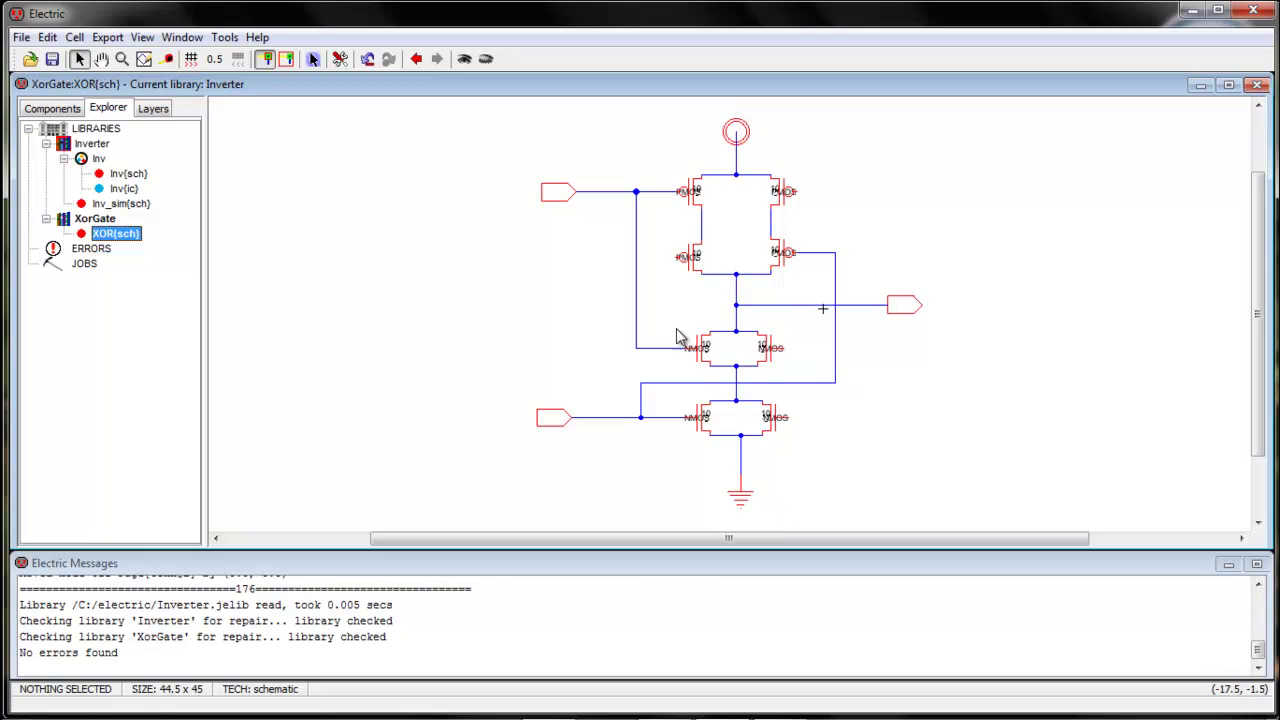
Step: Place two Inv{ic} inverter icons in the XOR schematic, one above the Power node and one below the Ground node
{"action": "key", "text": "ctrl+0"}
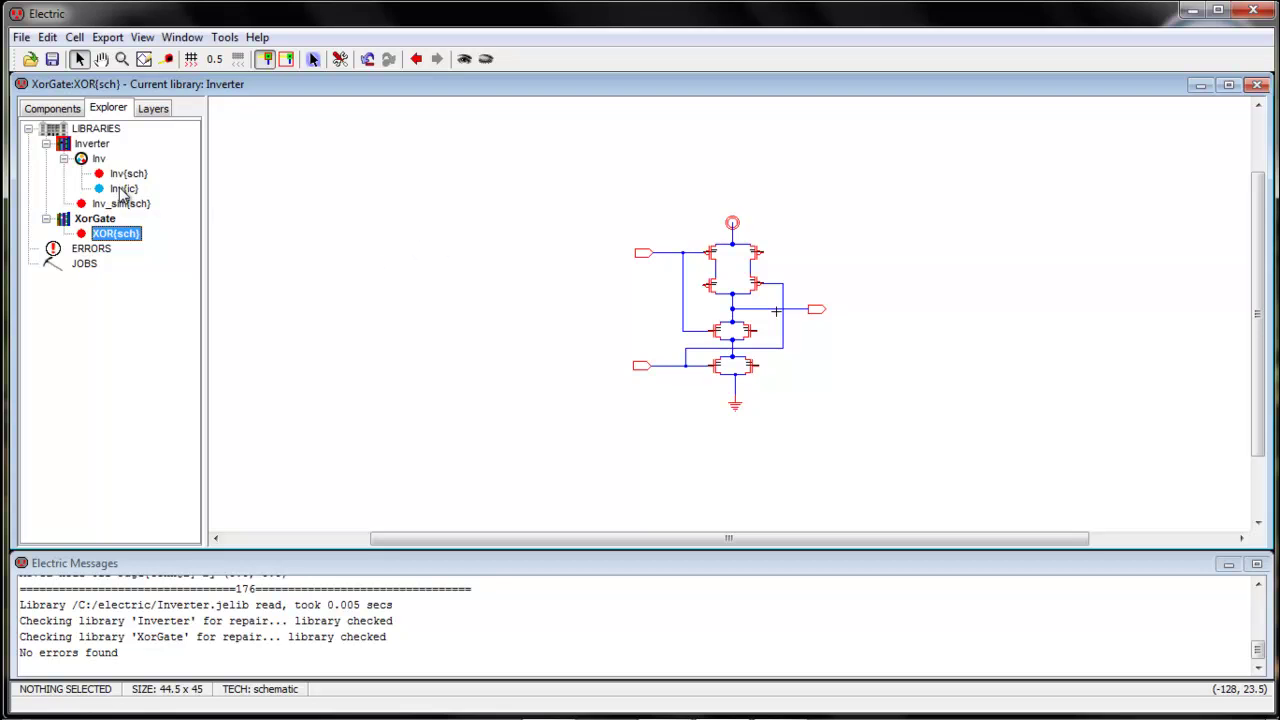
{"action": "left_click_drag", "start_coordinate": [121, 193], "coordinate": [733, 197]}
{"action": "left_click", "coordinate": [668, 196]}
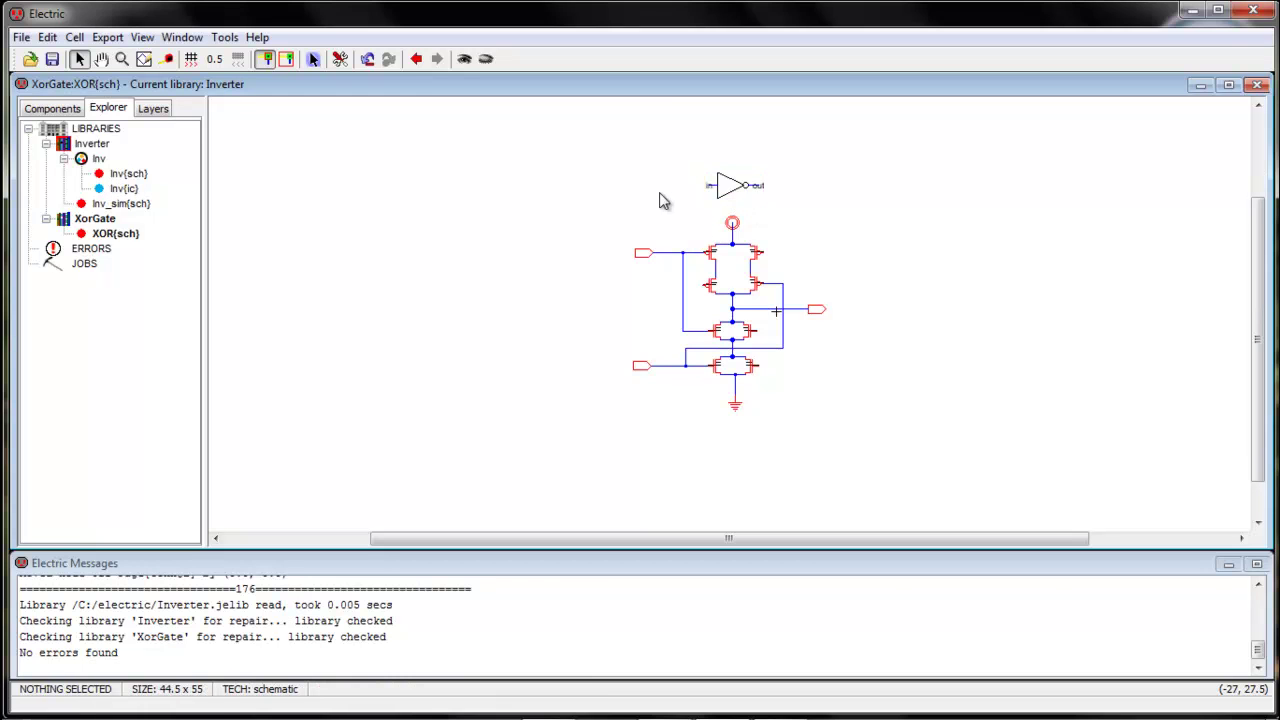
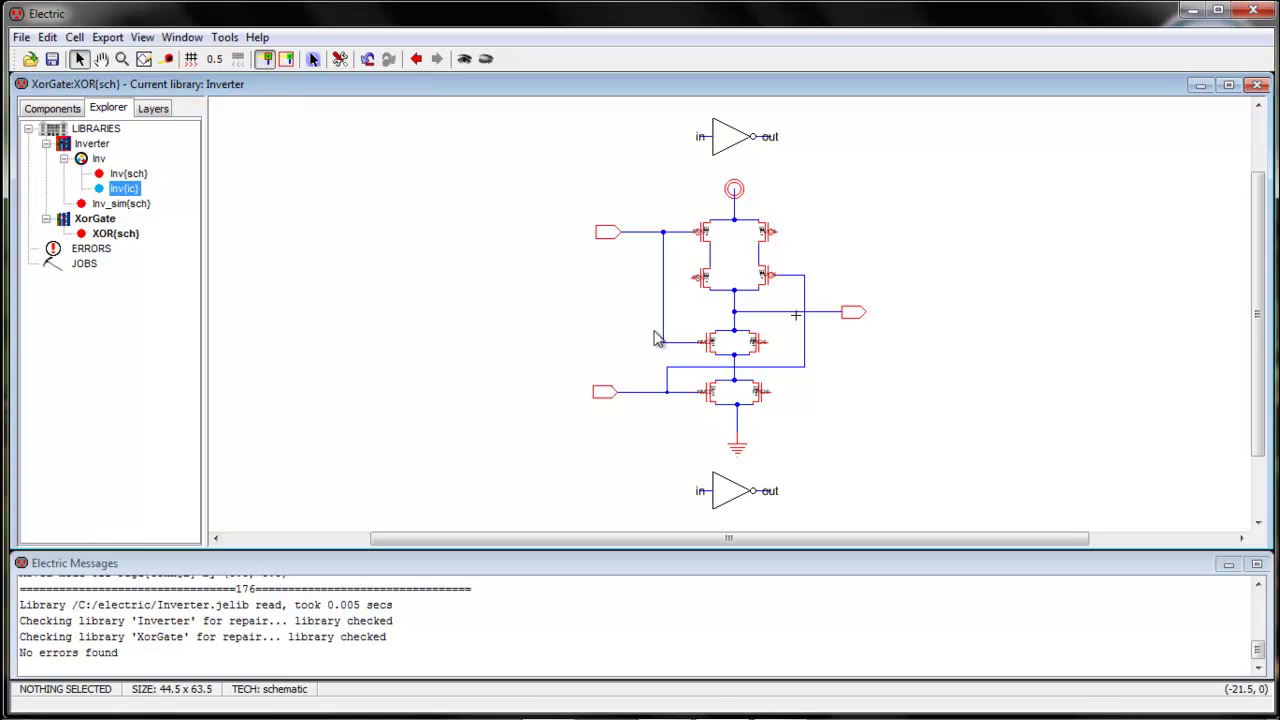
Step: Wire the junction on the upper input line to the input of the upper inverter
{"action": "left_click", "coordinate": [664, 234]}
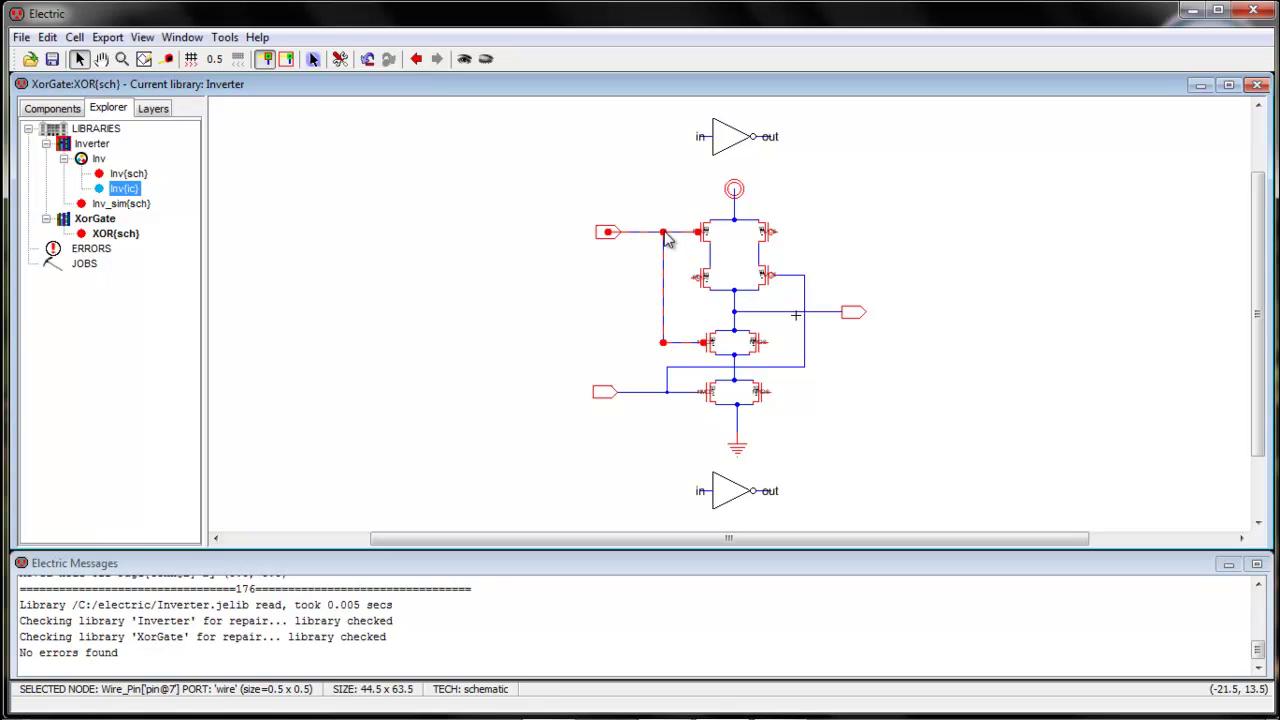
{"action": "right_click", "coordinate": [666, 137]}
{"action": "right_click", "coordinate": [704, 137]}
{"action": "left_click", "coordinate": [625, 158]}
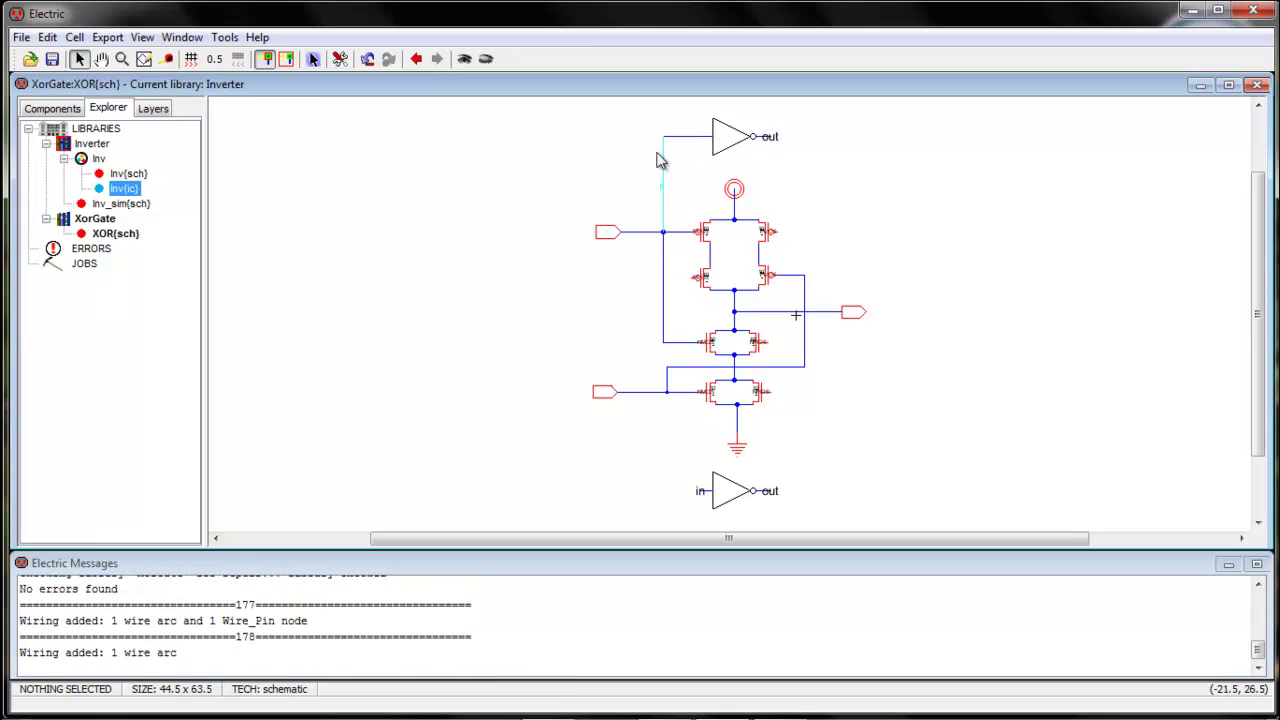
Step: Wire the junction on the lower input line to the lower inverter's input, and move that inverter down 0.5 units to straighten the connection
{"action": "left_click", "coordinate": [669, 399]}
{"action": "right_click", "coordinate": [670, 495]}
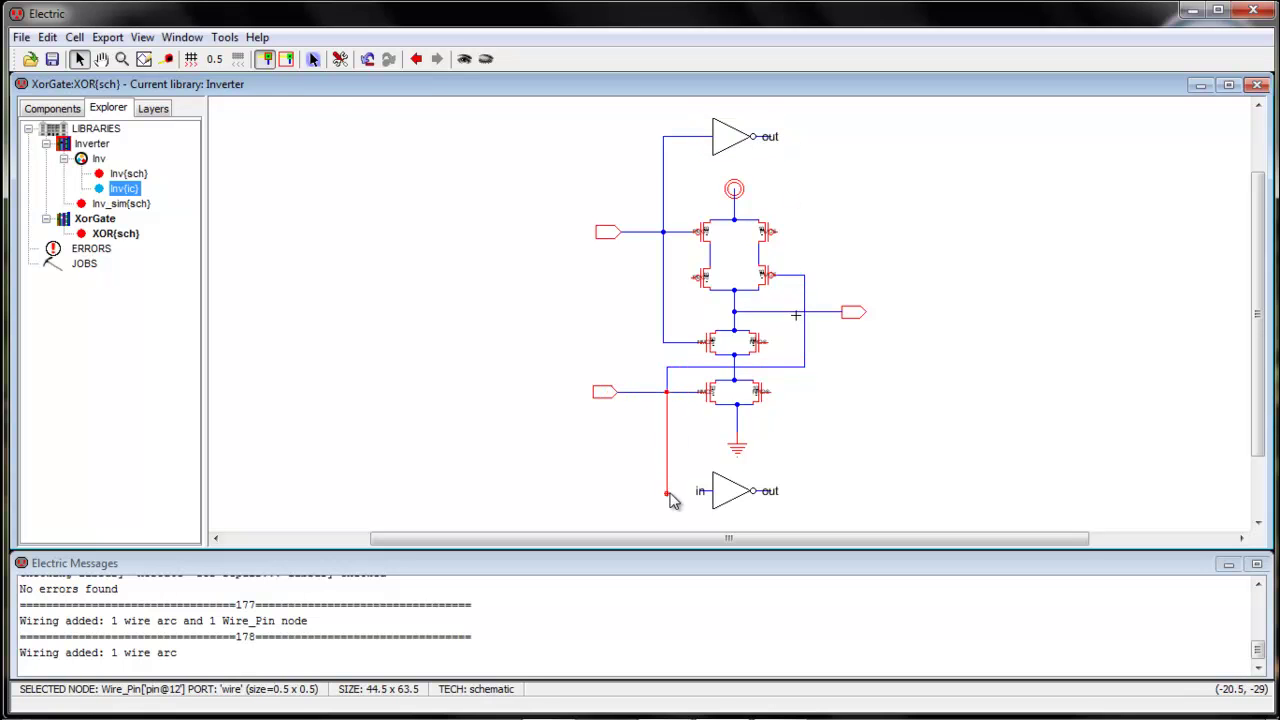
{"action": "right_click", "coordinate": [706, 496]}
{"action": "left_click", "coordinate": [591, 520]}
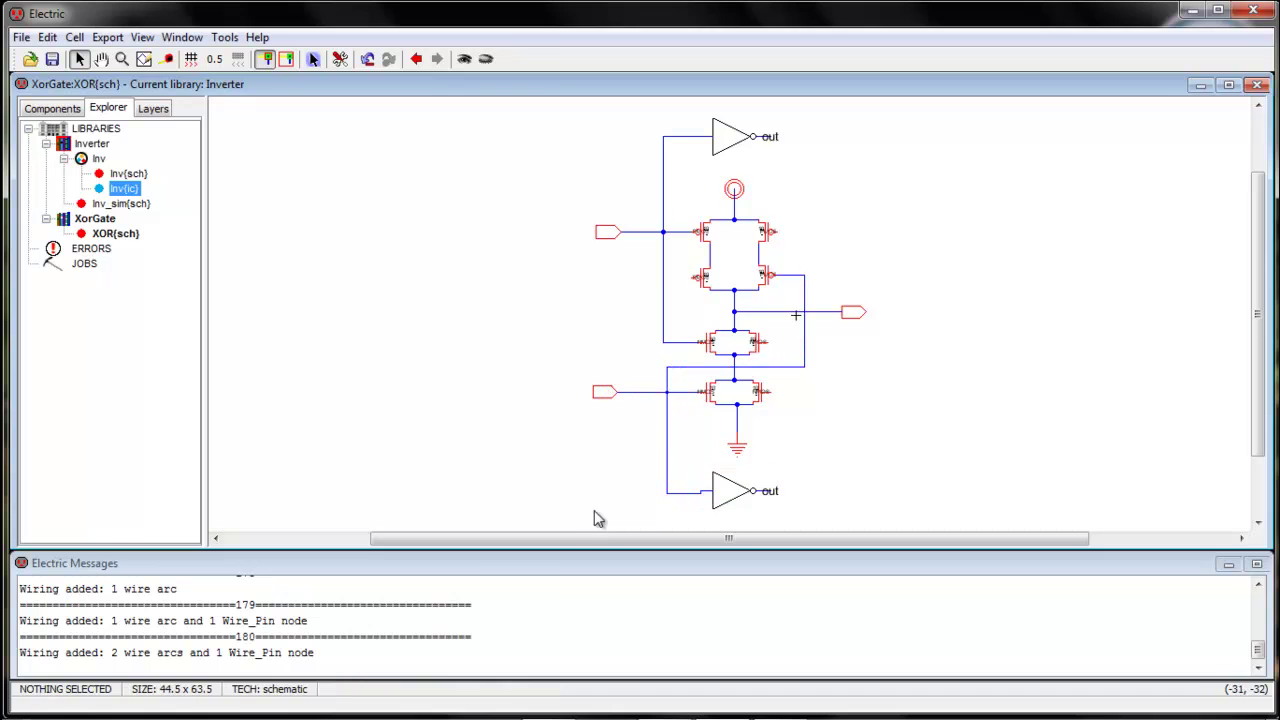
{"action": "left_click", "coordinate": [736, 508]}
{"action": "left_click_drag", "start_coordinate": [736, 508], "coordinate": [738, 512]}
{"action": "left_click", "coordinate": [885, 458]}
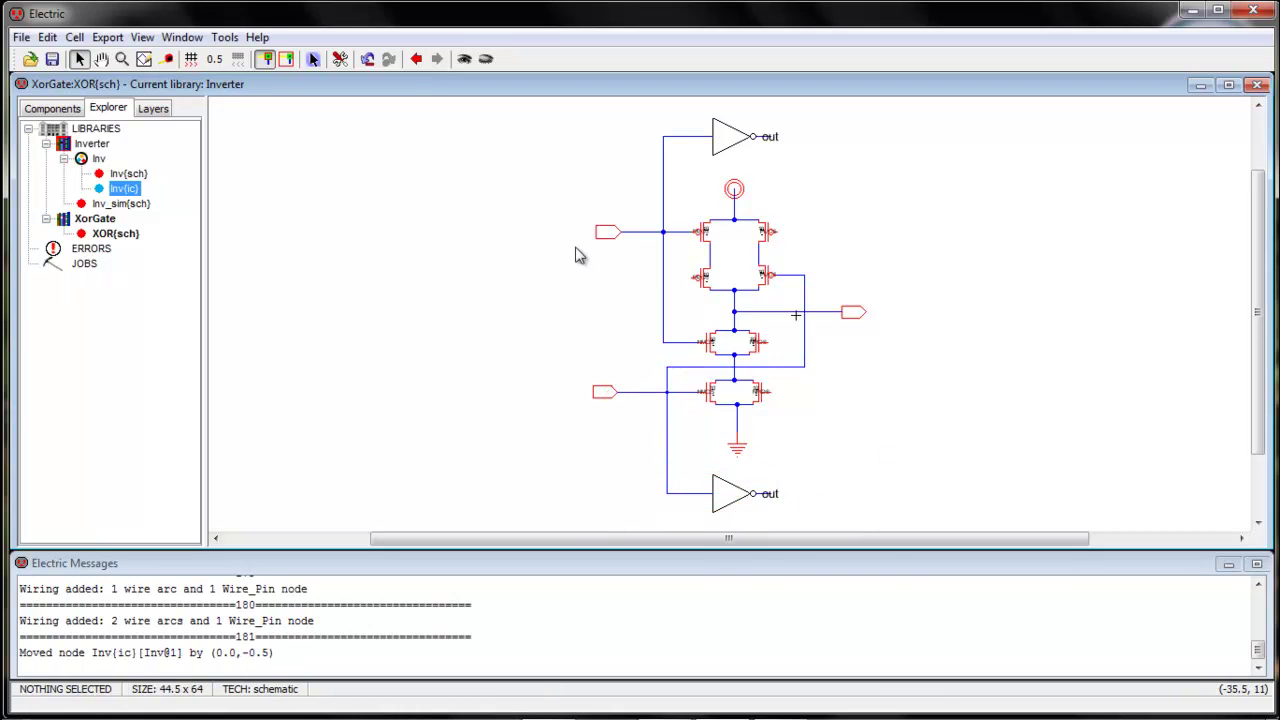
Step: Move the upper input off-page connector 0.5 units left, and create exports named A on it and B on the lower input connector
{"action": "left_click_drag", "start_coordinate": [600, 245], "coordinate": [596, 240]}
{"action": "left_click", "coordinate": [600, 246]}
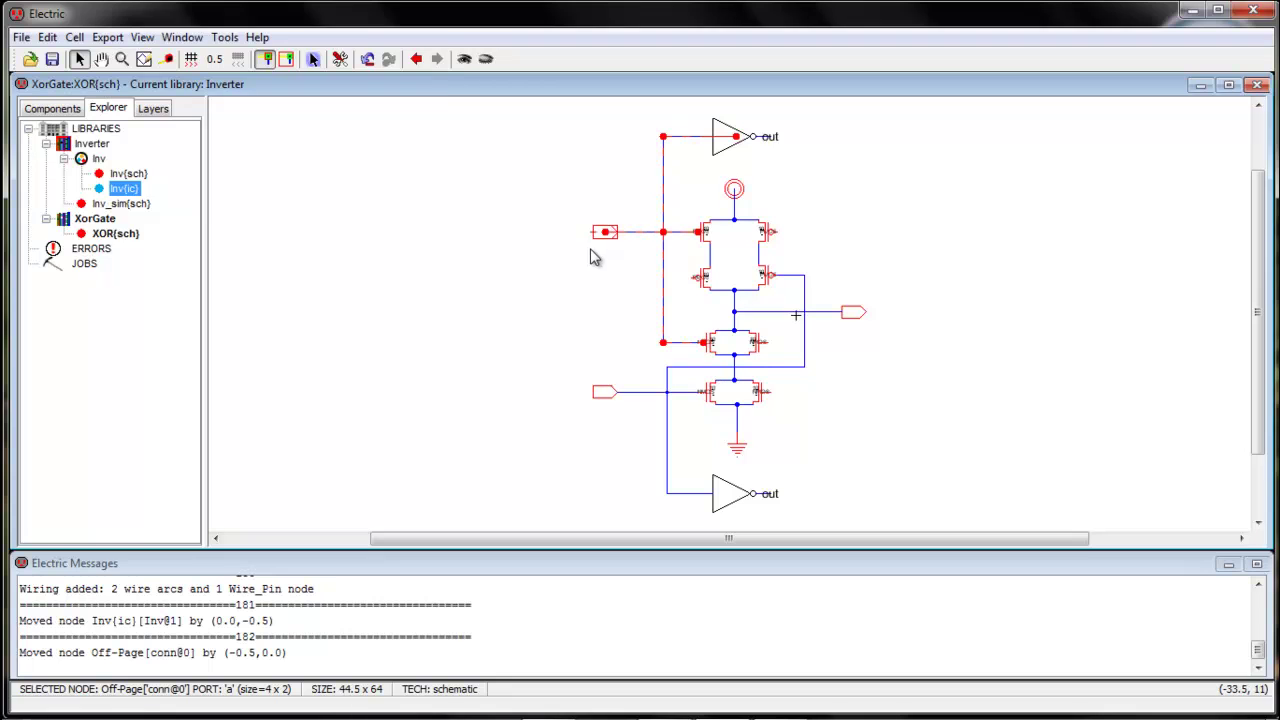
{"action": "key", "text": "ctrl+e"}
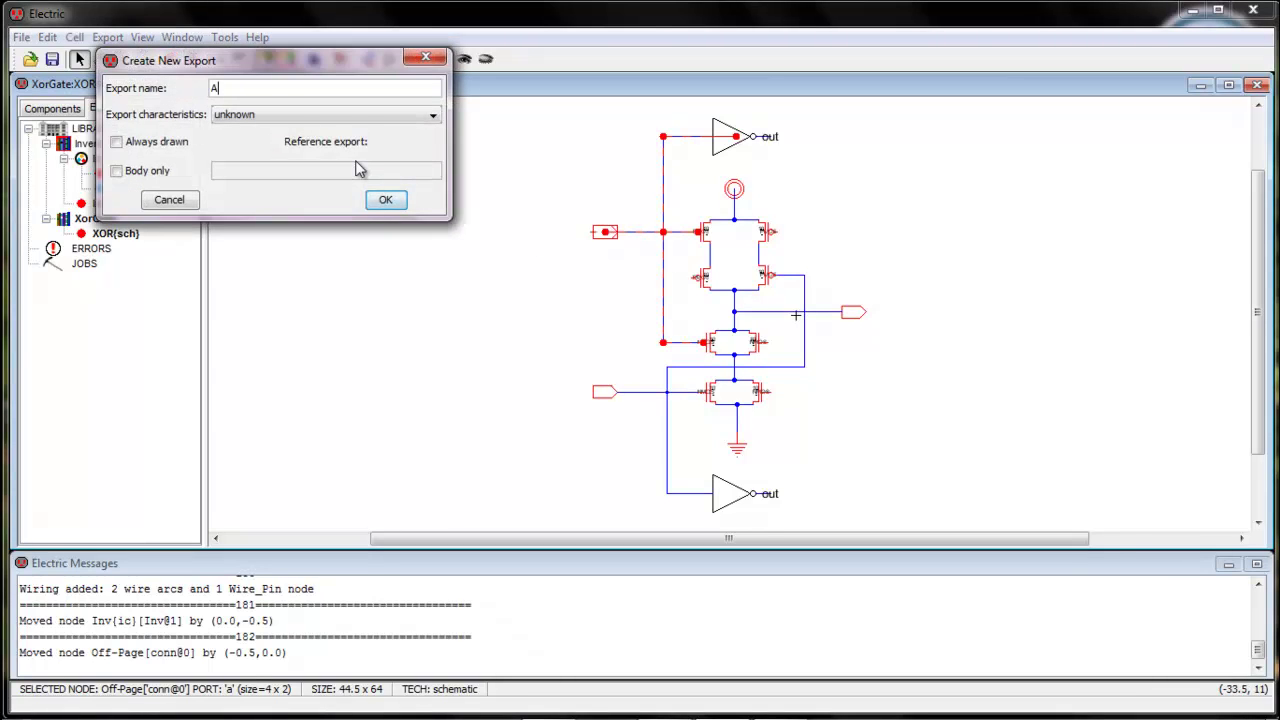
{"action": "key", "text": "Return"}
{"action": "left_click", "coordinate": [598, 396]}
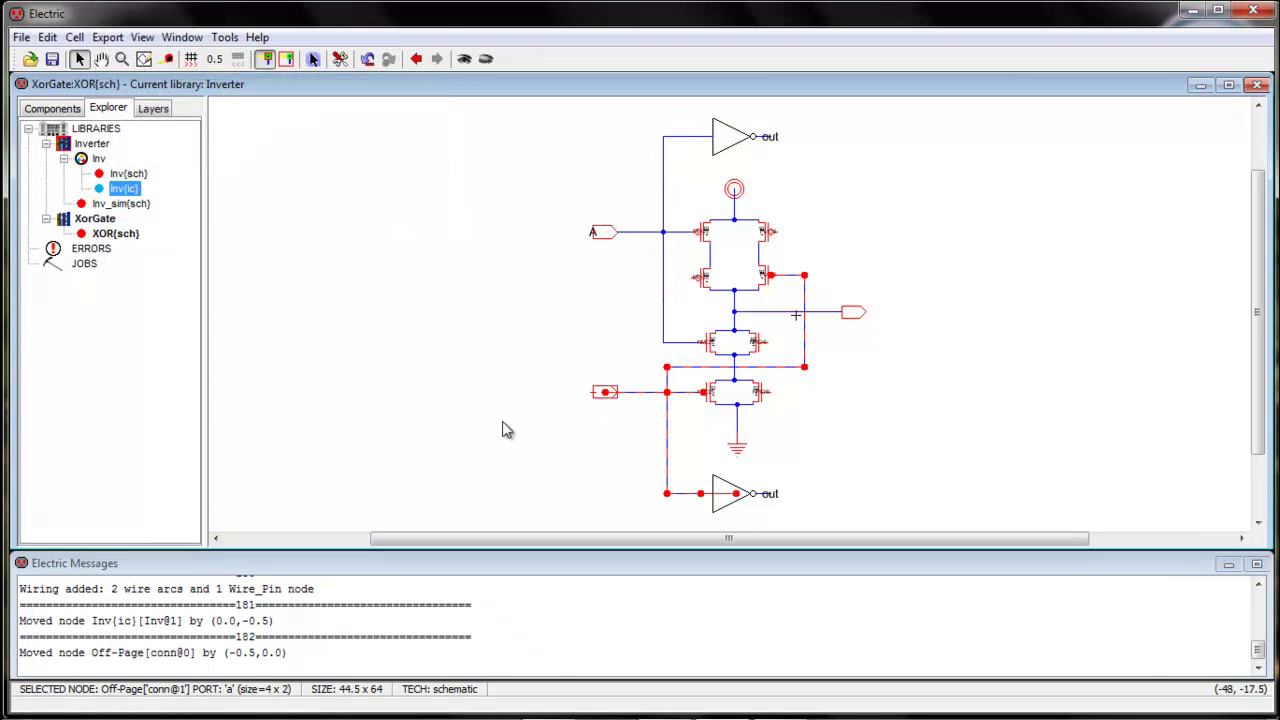
{"action": "key", "text": "ctrl+e"}
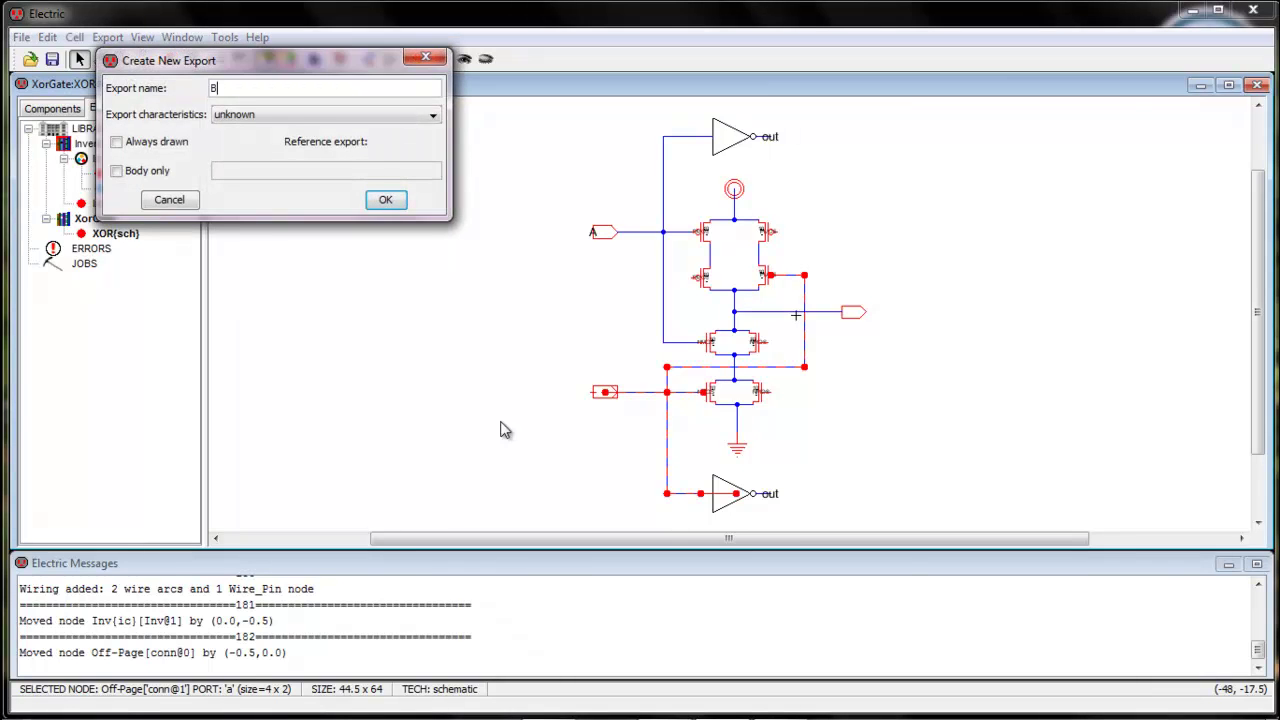
{"action": "type", "text": "B"}
{"action": "key", "text": "Return"}
Step: Create an export named out on the output off-page connector
{"action": "left_click", "coordinate": [860, 316]}
{"action": "key", "text": "ctrl+e"}
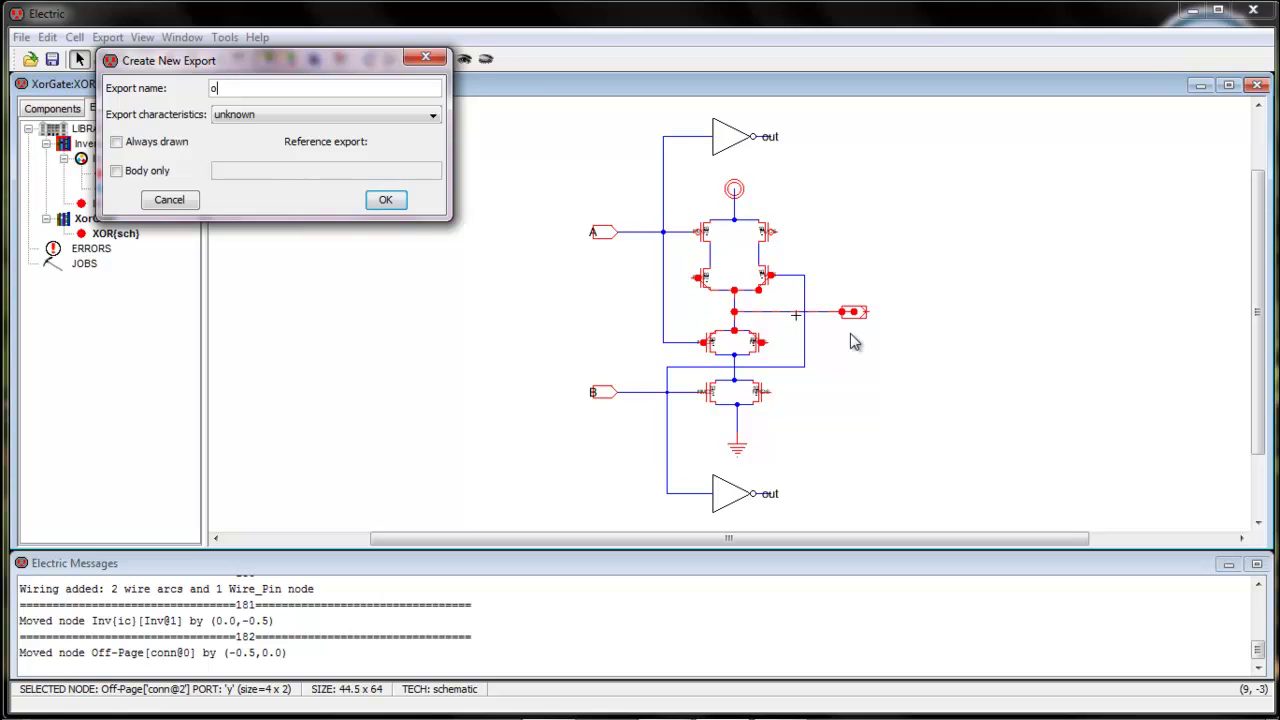
{"action": "type", "text": "out"}
{"action": "key", "text": "Return"}
{"action": "left_click", "coordinate": [865, 342]}
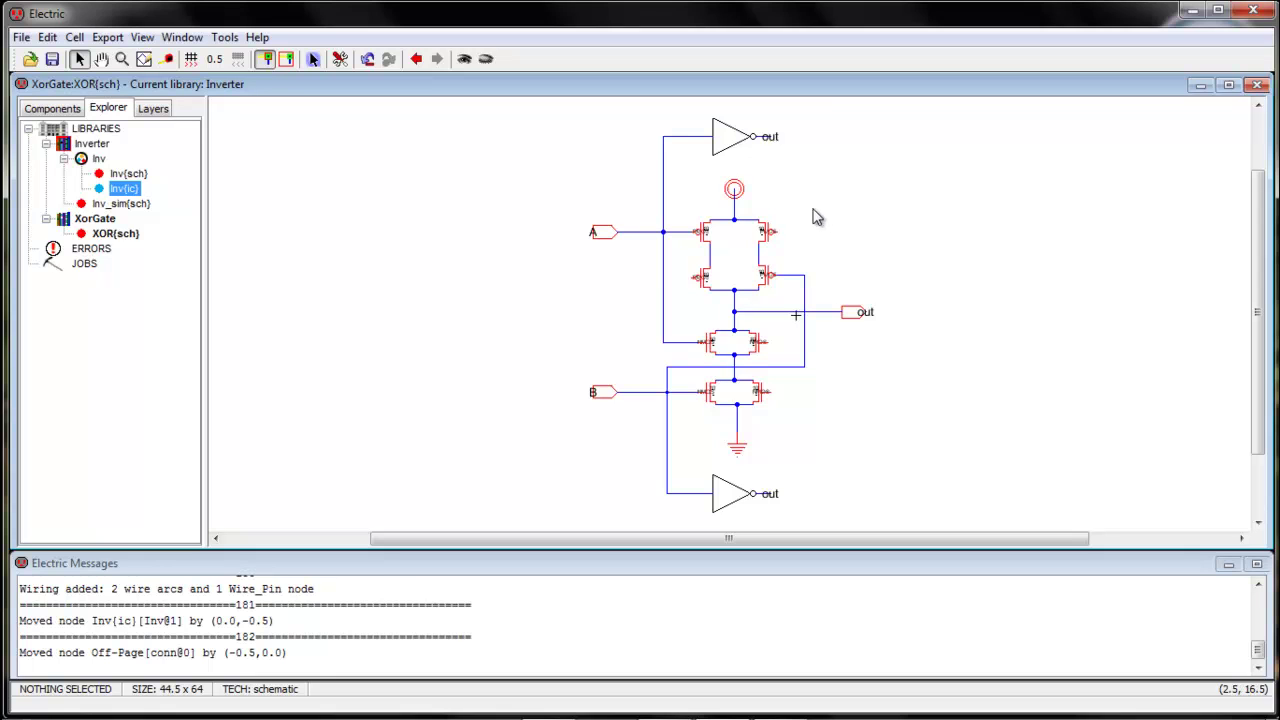
Step: Wire the upper inverter's output to the gate of the upper-right pMOS transistor, routing it around the Power node
{"action": "left_click", "coordinate": [776, 141]}
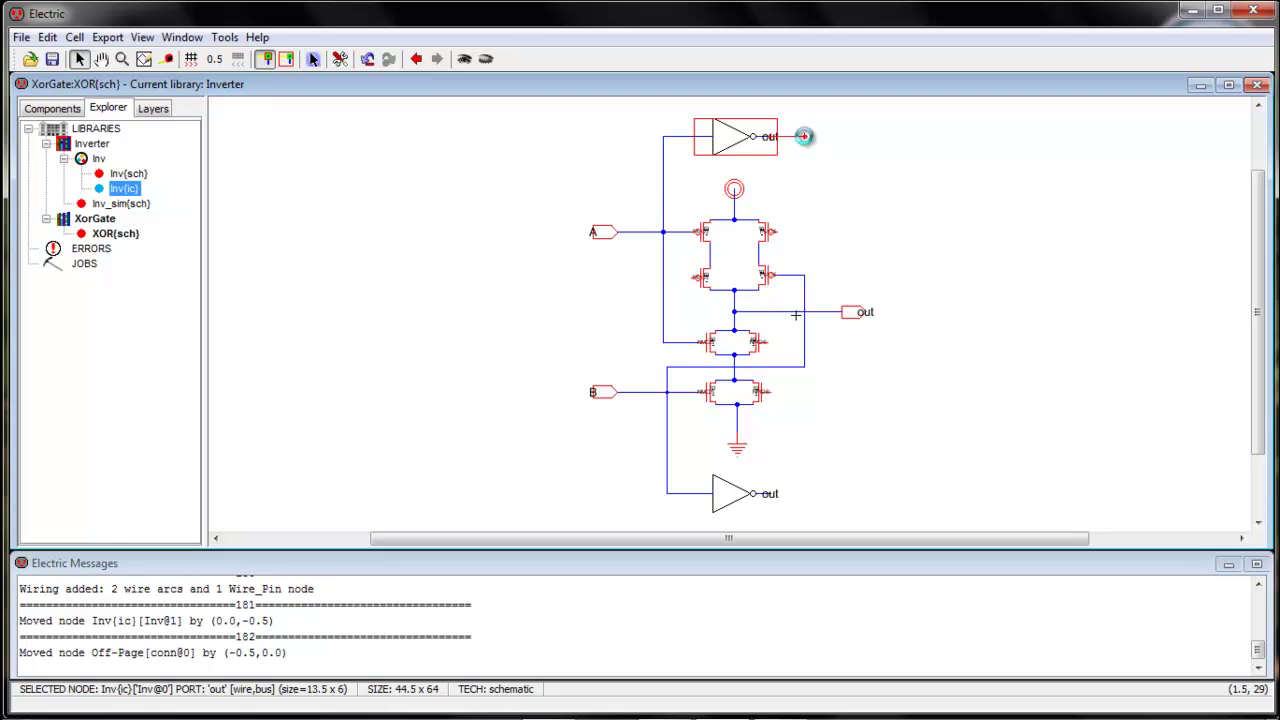
{"action": "right_click", "coordinate": [808, 145]}
{"action": "right_click", "coordinate": [804, 235]}
{"action": "right_click", "coordinate": [770, 233]}
{"action": "left_click", "coordinate": [843, 253]}
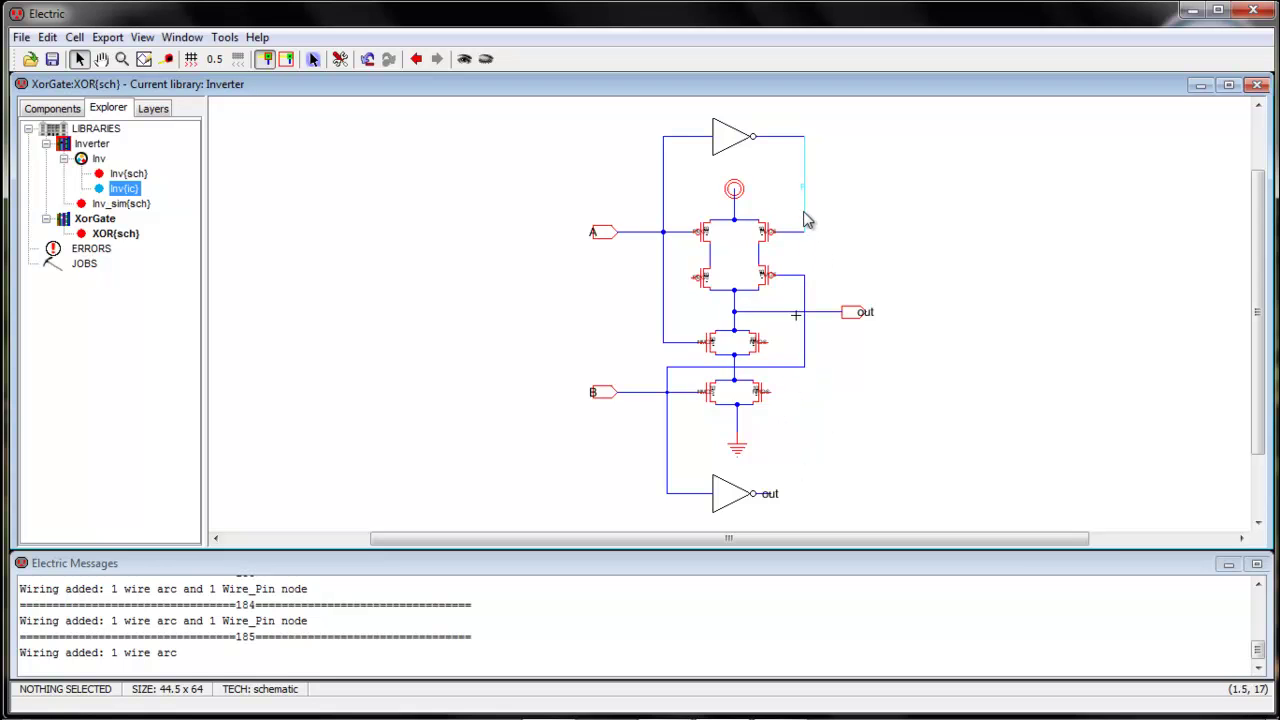
Step: Separate the vertical wires by moving the B line's segment 2 units left and the upper inverter's output segment 2.5 units right
{"action": "left_click_drag", "start_coordinate": [808, 299], "coordinate": [798, 300]}
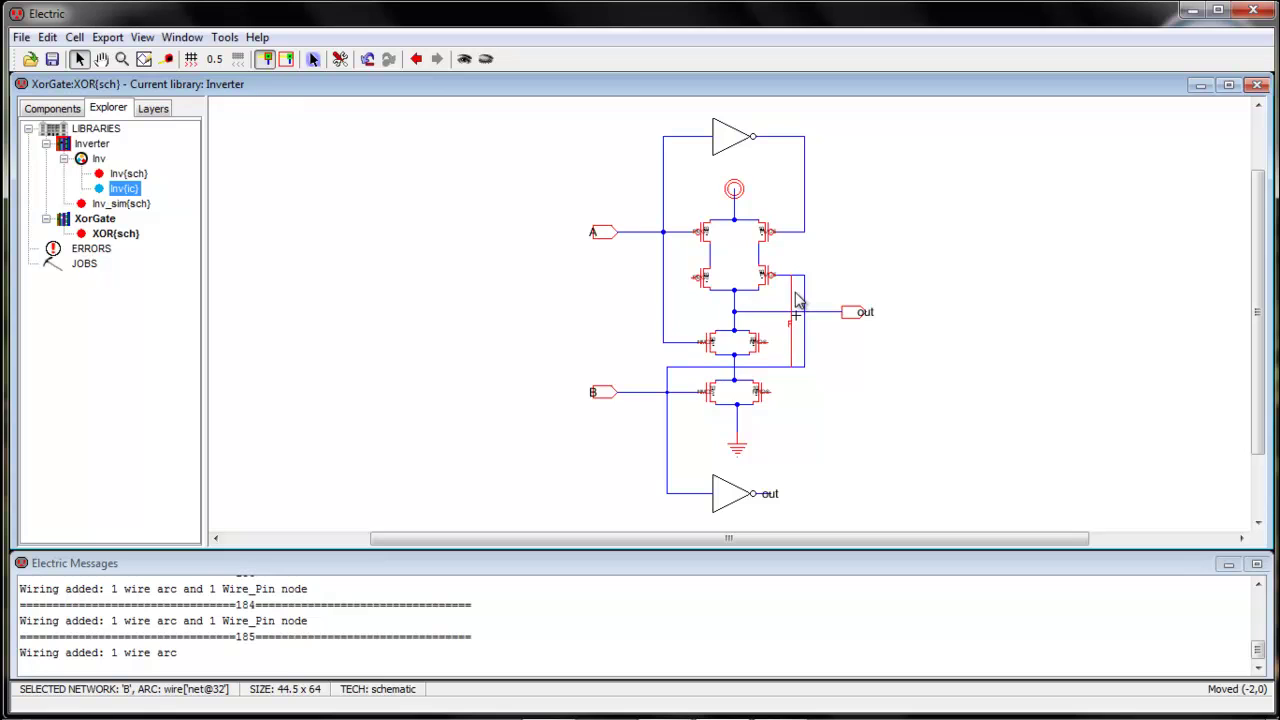
{"action": "left_click_drag", "start_coordinate": [808, 217], "coordinate": [821, 225]}
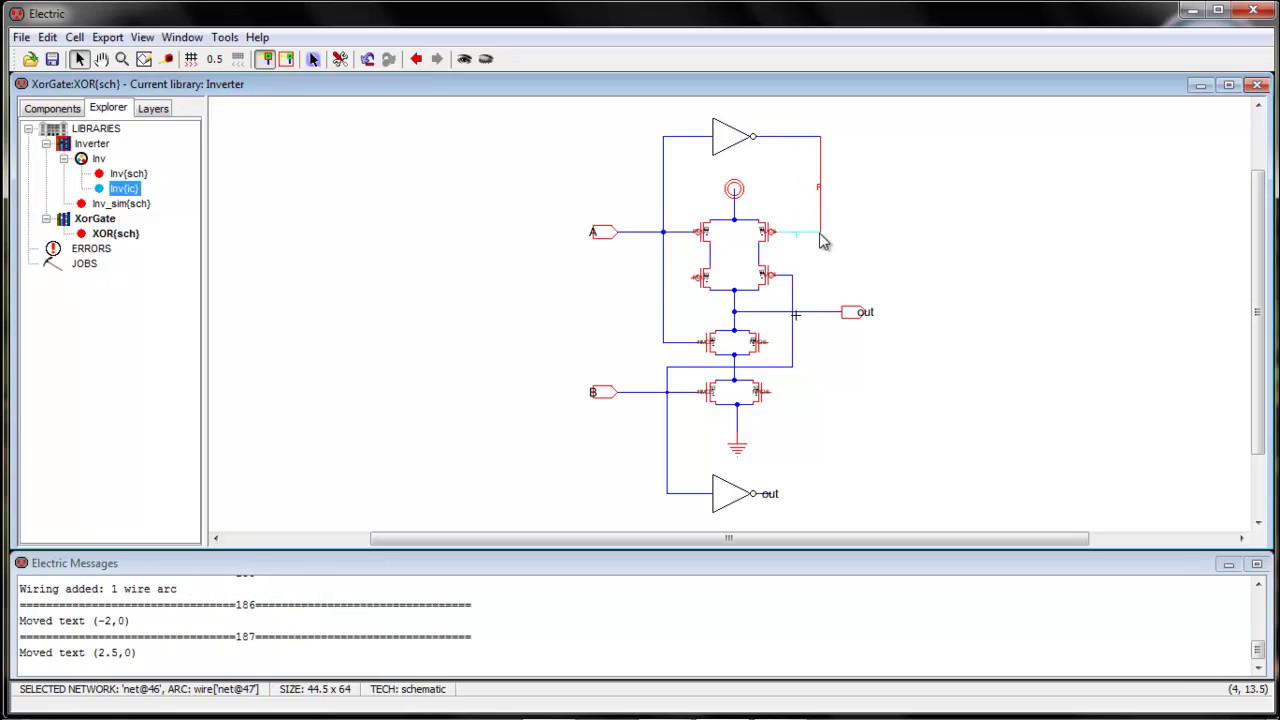
{"action": "left_click", "coordinate": [834, 257]}
{"action": "left_click", "coordinate": [826, 240]}
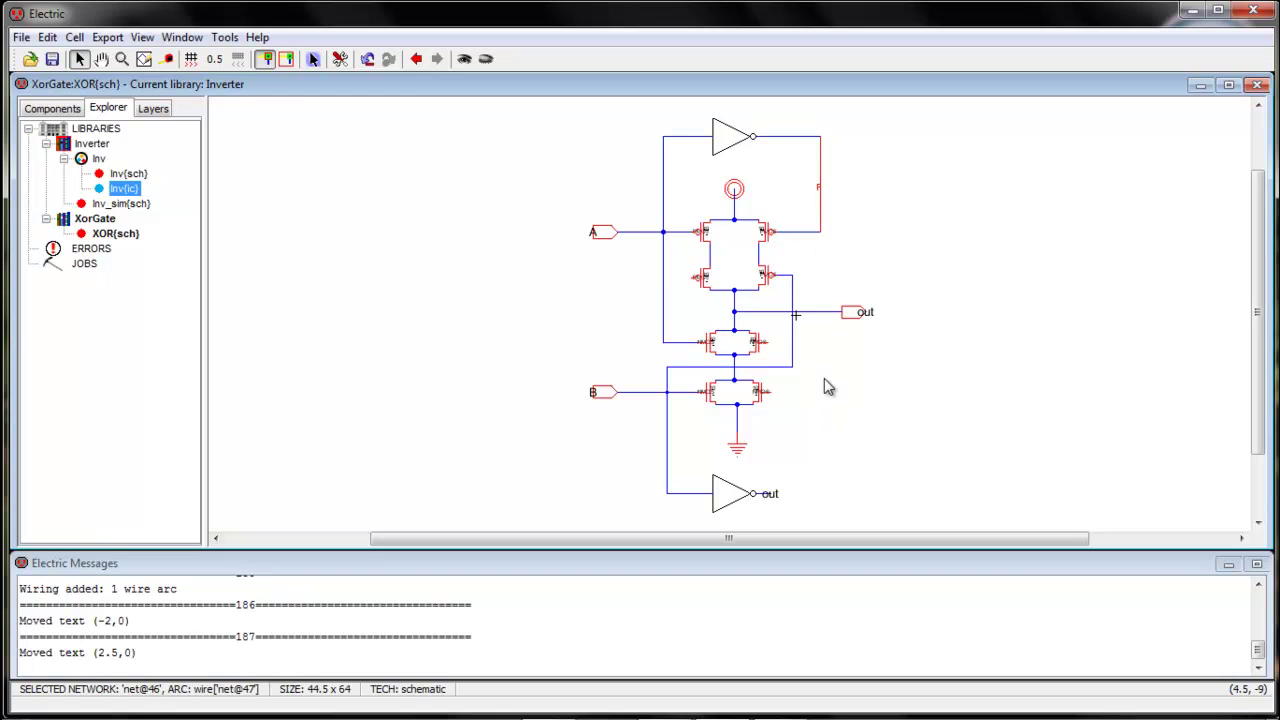
Step: Wire the upper inverter's output line down to the gate of the lower-right nMOS transistor, and move the vertical B segment 1 unit right
{"action": "right_click", "coordinate": [818, 395]}
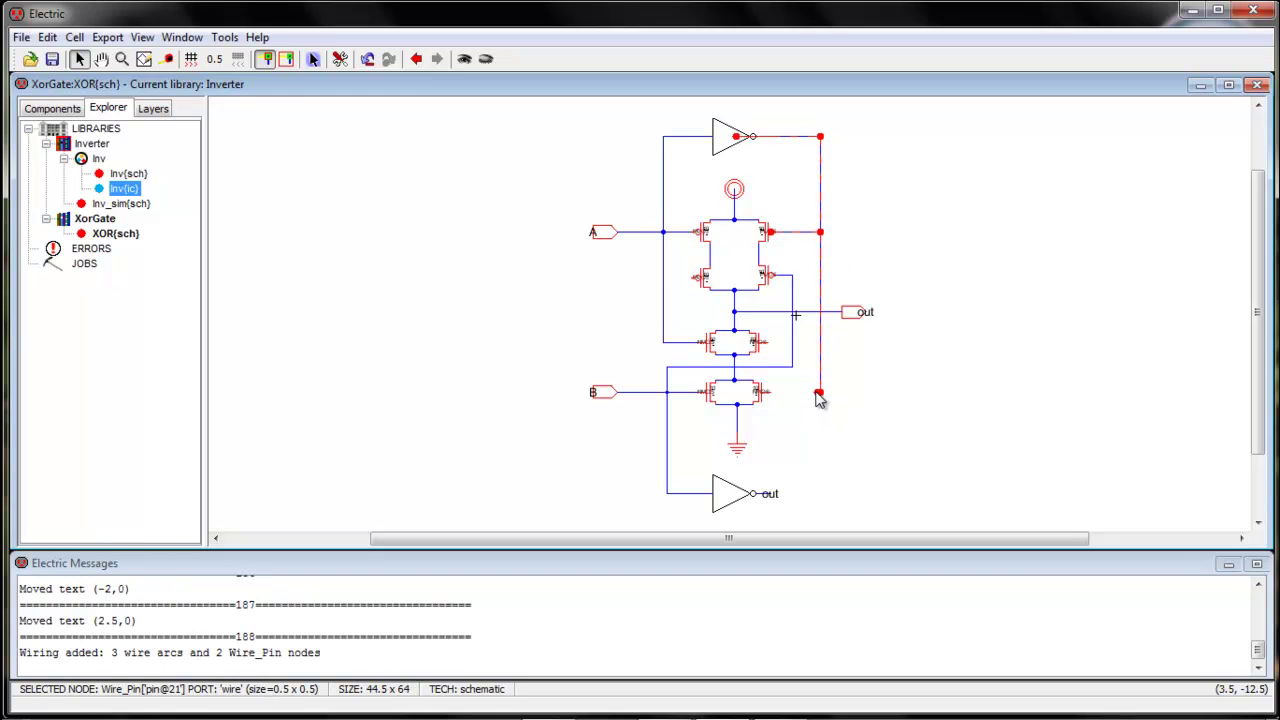
{"action": "left_click", "coordinate": [775, 400]}
{"action": "left_click", "coordinate": [815, 433]}
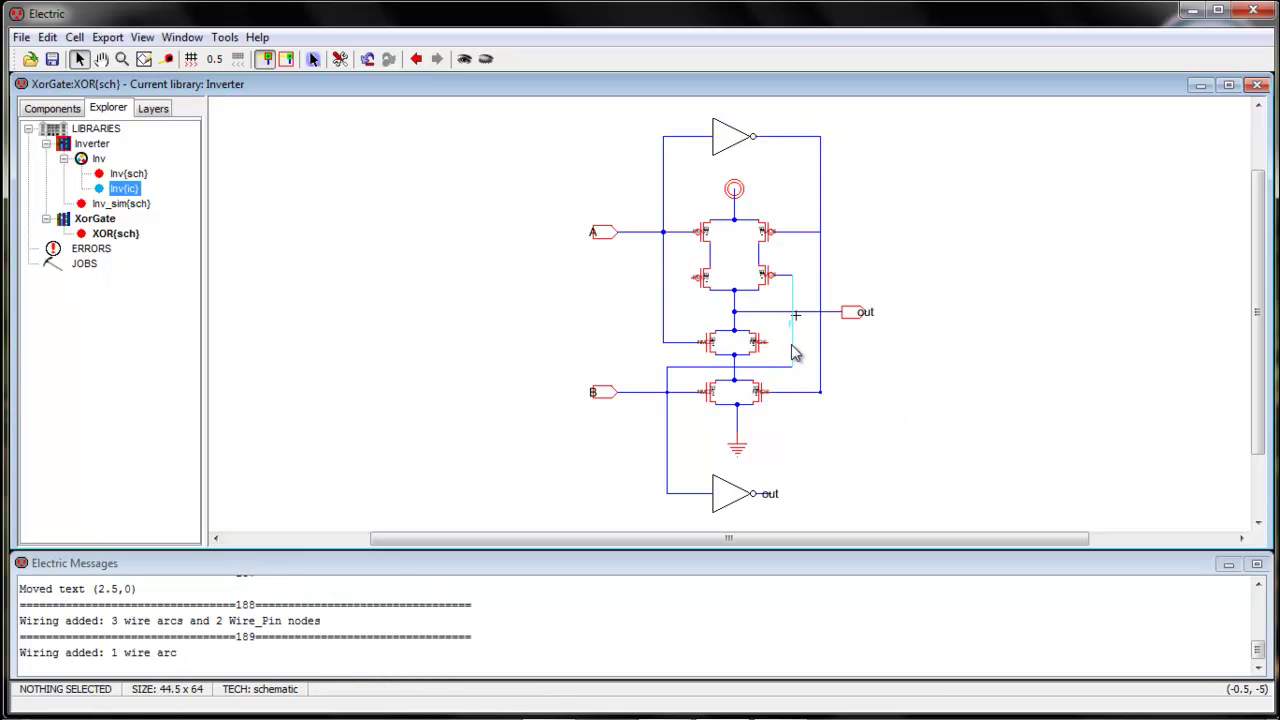
{"action": "left_click", "coordinate": [792, 350]}
{"action": "left_click_drag", "start_coordinate": [794, 348], "coordinate": [801, 349]}
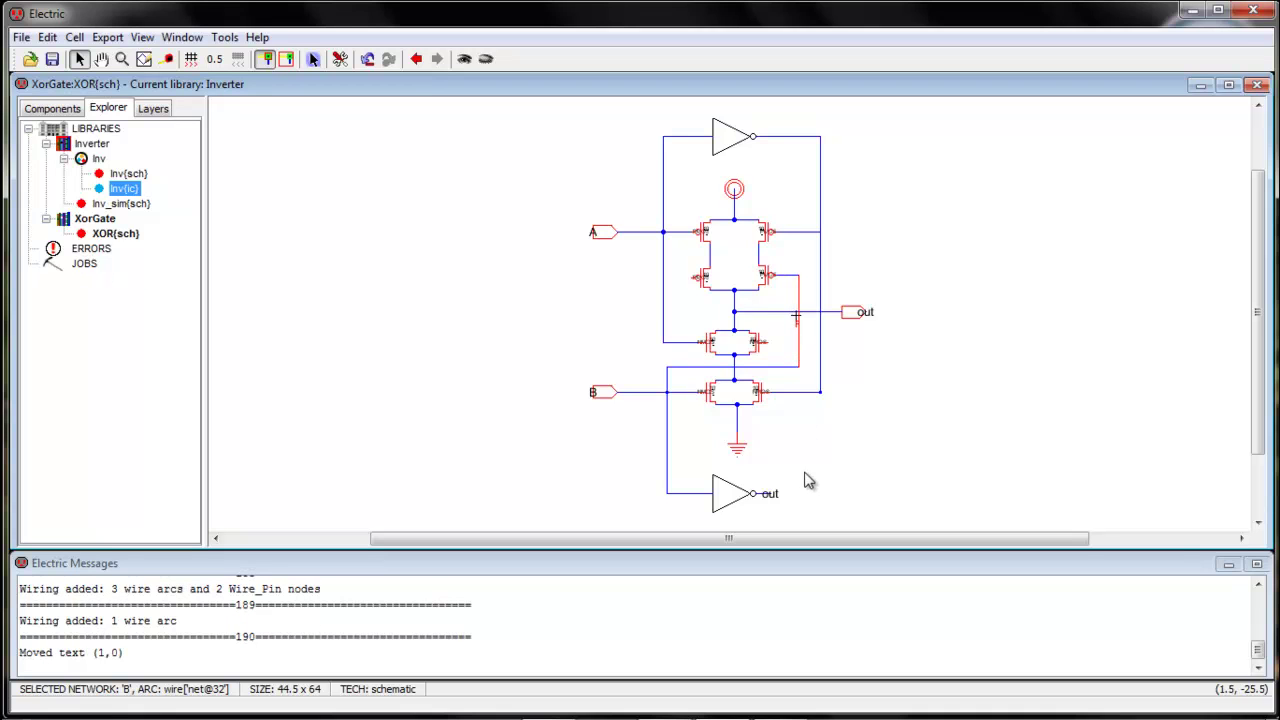
Step: Move the lower inverter up 1.5 units and raise its horizontal input wire by the same amount to make it straight
{"action": "left_click", "coordinate": [729, 510]}
{"action": "left_click_drag", "start_coordinate": [729, 510], "coordinate": [724, 492]}
{"action": "left_click", "coordinate": [808, 460]}
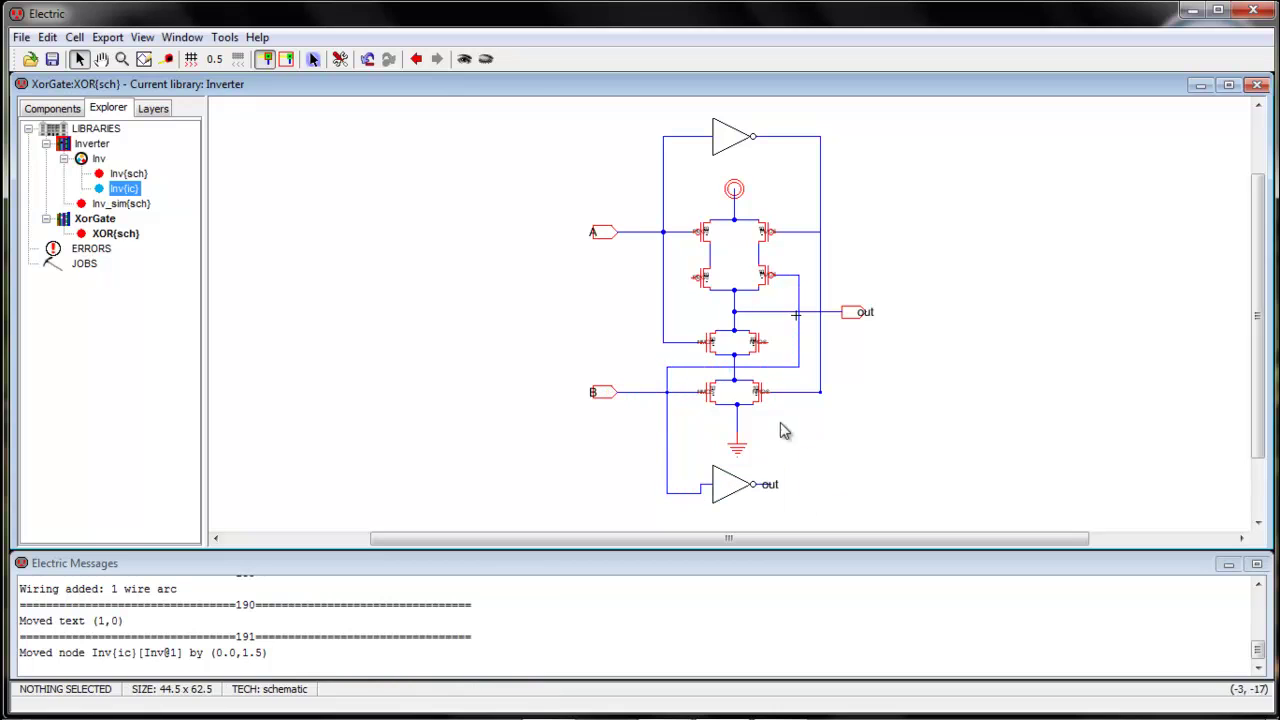
{"action": "left_click", "coordinate": [770, 348]}
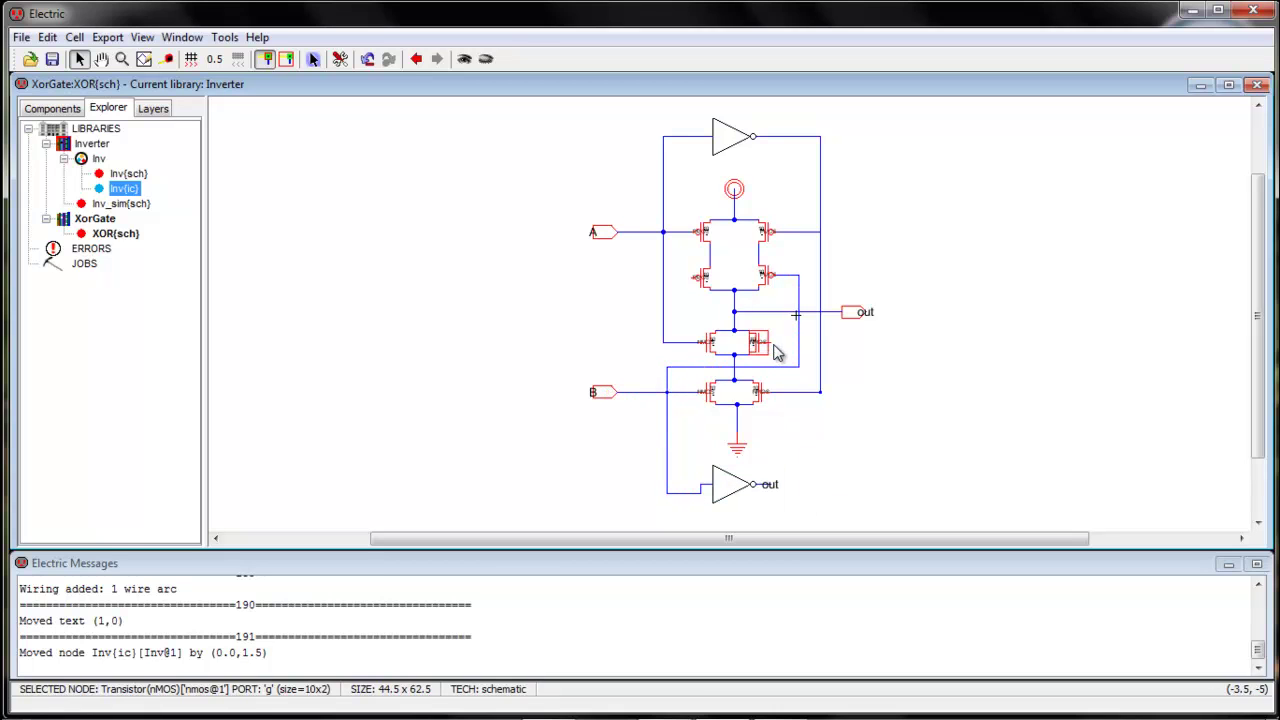
{"action": "left_click", "coordinate": [790, 440]}
{"action": "left_click", "coordinate": [686, 489]}
{"action": "left_click_drag", "start_coordinate": [688, 491], "coordinate": [687, 489]}
{"action": "left_click", "coordinate": [836, 490]}
Step: Wire the lower inverter's output up to the gate of the upper-right nMOS transistor
{"action": "left_click", "coordinate": [772, 488]}
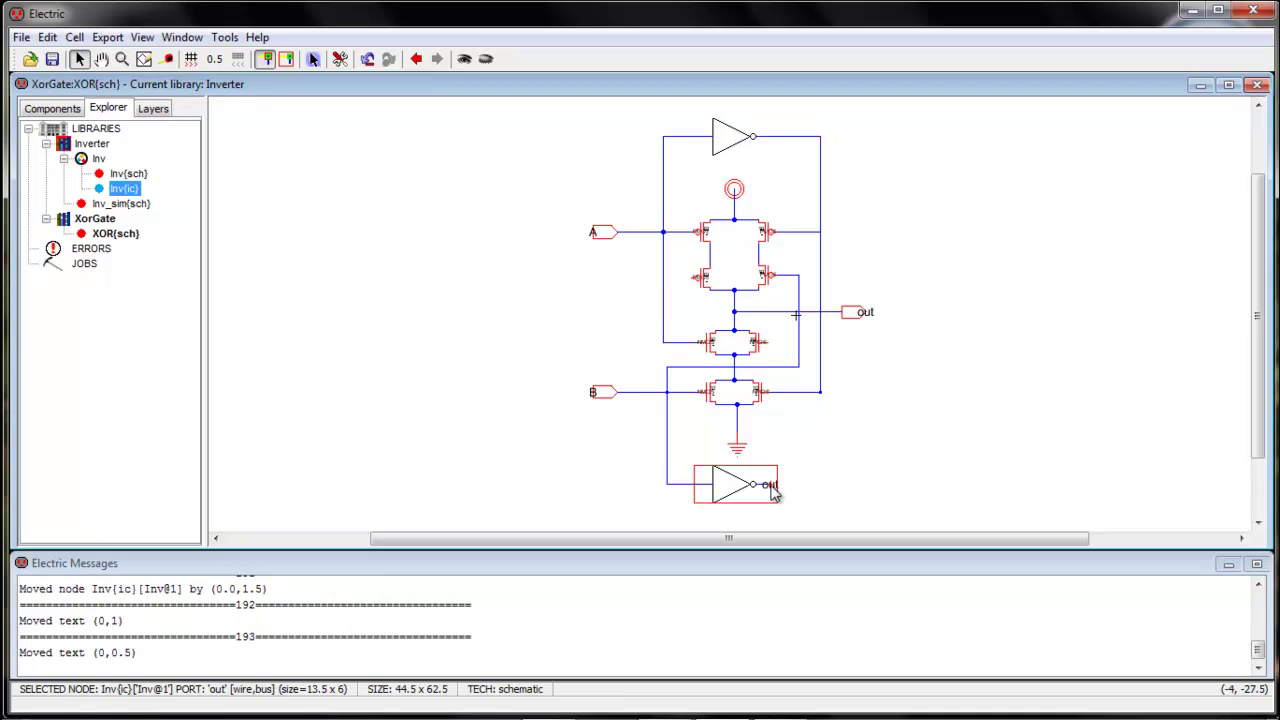
{"action": "right_click", "coordinate": [788, 486]}
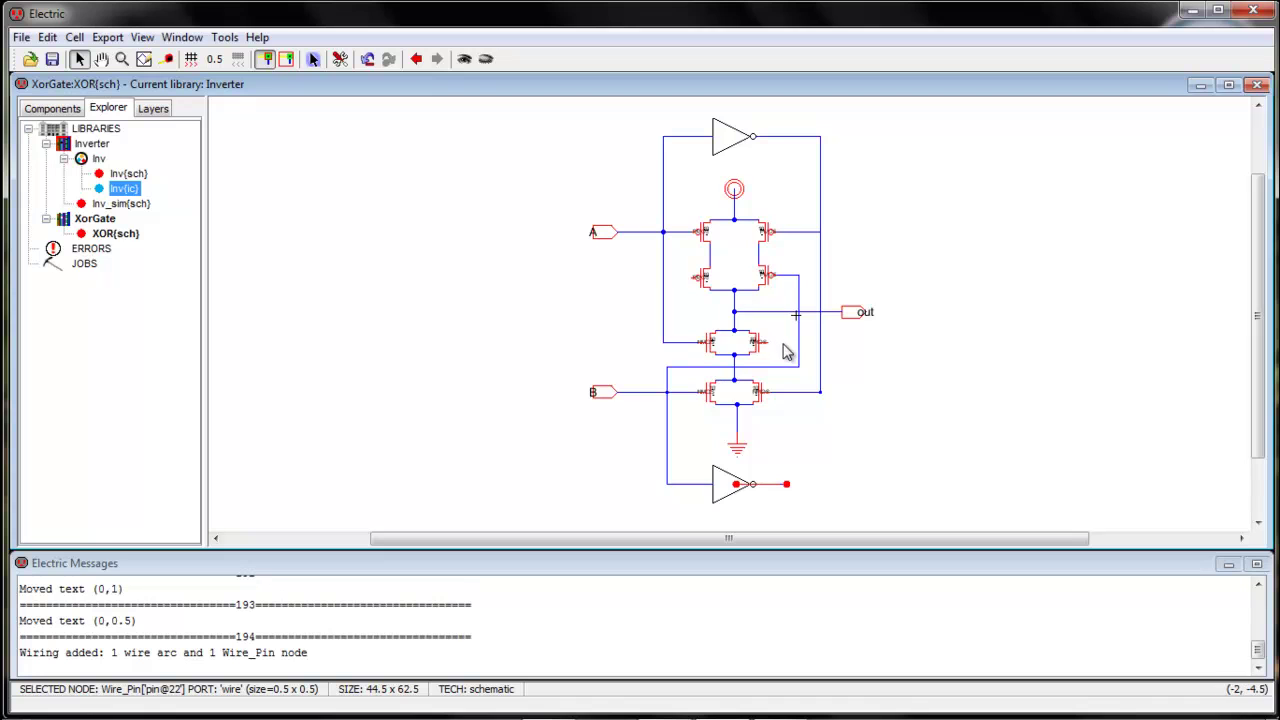
{"action": "right_click", "coordinate": [786, 348]}
{"action": "right_click", "coordinate": [771, 349]}
{"action": "left_click", "coordinate": [921, 379]}
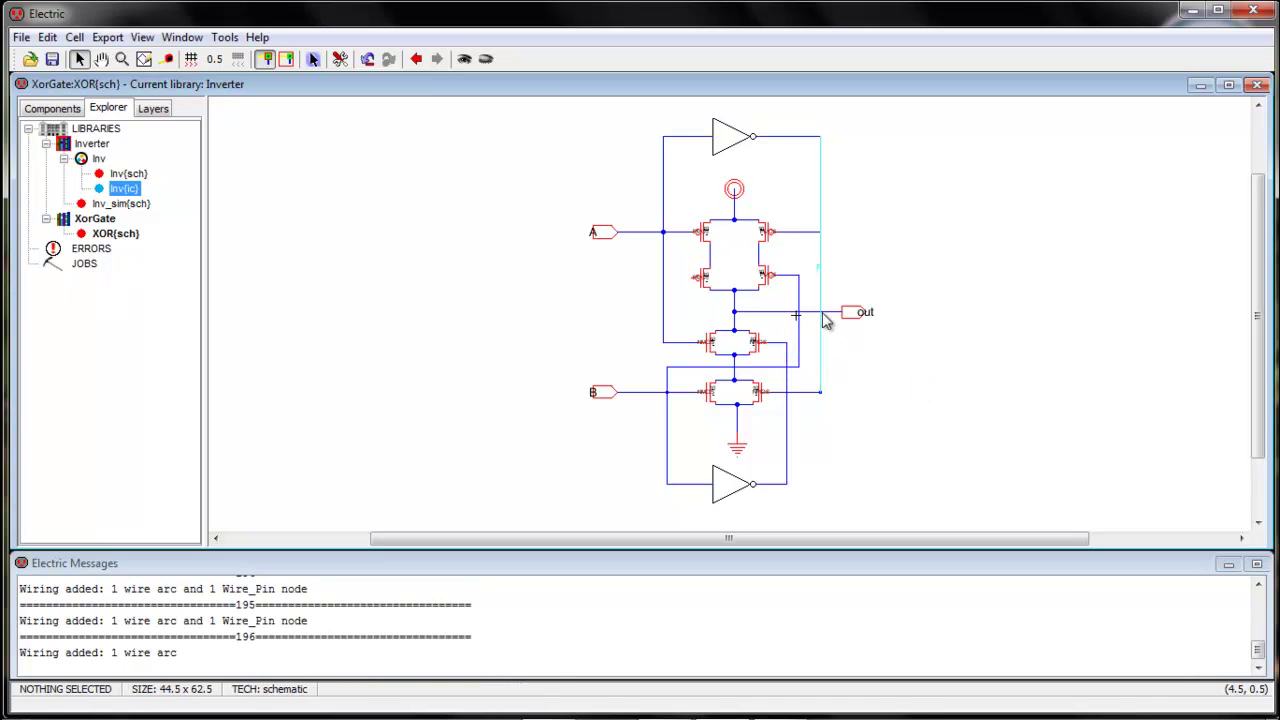
Step: Raise the horizontal out wire 1.5 units, and extend the lower inverter's output line beneath it to the gate of the lower-left pMOS transistor
{"action": "left_click_drag", "start_coordinate": [812, 318], "coordinate": [813, 306]}
{"action": "left_click", "coordinate": [874, 408]}
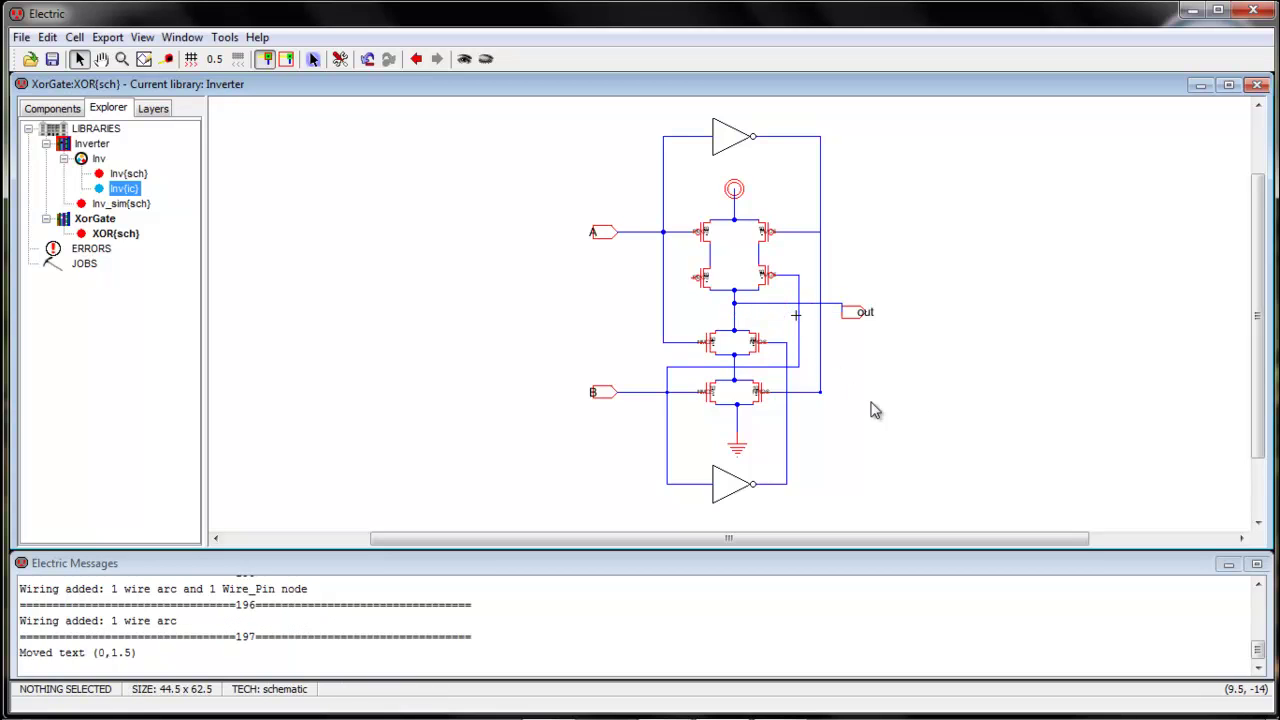
{"action": "left_click", "coordinate": [787, 352]}
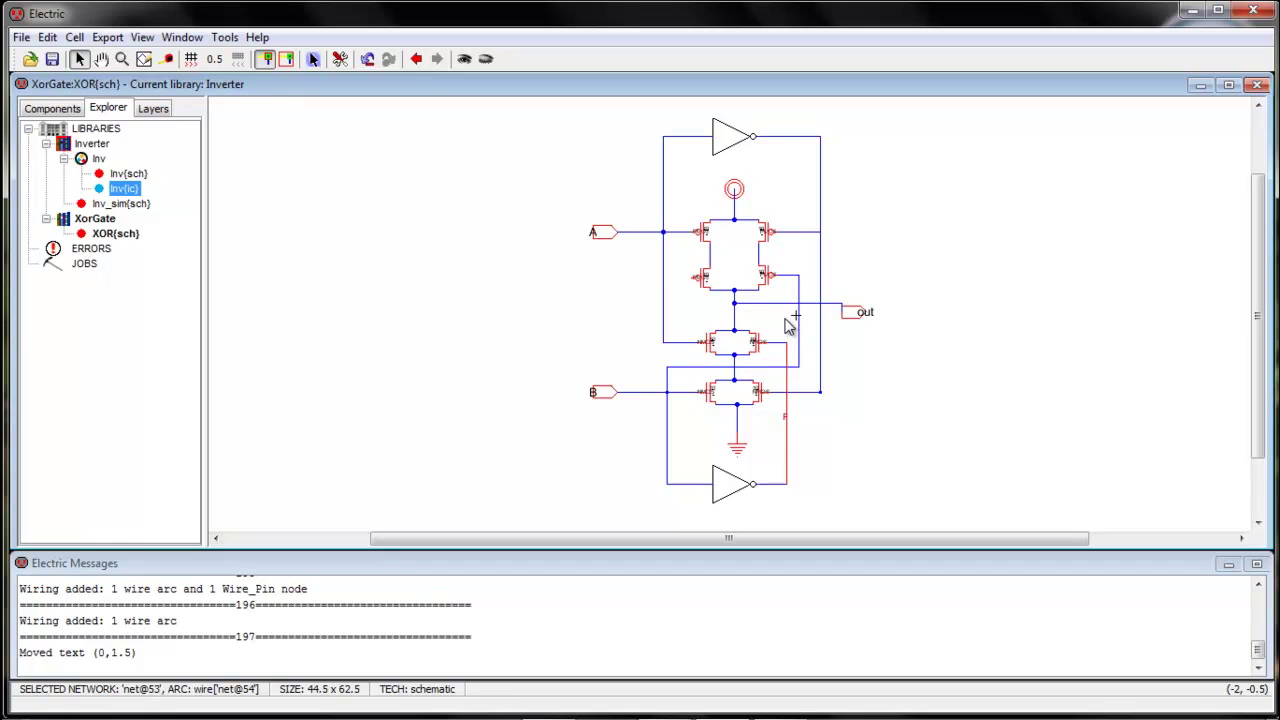
{"action": "right_click", "coordinate": [788, 322]}
{"action": "right_click", "coordinate": [692, 318]}
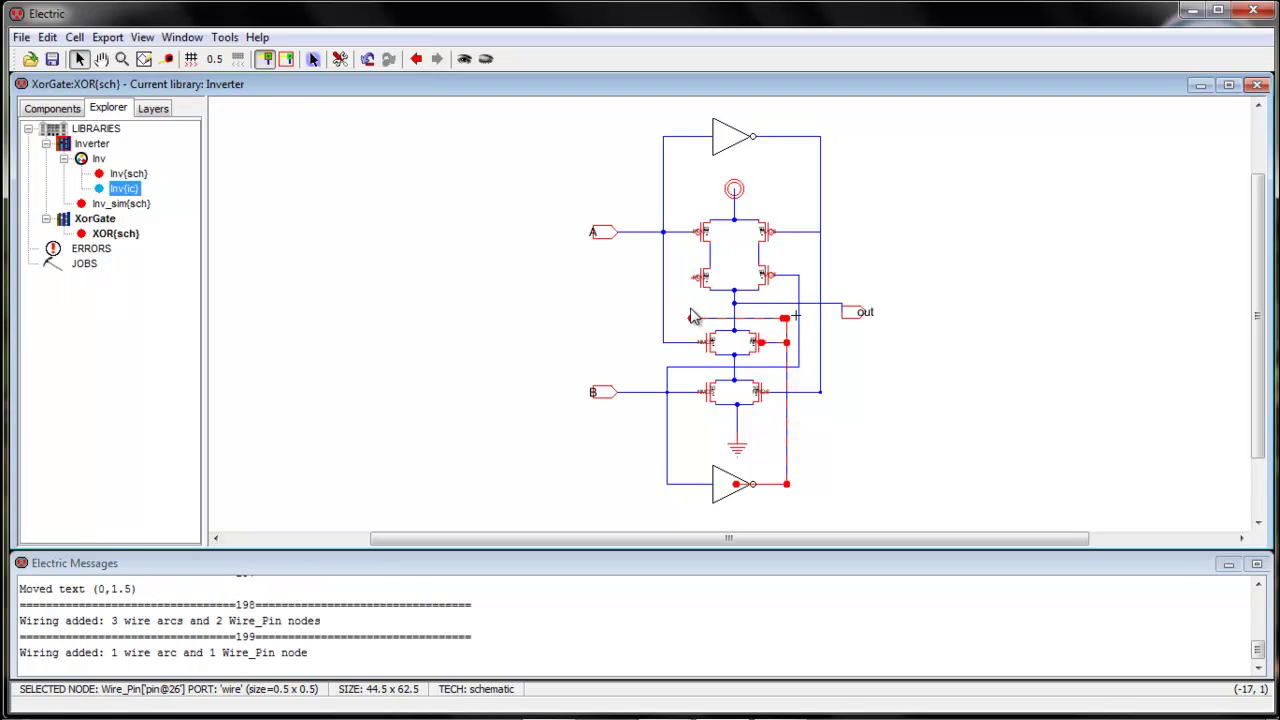
{"action": "left_click", "coordinate": [688, 282]}
{"action": "right_click", "coordinate": [674, 306]}
{"action": "left_click", "coordinate": [674, 310]}
{"action": "right_click", "coordinate": [670, 342]}
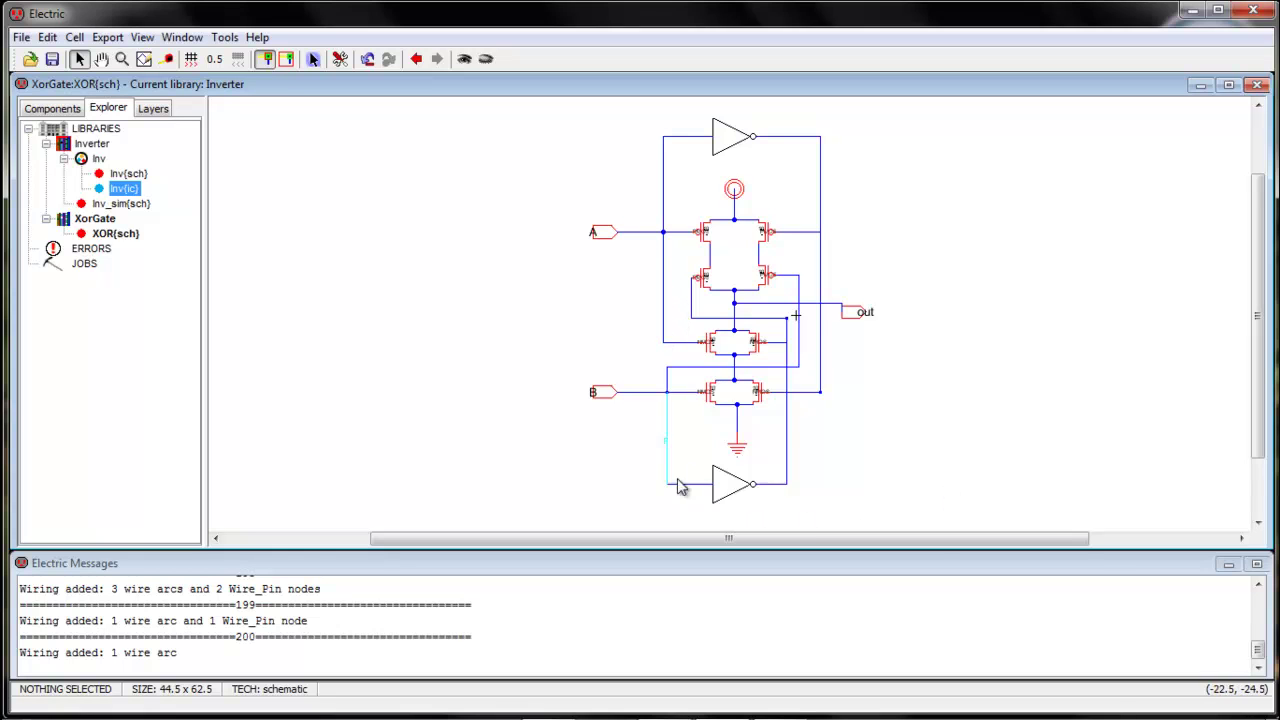
Step: Trace the networks of input A and of the upper inverter's input and output through the schematic
{"action": "left_click", "coordinate": [604, 232]}
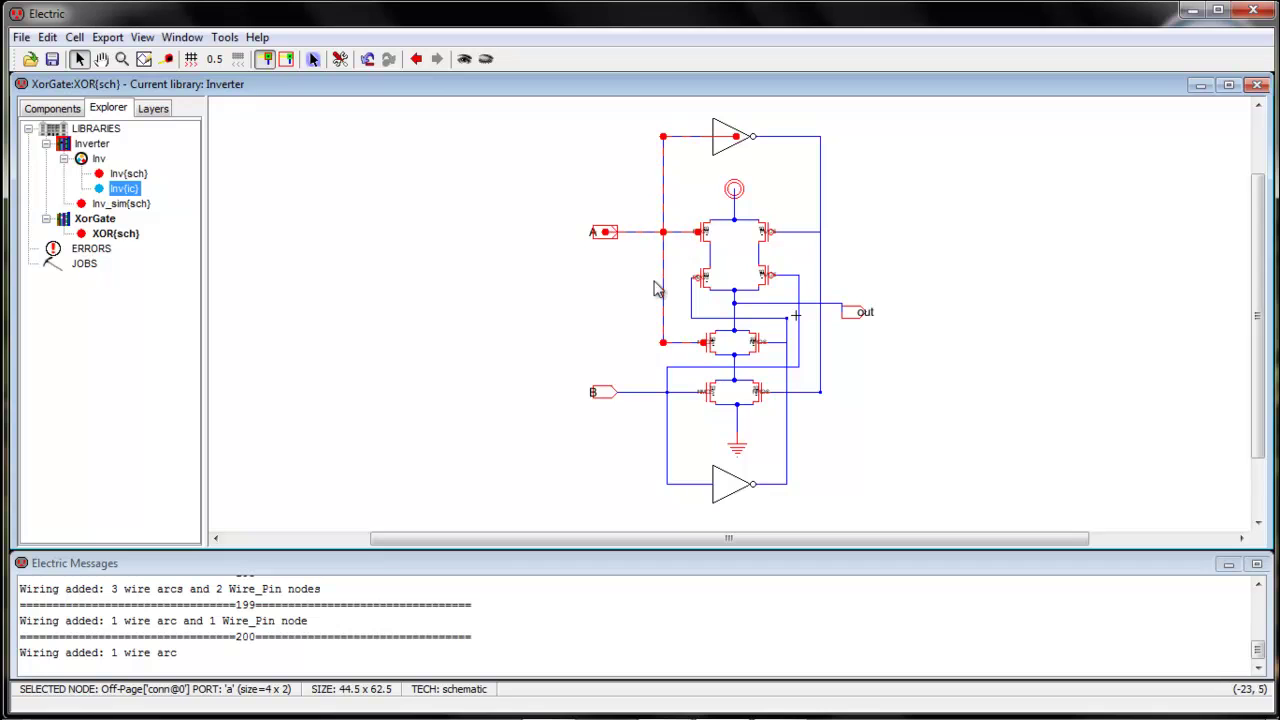
{"action": "left_click", "coordinate": [604, 283]}
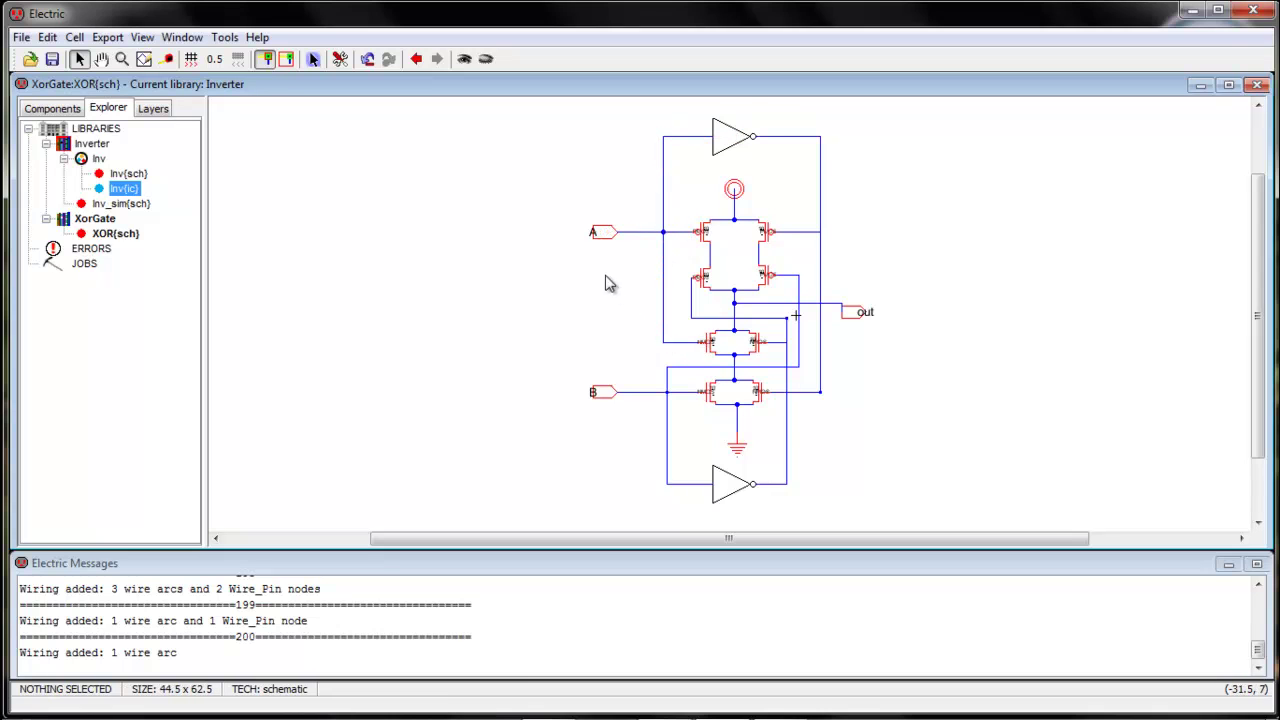
{"action": "left_click", "coordinate": [732, 147]}
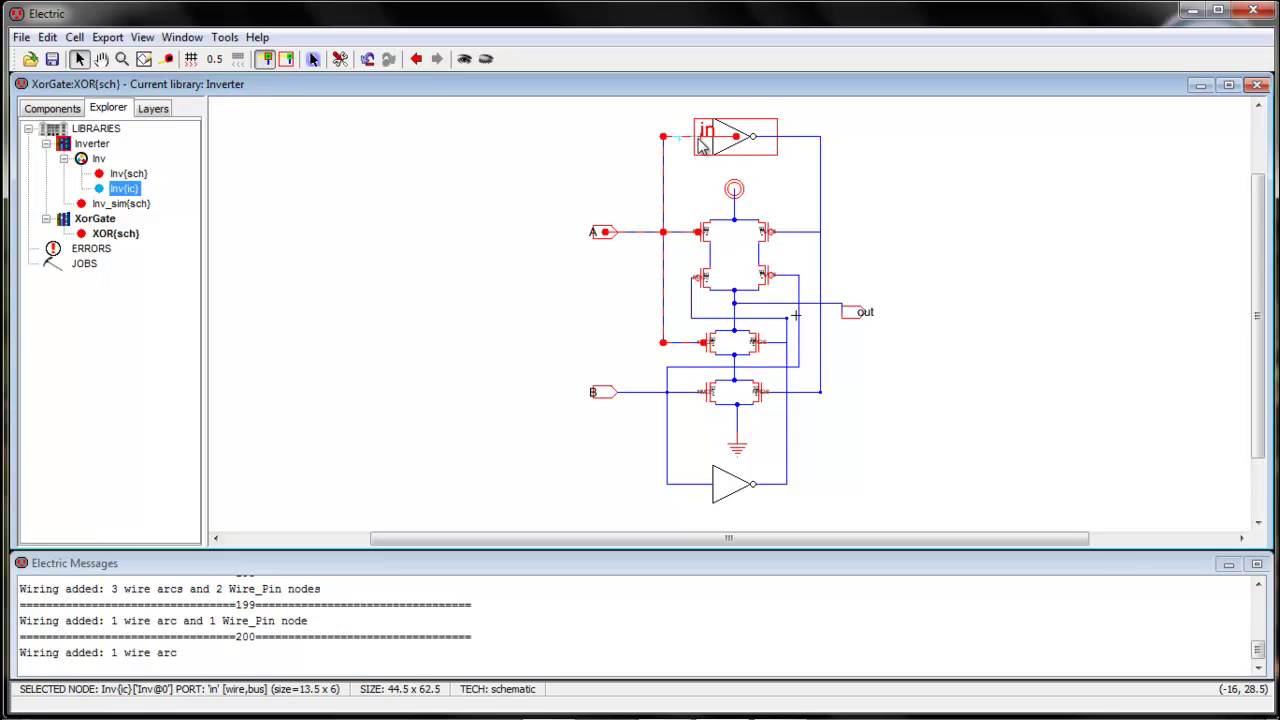
{"action": "left_click", "coordinate": [758, 145]}
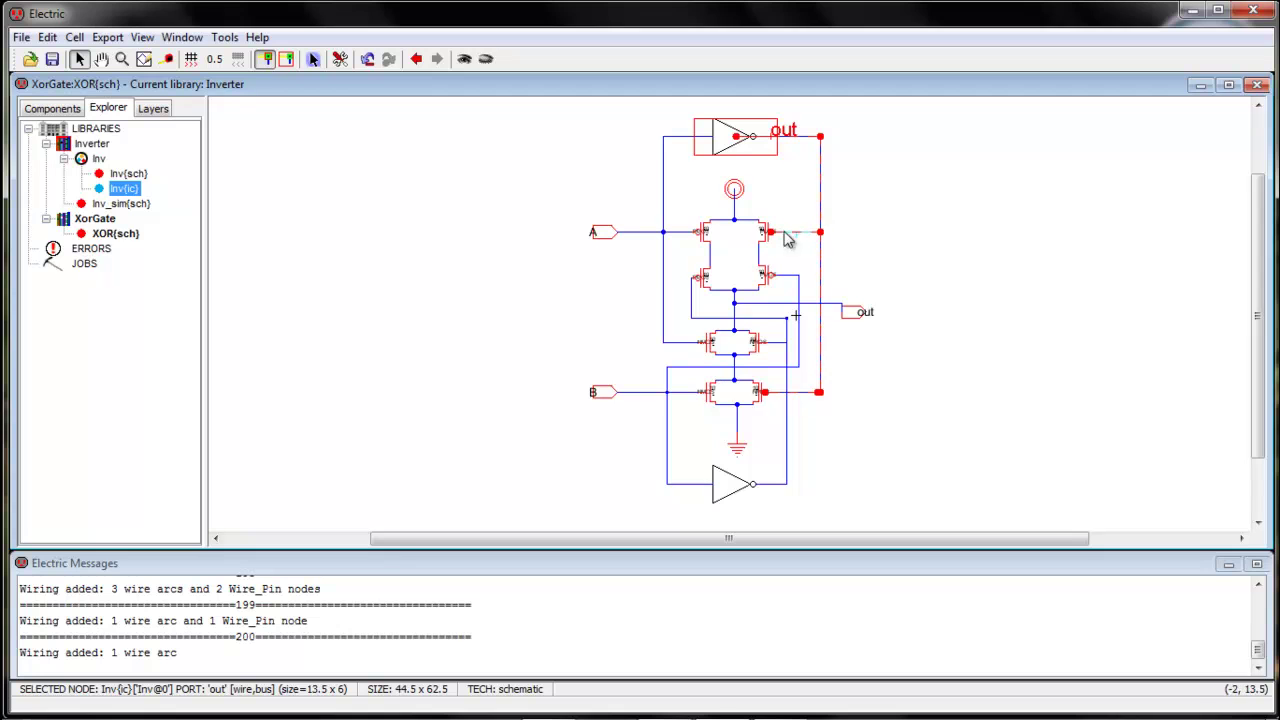
{"action": "left_click", "coordinate": [880, 388]}
Step: Move the out off-page connector up 1.5 units to line it up with its wire
{"action": "left_click_drag", "start_coordinate": [857, 320], "coordinate": [858, 310]}
{"action": "left_click", "coordinate": [871, 351]}
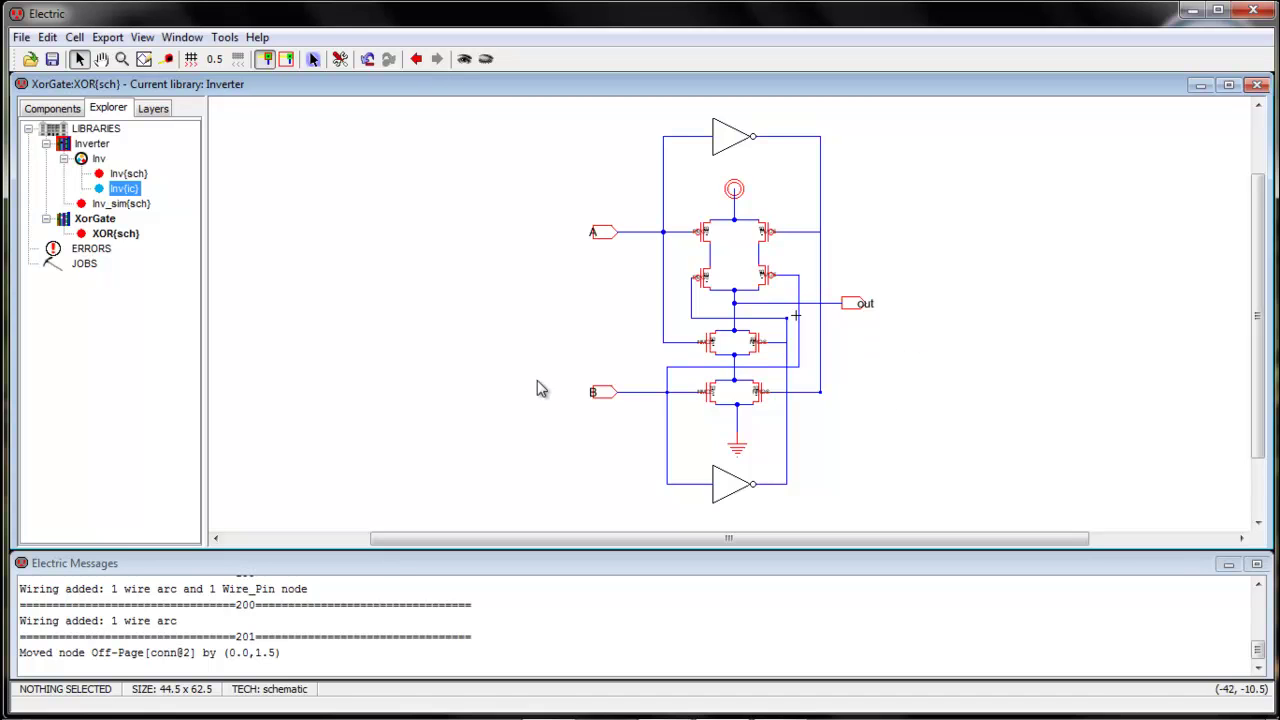
Step: Run the hierarchical DRC check on the XOR schematic and dismiss its result message
{"action": "left_click", "coordinate": [226, 40]}
{"action": "mouse_move", "coordinate": [250, 59]}
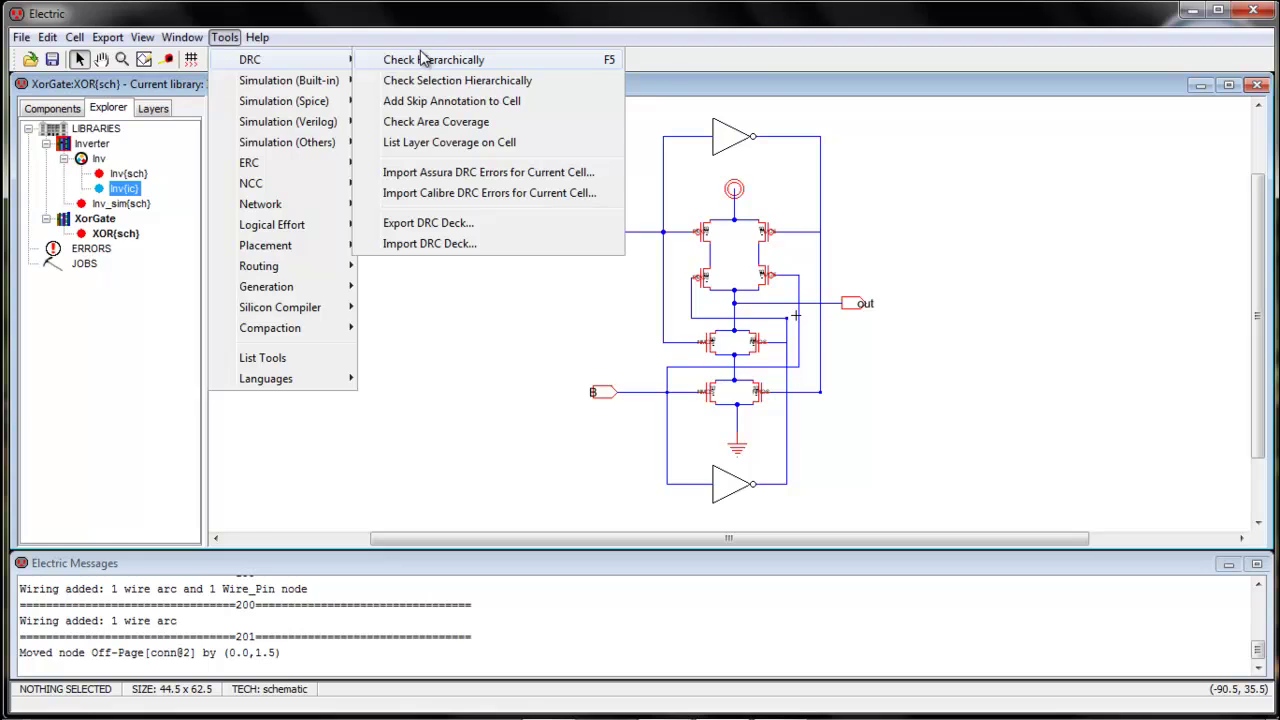
{"action": "left_click", "coordinate": [422, 59]}
{"action": "left_click", "coordinate": [641, 389]}
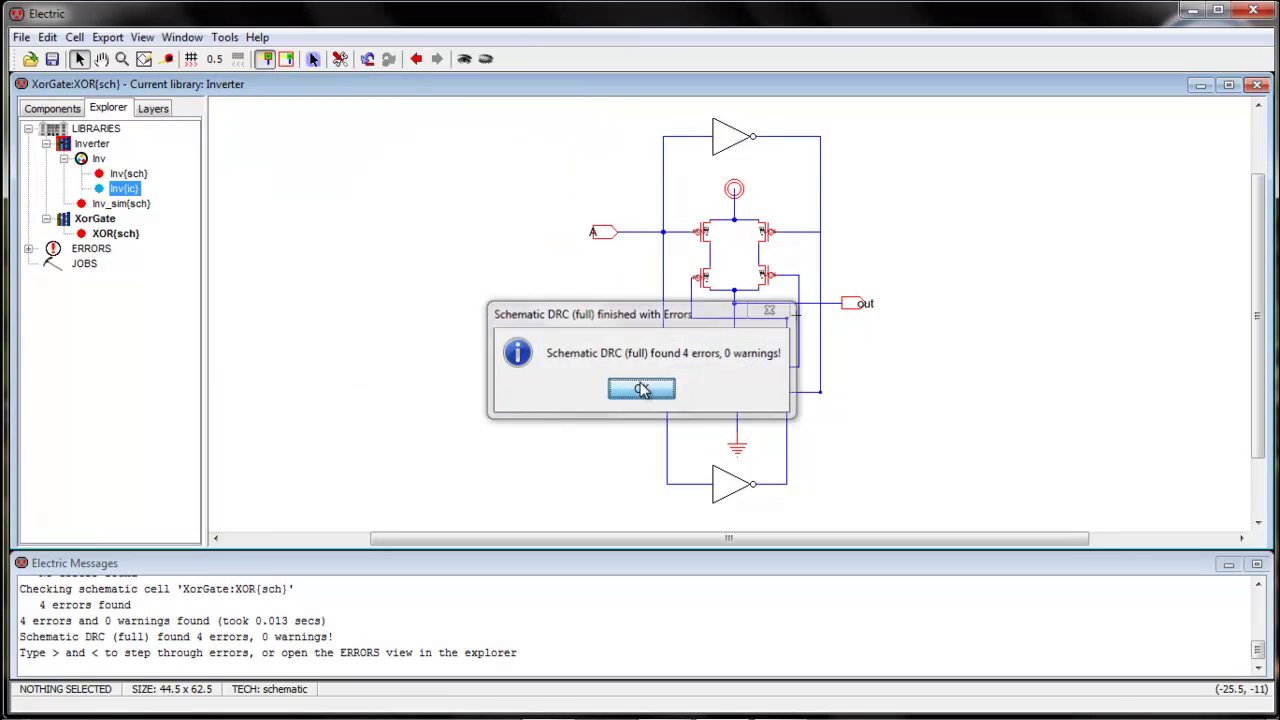
Step: Step backward through the reported DRC errors to examine each one's cause and location
{"action": "key", "text": "less"}
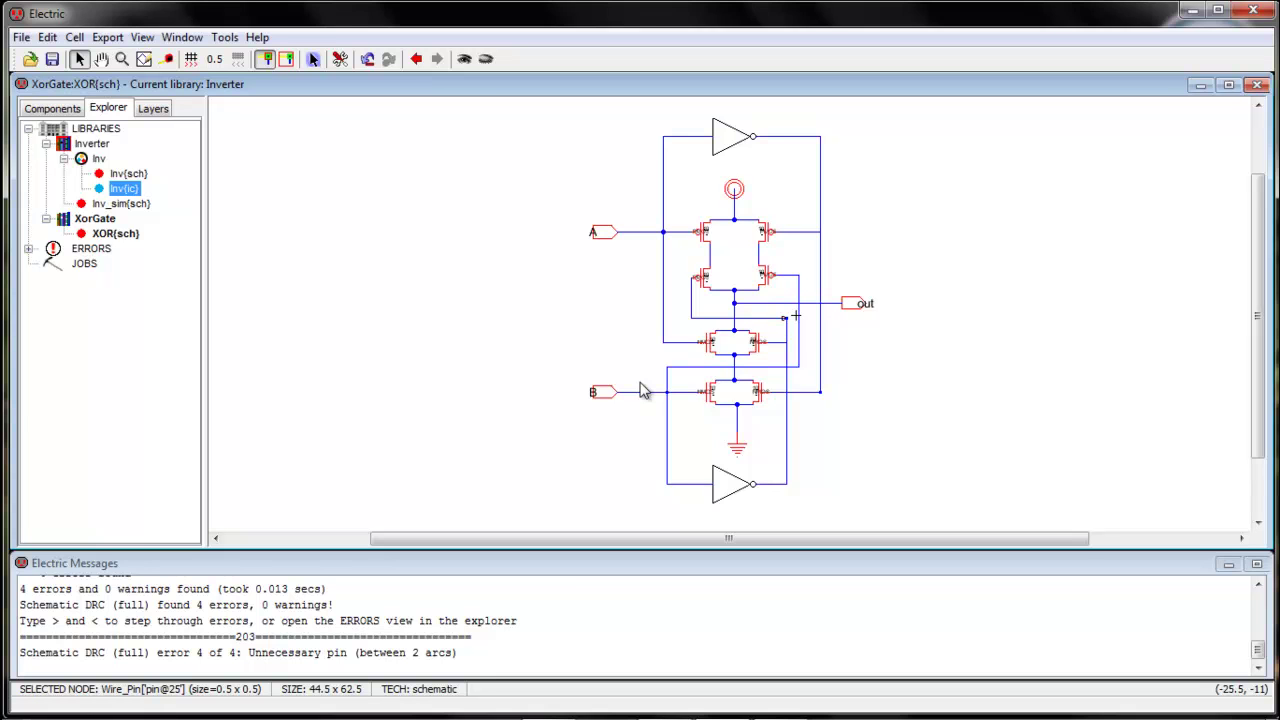
{"action": "key", "text": "less"}
{"action": "key", "text": "less"}
{"action": "key", "text": "less"}
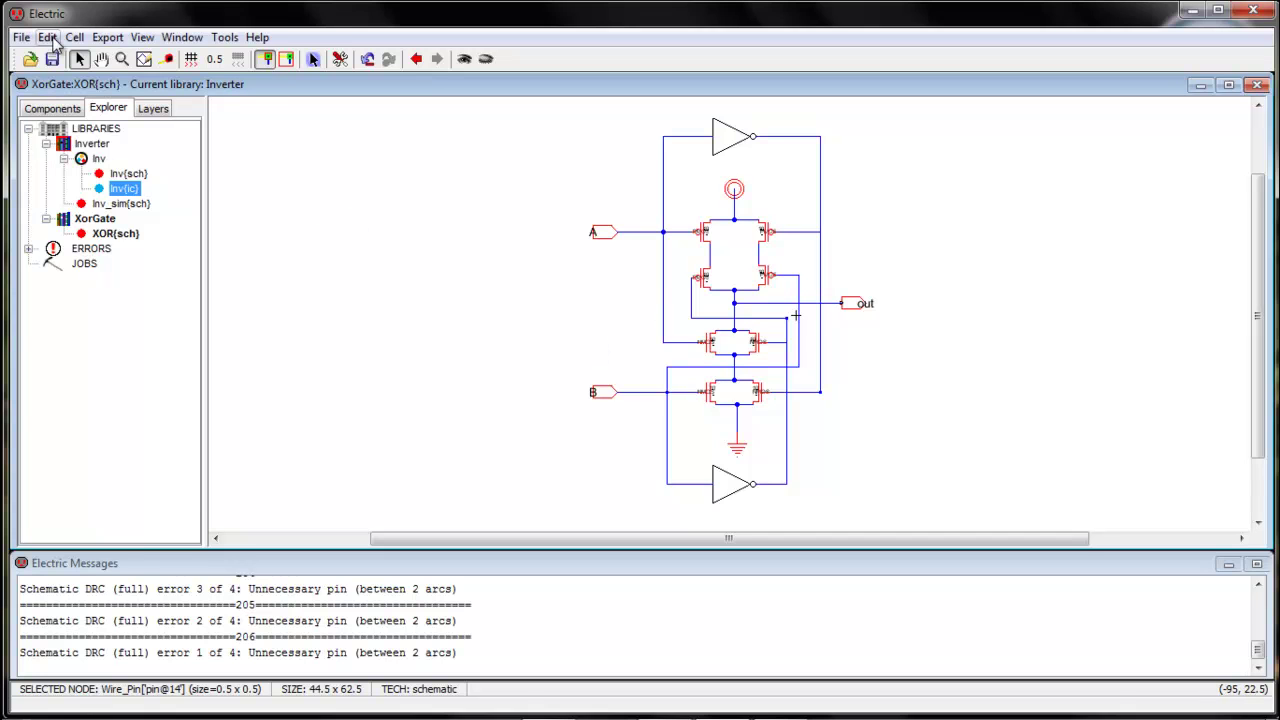
Step: Clean up the unnecessary pins everywhere and rerun the hierarchical DRC check on the XOR schematic
{"action": "left_click", "coordinate": [52, 39]}
{"action": "mouse_move", "coordinate": [130, 492]}
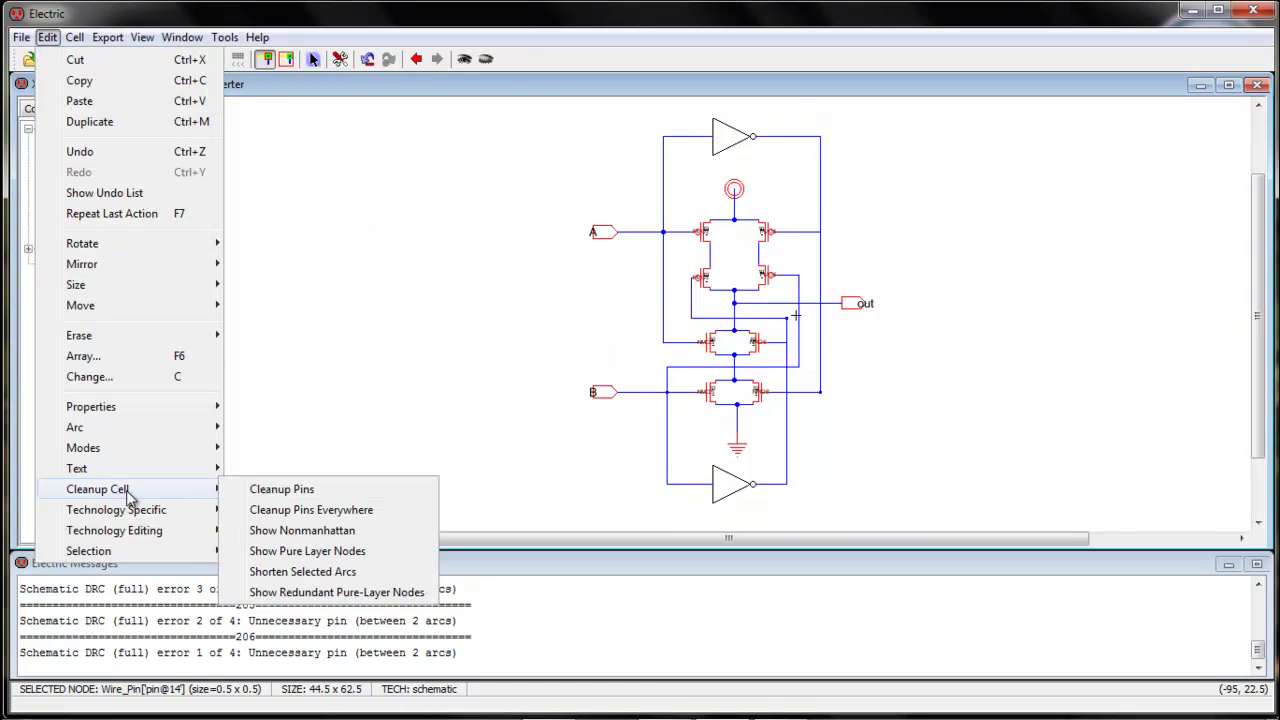
{"action": "left_click", "coordinate": [285, 511]}
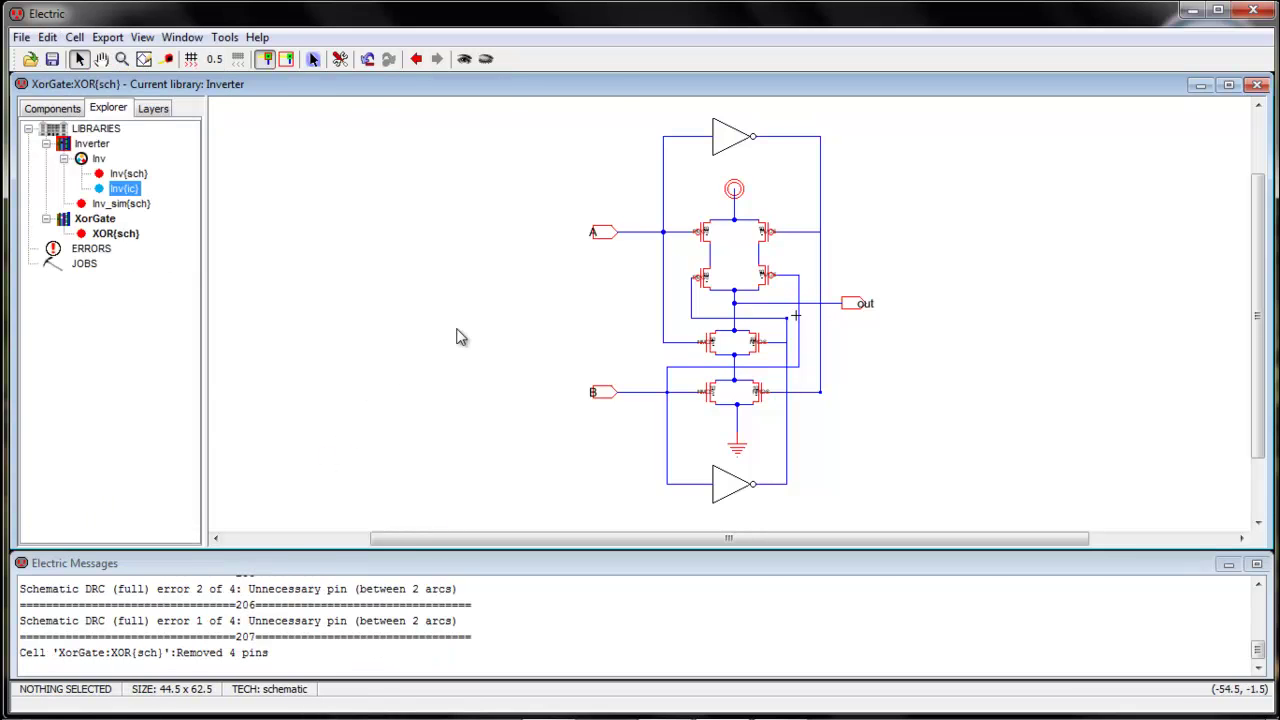
{"action": "left_click", "coordinate": [226, 40]}
{"action": "mouse_move", "coordinate": [236, 59]}
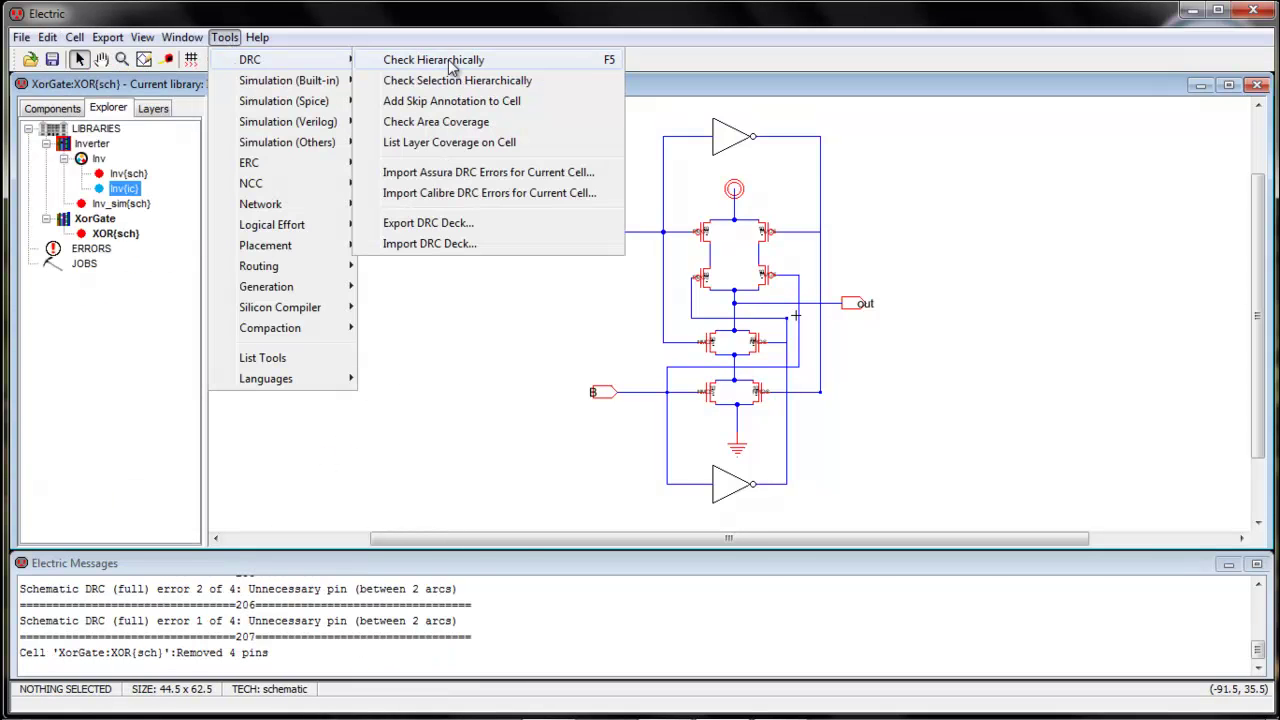
{"action": "left_click", "coordinate": [402, 60]}
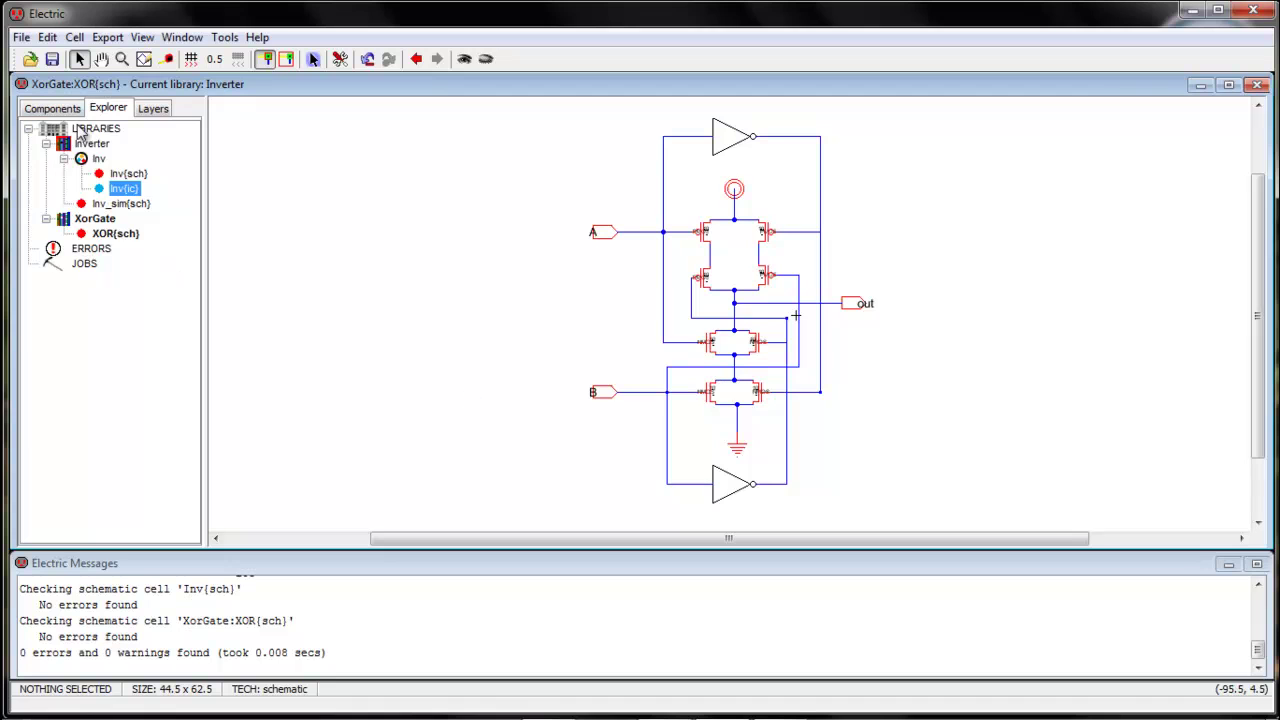
Step: Place a SPICE code text in the empty area to the left of the XOR schematic
{"action": "left_click", "coordinate": [56, 110]}
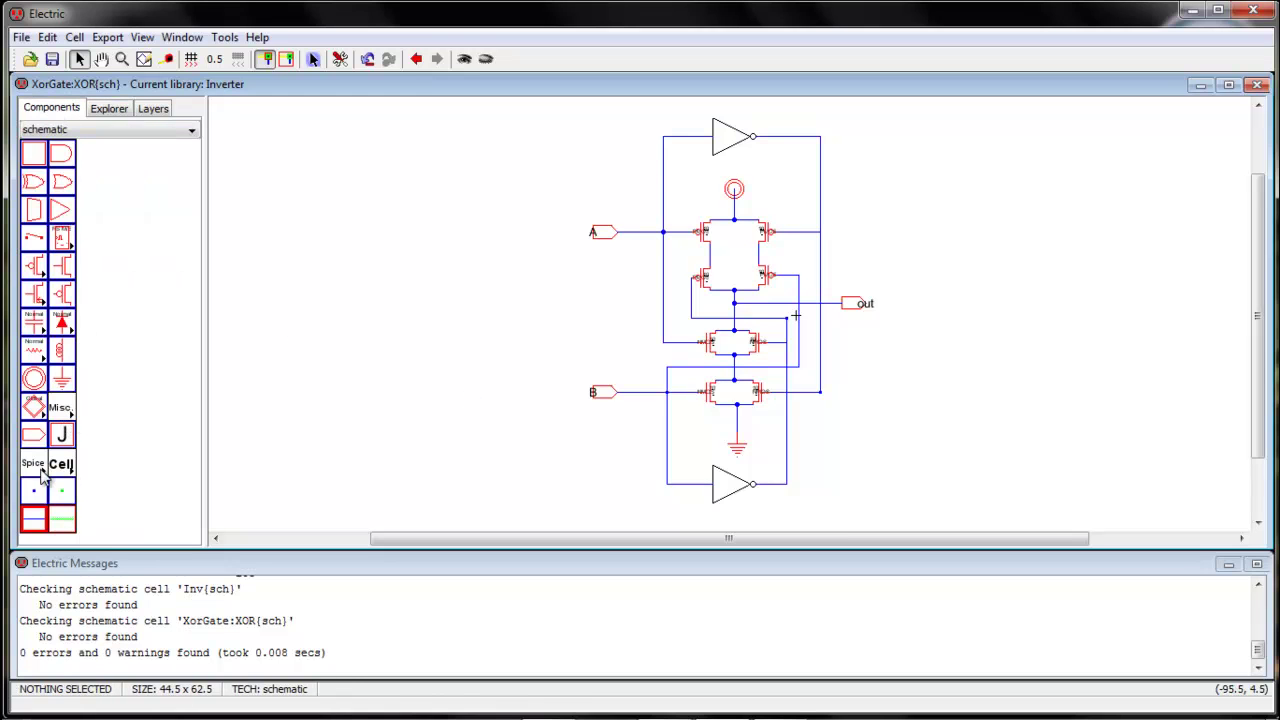
{"action": "left_click", "coordinate": [40, 472]}
{"action": "left_click", "coordinate": [135, 450]}
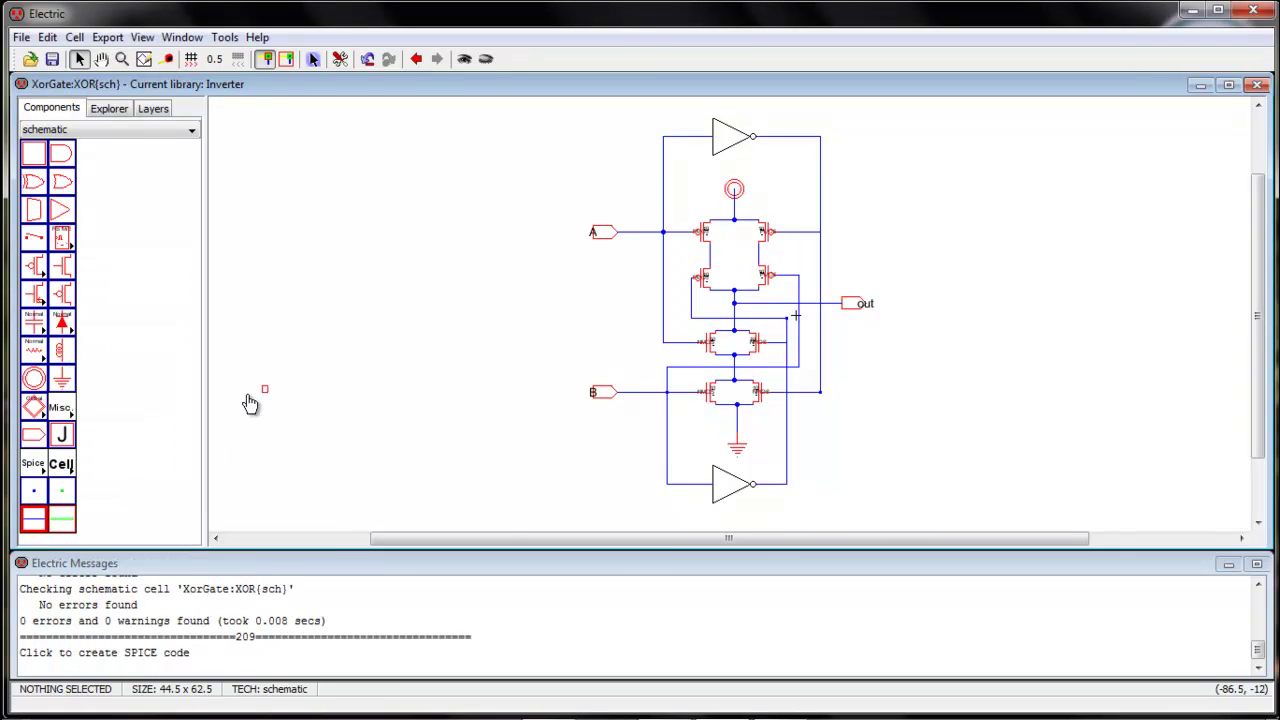
{"action": "left_click", "coordinate": [403, 312]}
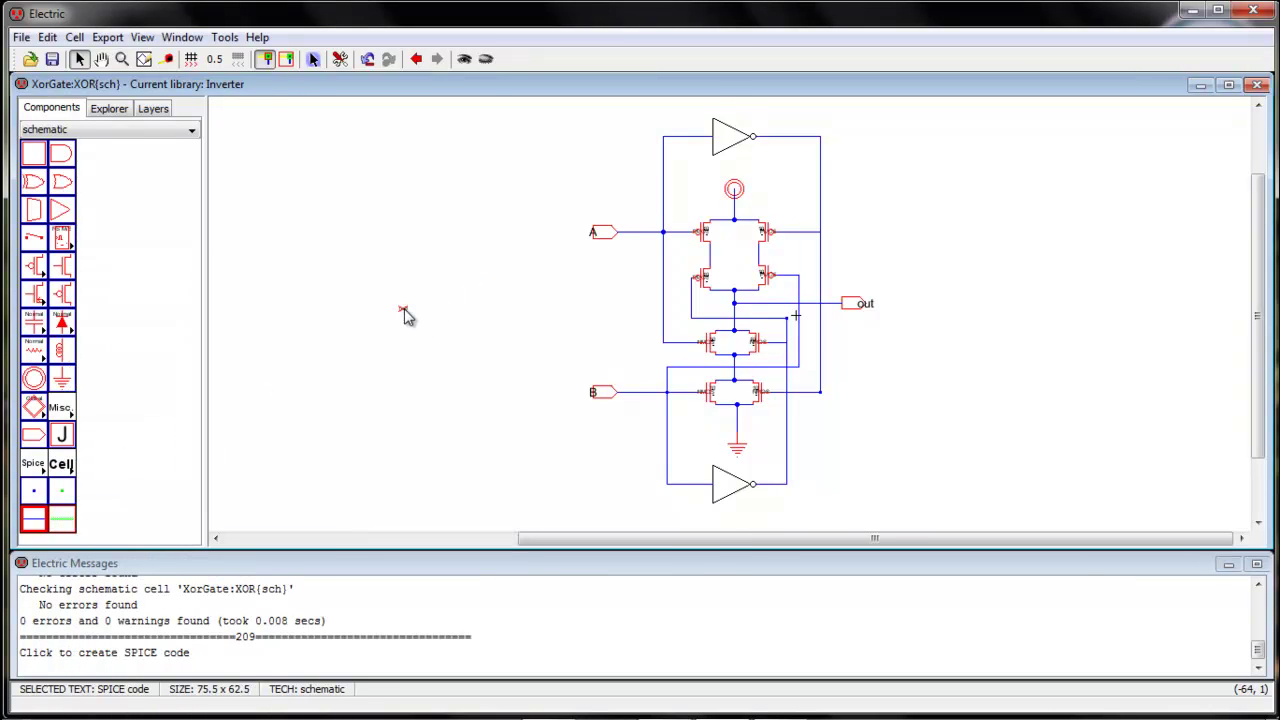
Step: Make the SPICE code multi-line and replace its placeholder text with the supply line vdd vdd 0 DC 5
{"action": "double_click", "coordinate": [403, 312]}
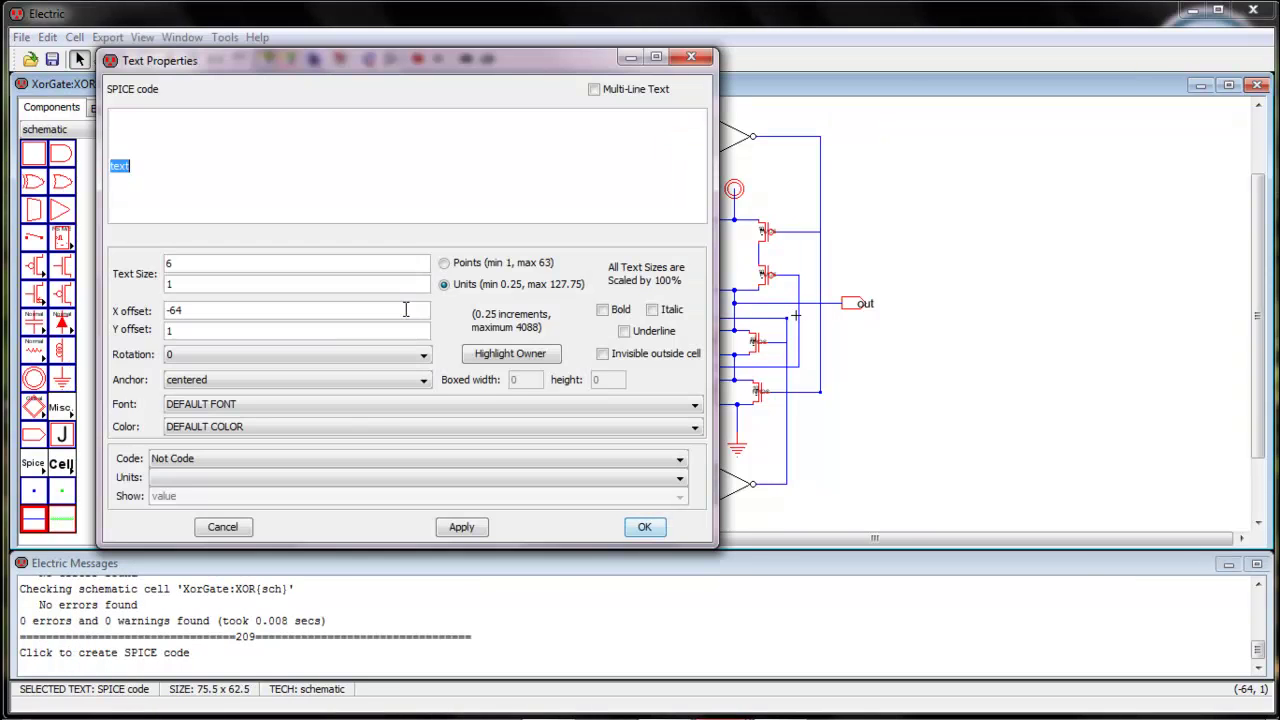
{"action": "left_click", "coordinate": [603, 94]}
{"action": "double_click", "coordinate": [325, 119]}
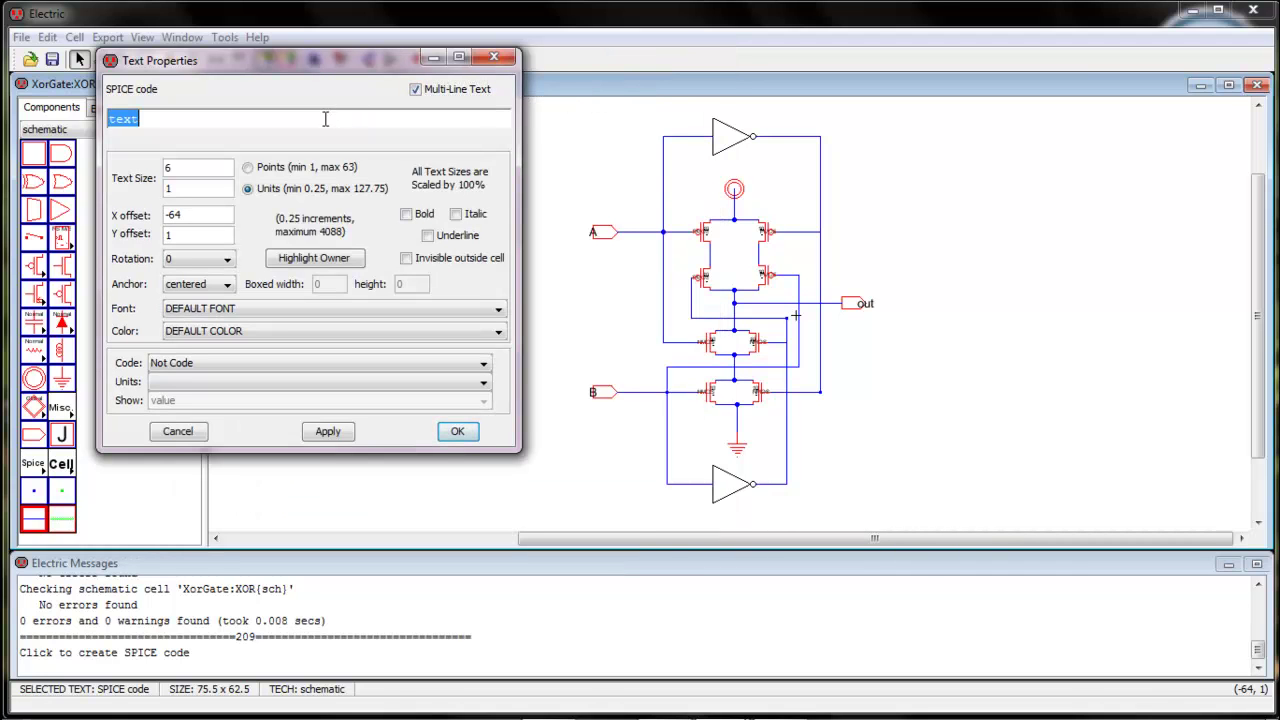
{"action": "type", "text": "vdd vdd 0 DC"}
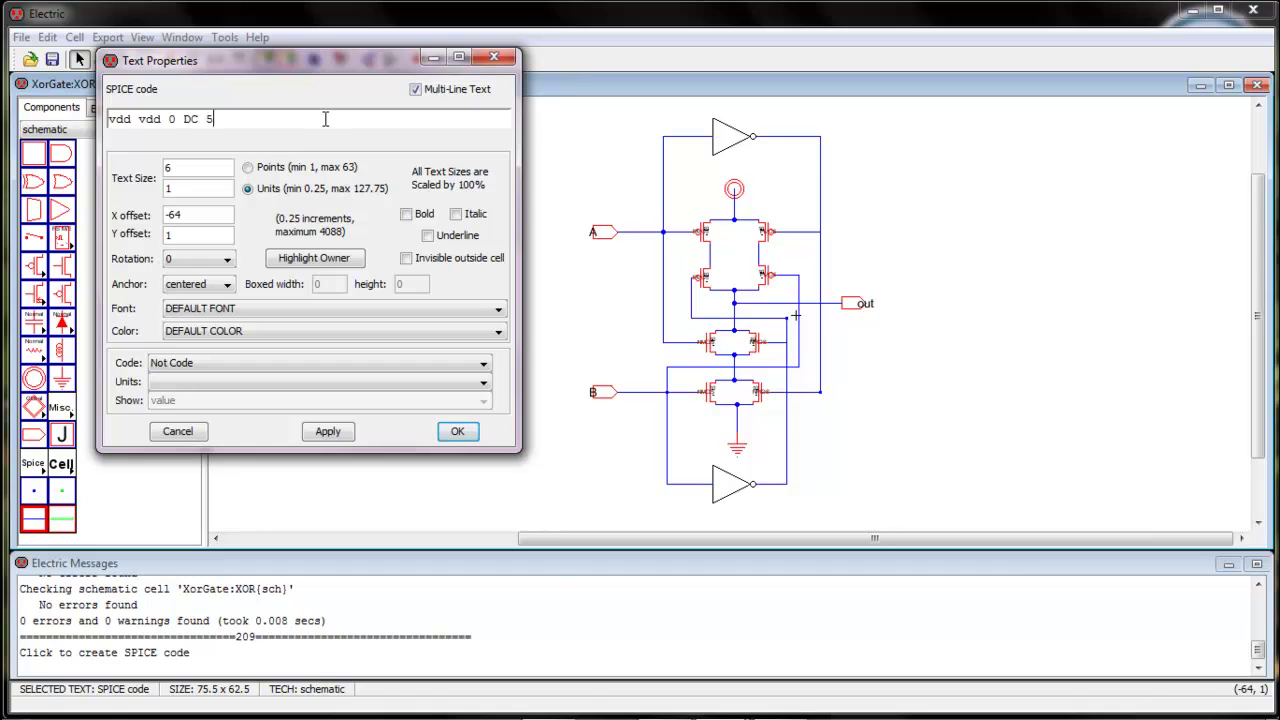
{"action": "type", "text": "5"}
{"action": "key", "text": "Return"}
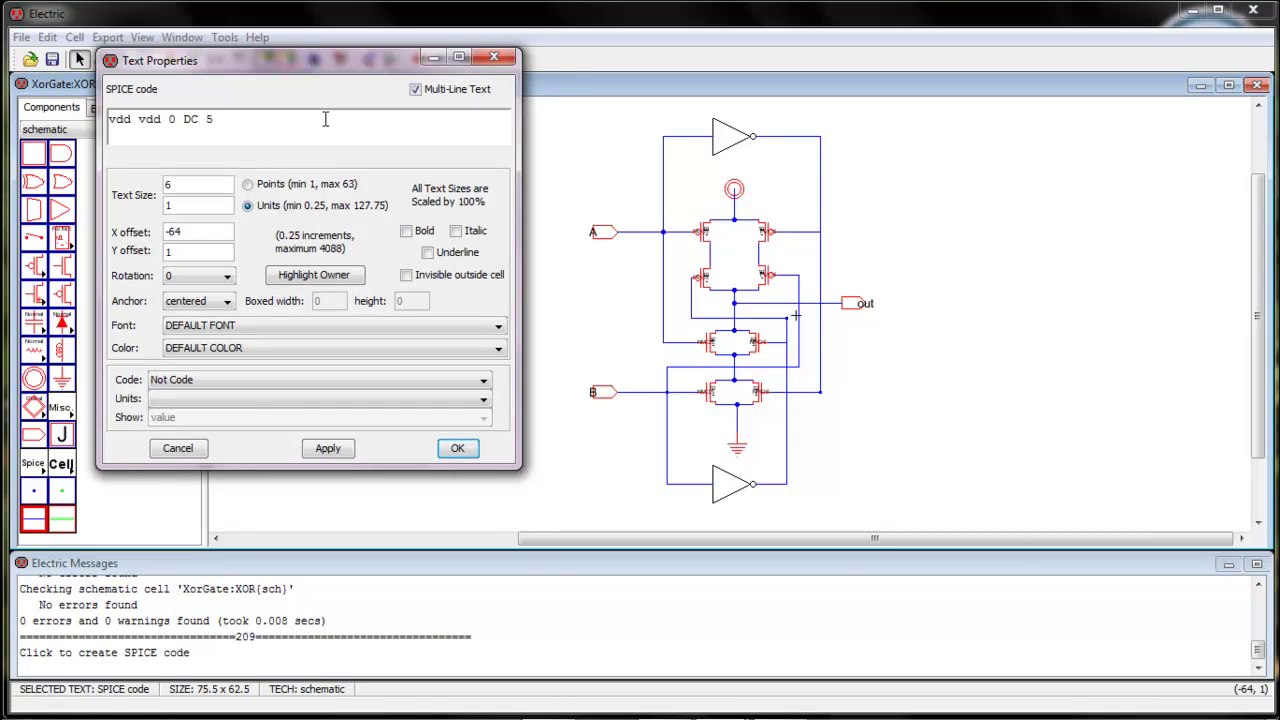
Step: Add the line va A 0 DC pwl 10n 0 20n 5 50n 5 60n 0 90n 0 100n 5 130n 5 140n 0 170n 0 180n 5
{"action": "type", "text": "va A 0 DC pwl 1"}
{"action": "type", "text": "0n 0 20n 5 50n 5 6"}
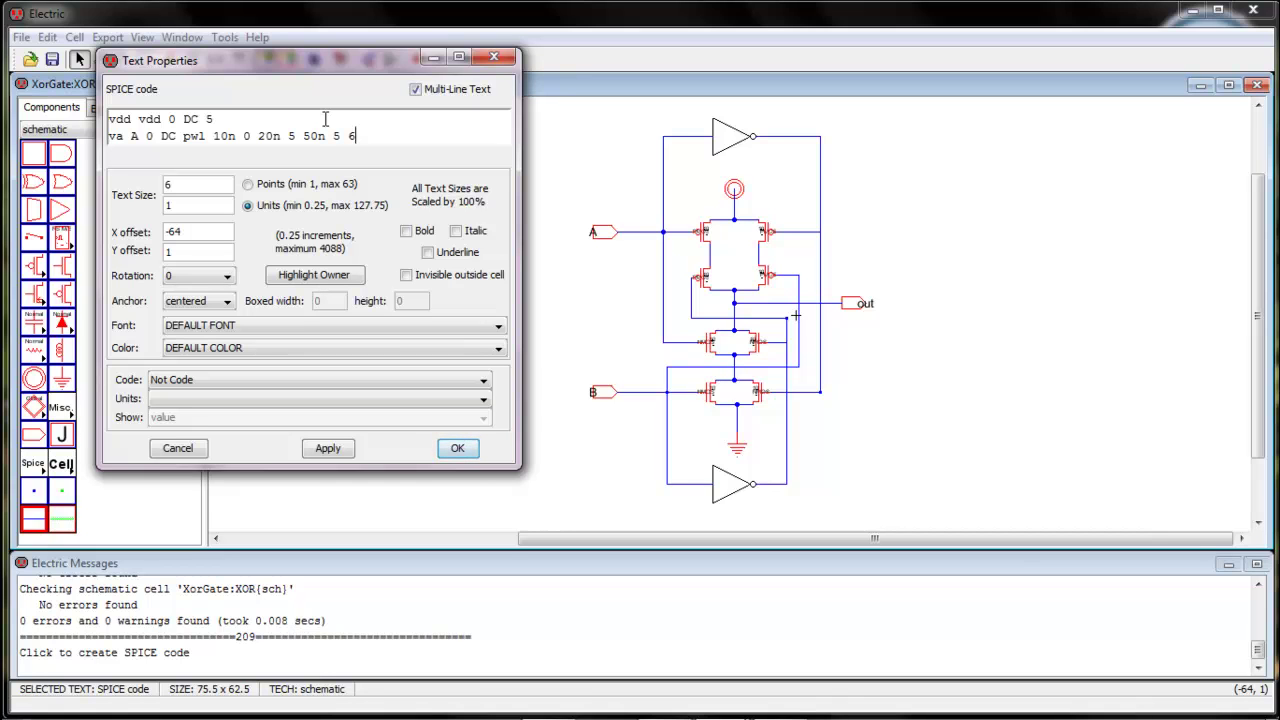
{"action": "type", "text": "0 90n 0 100n 5 130"}
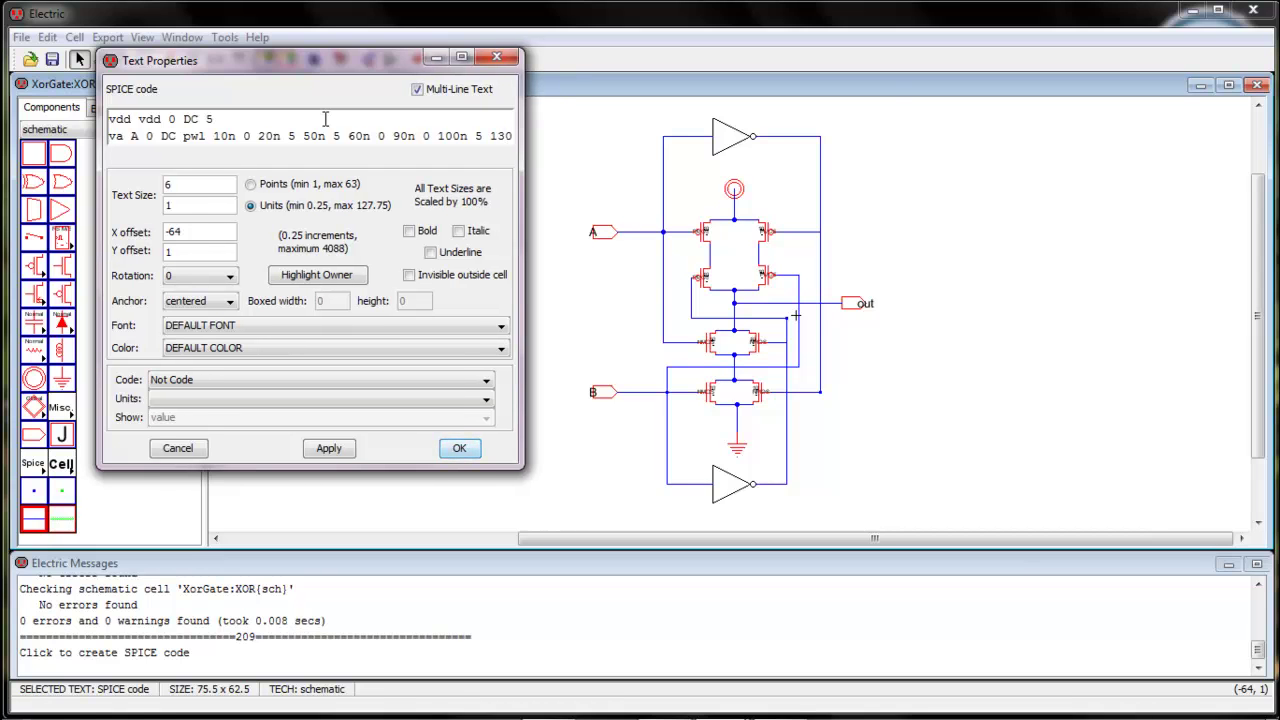
{"action": "type", "text": "n 5 "}
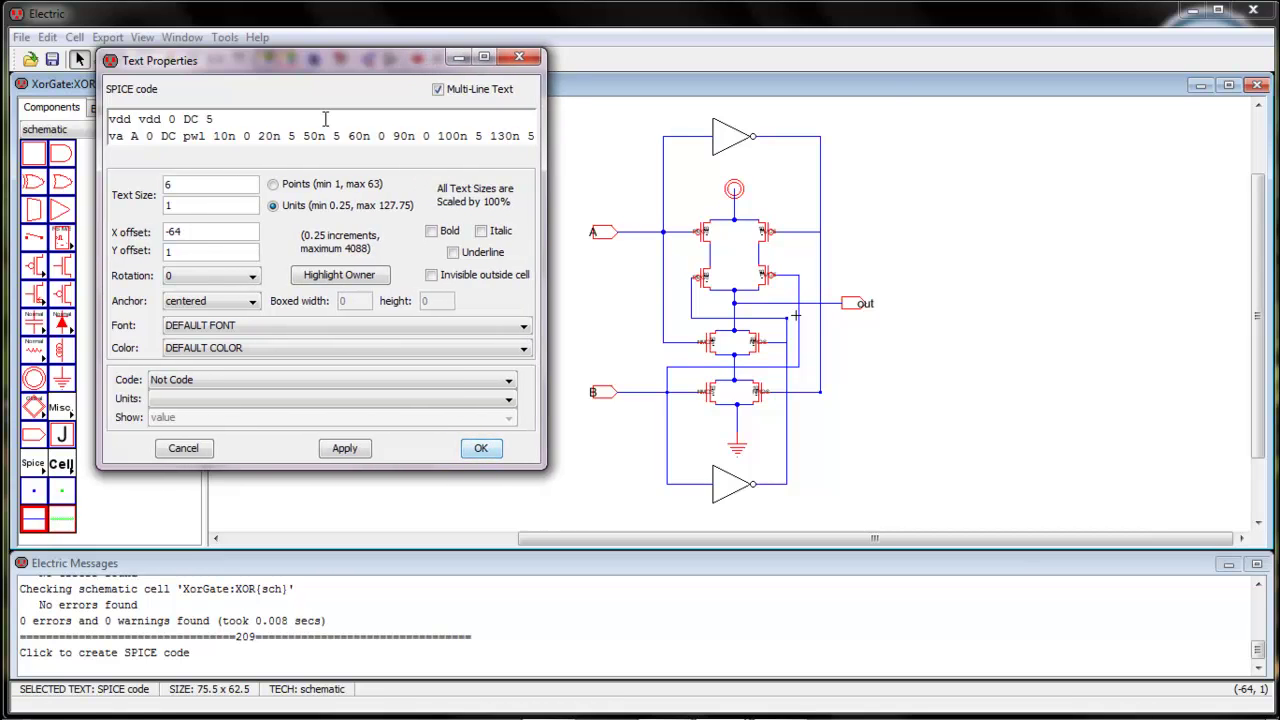
{"action": "type", "text": "140n"}
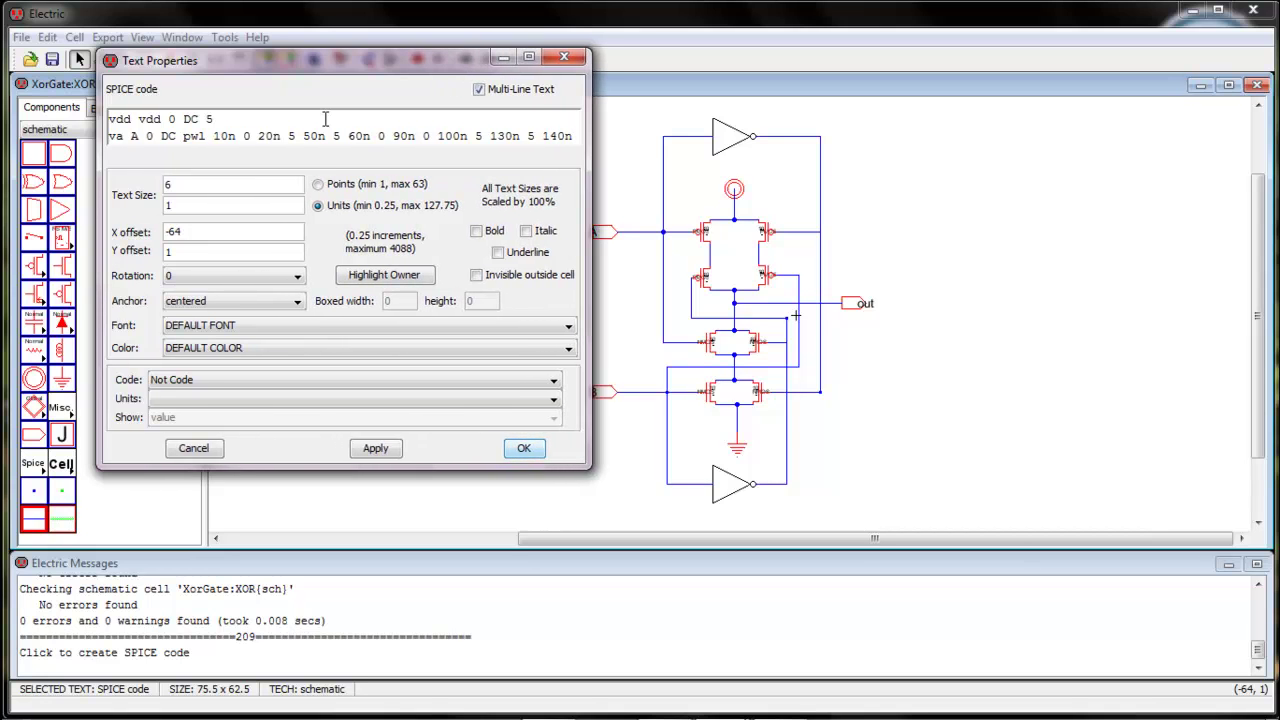
{"action": "type", "text": " 0 1"}
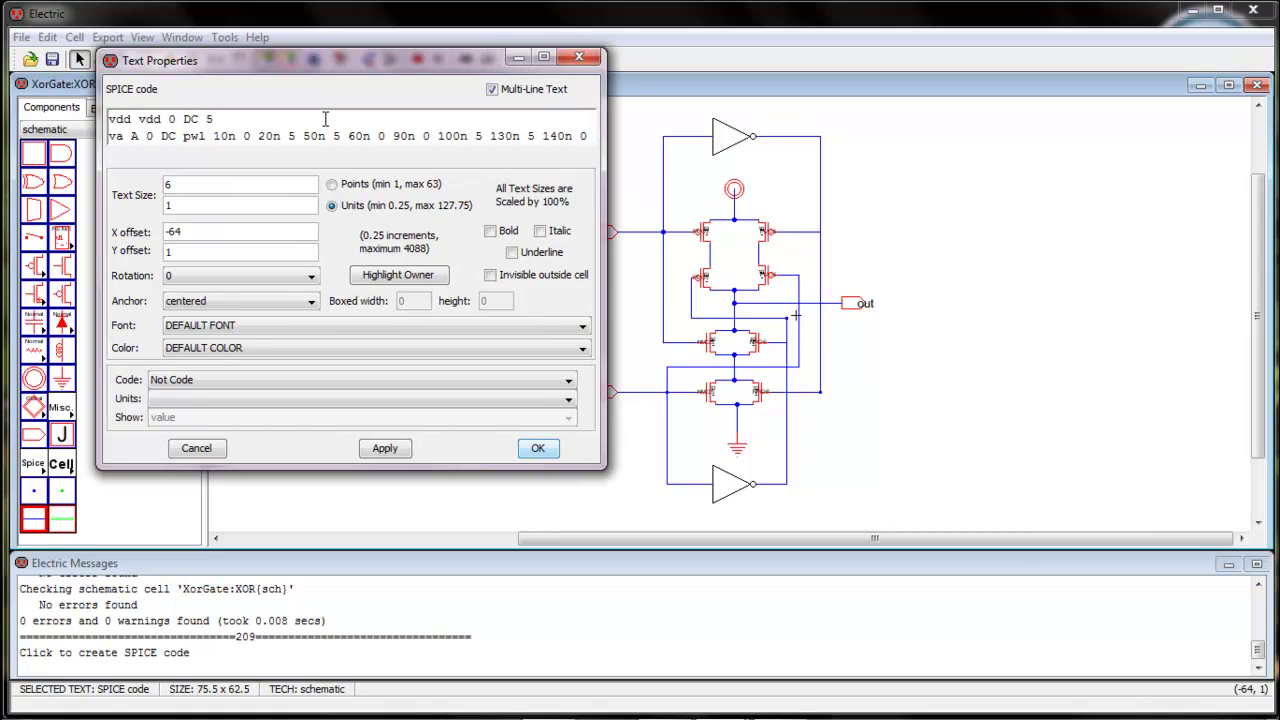
{"action": "type", "text": "70"}
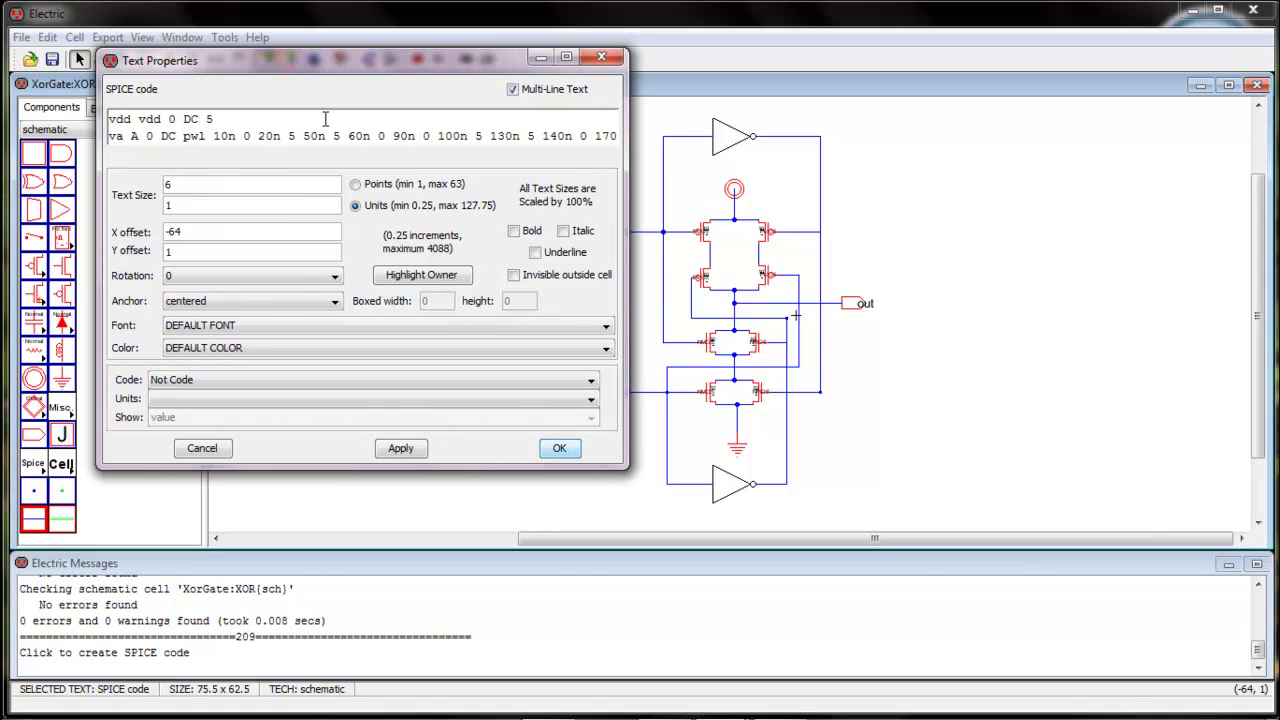
{"action": "type", "text": "n 0 "}
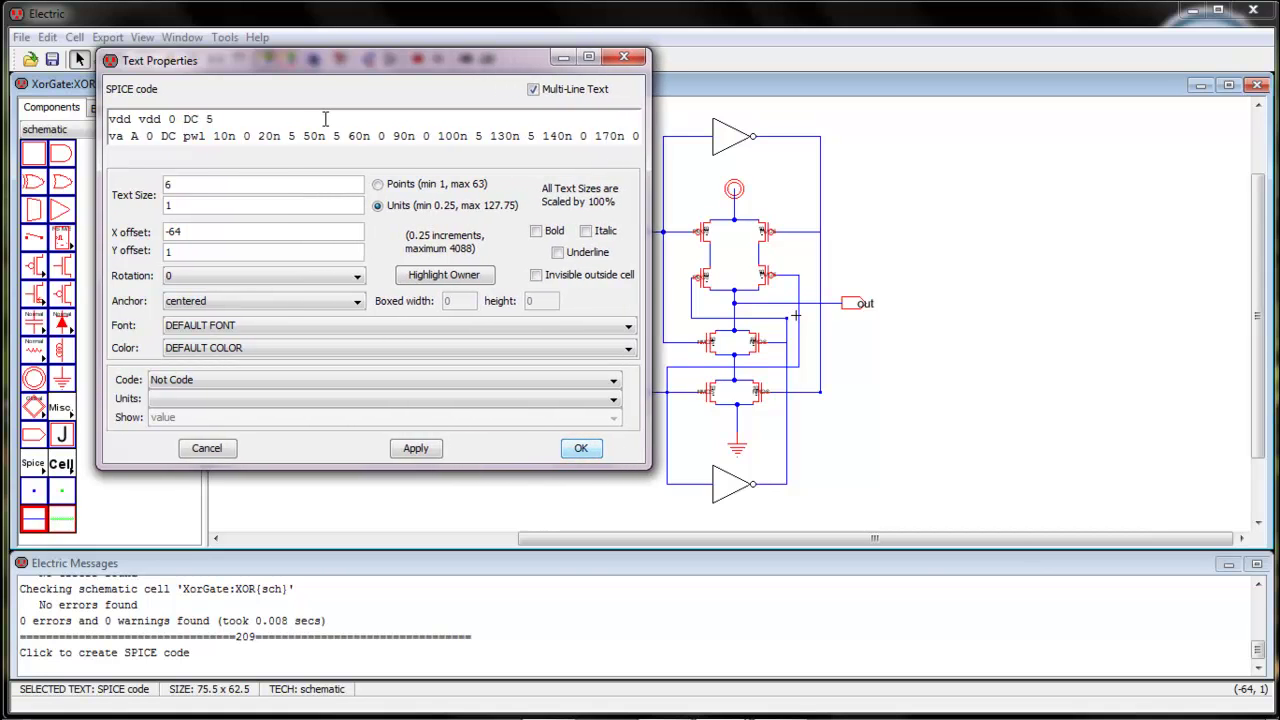
{"action": "type", "text": "18"}
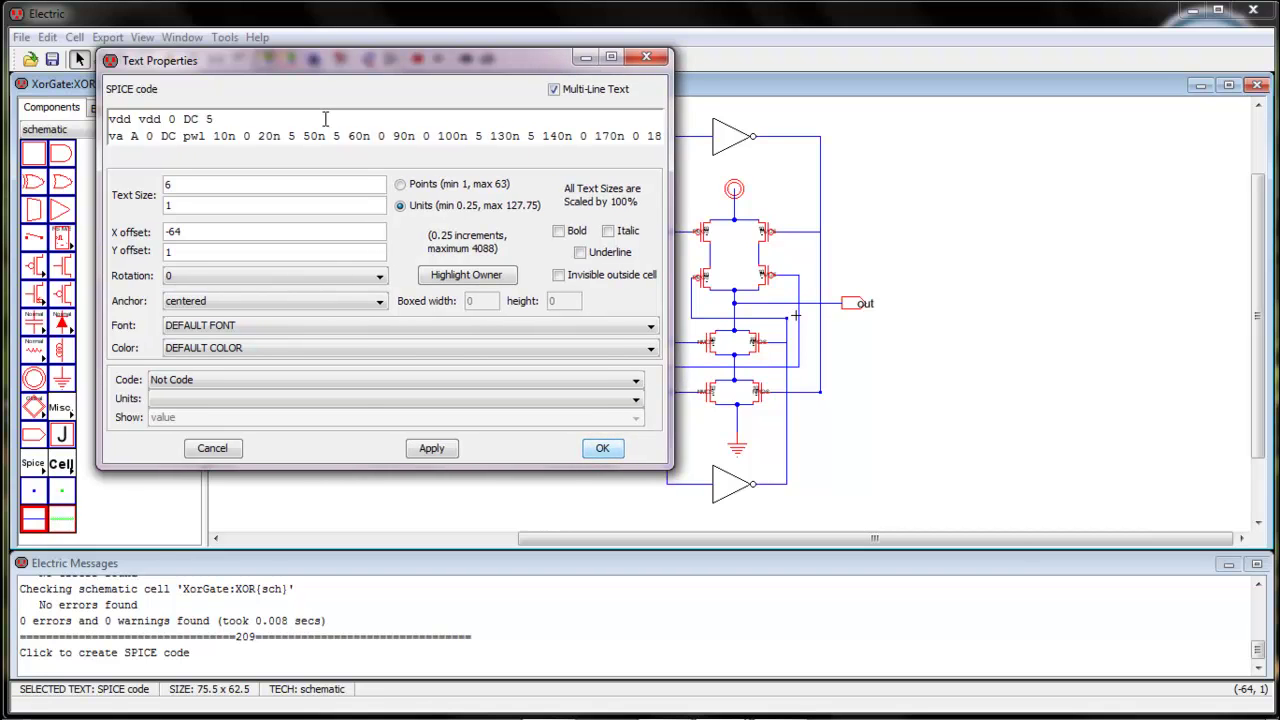
{"action": "type", "text": "0n "}
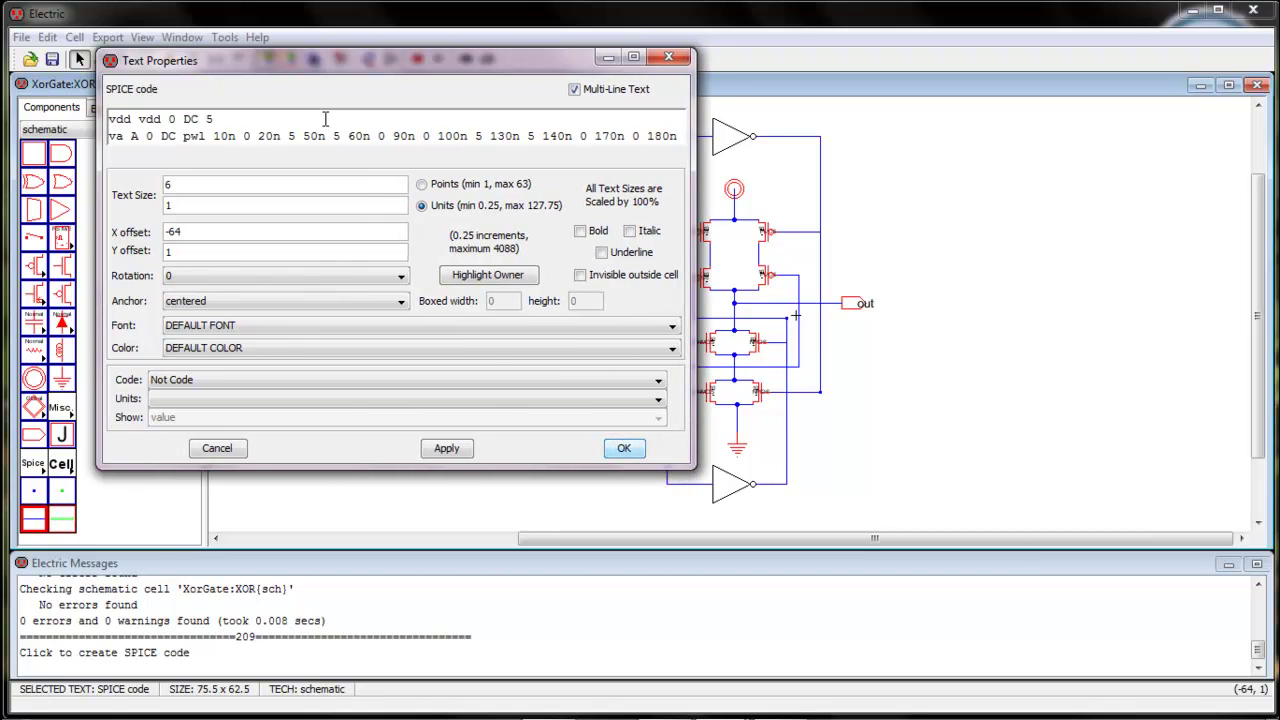
{"action": "type", "text": "5"}
{"action": "key", "text": "Return"}
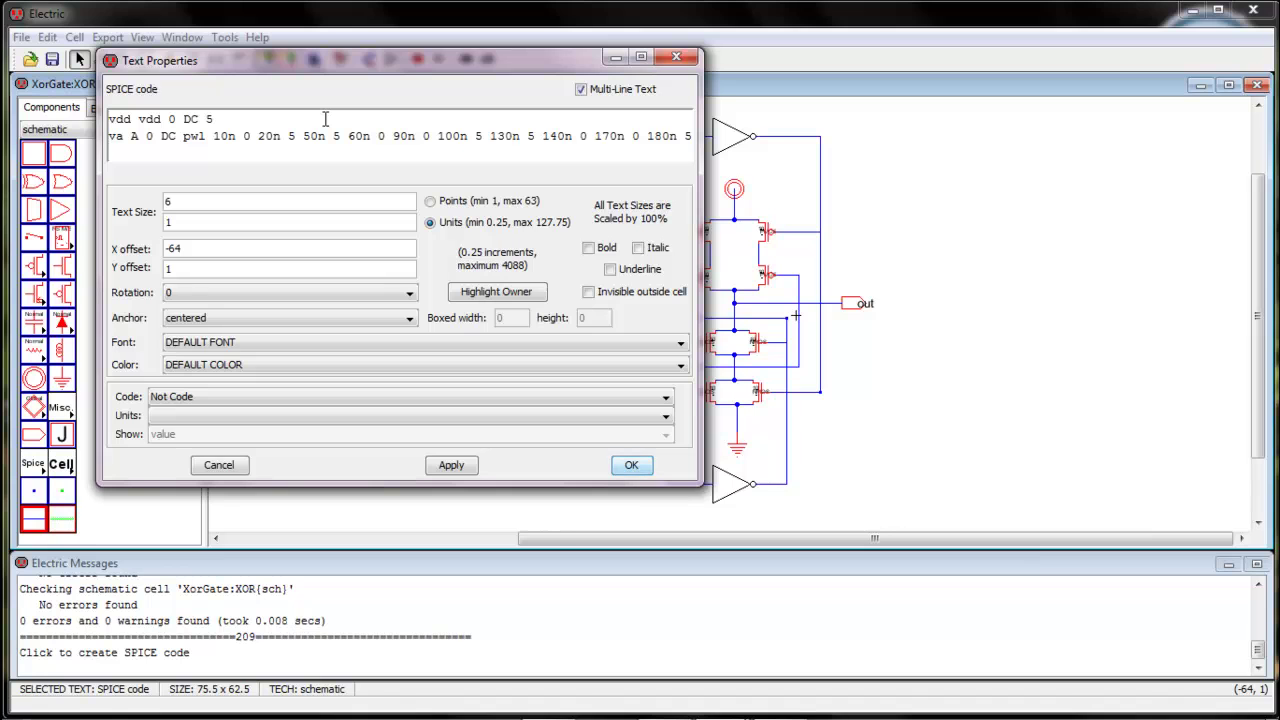
Step: Add the input B source line vb B 0 DC pwl 10n 0 20n 5 100n 5 110n 0
{"action": "type", "text": "vb B 0 DC pwl 10n 0 20n 5"}
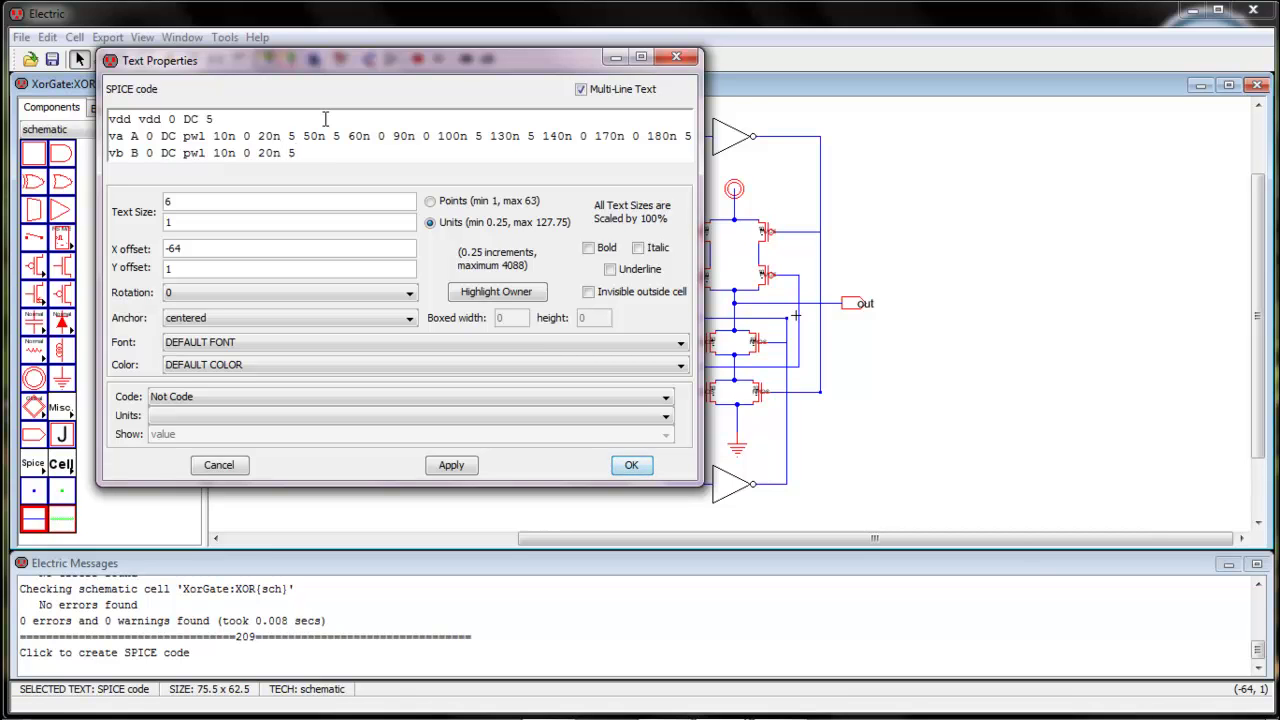
{"action": "type", "text": "100n 5 110n 0"}
{"action": "key", "text": "Return"}
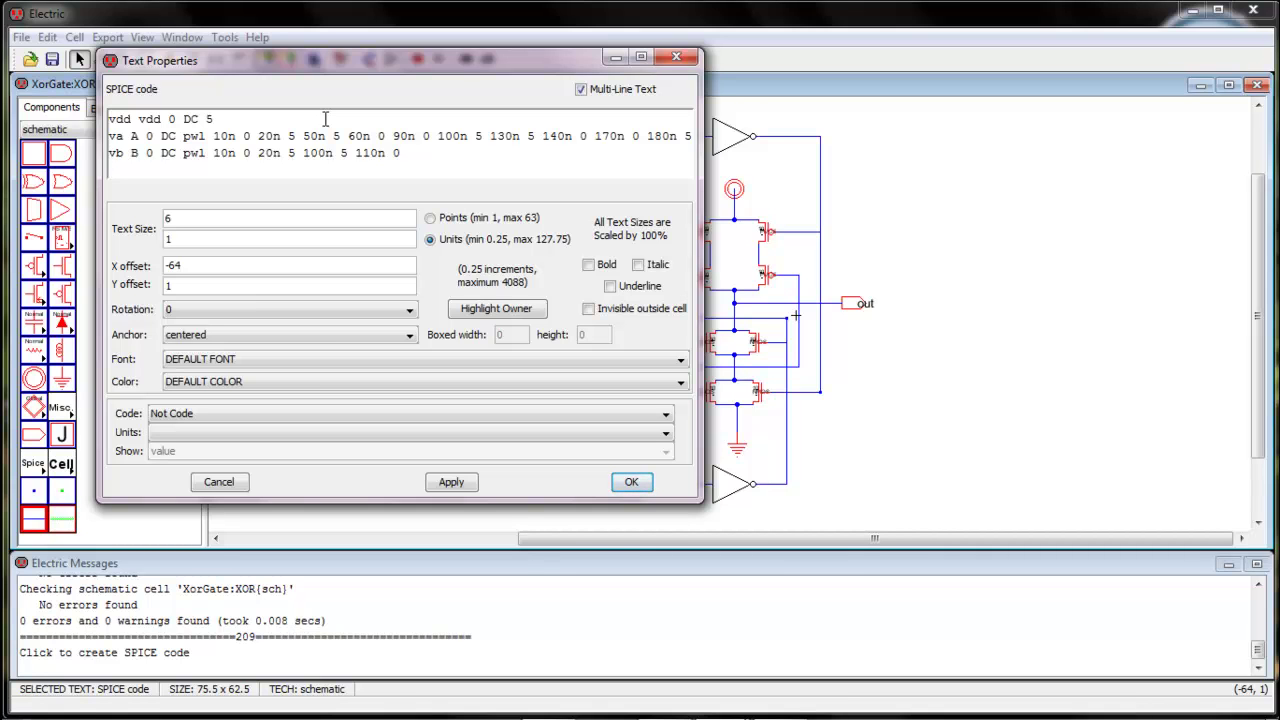
Step: Add the lines .tran 200n and .include C:\electric\C5_models.txt, and apply the SPICE code
{"action": "type", "text": ".tran 200n"}
{"action": "key", "text": "Return"}
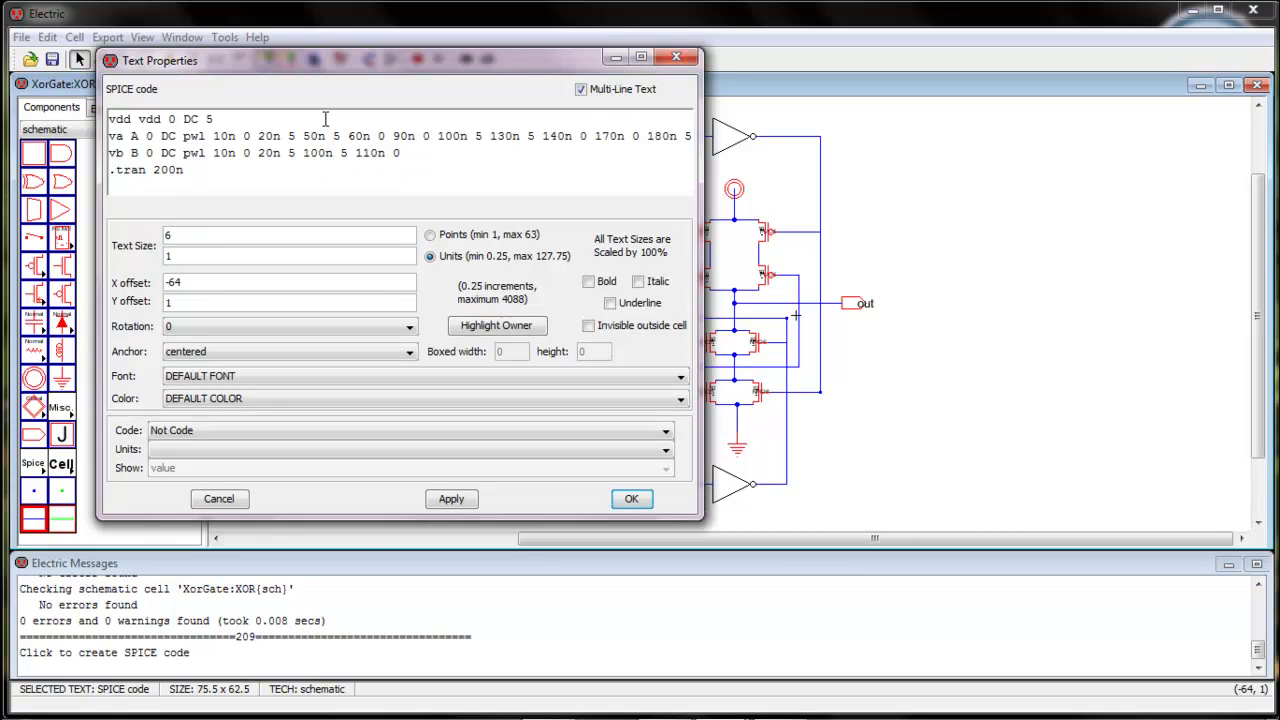
{"action": "type", "text": ".include C:\\electric"}
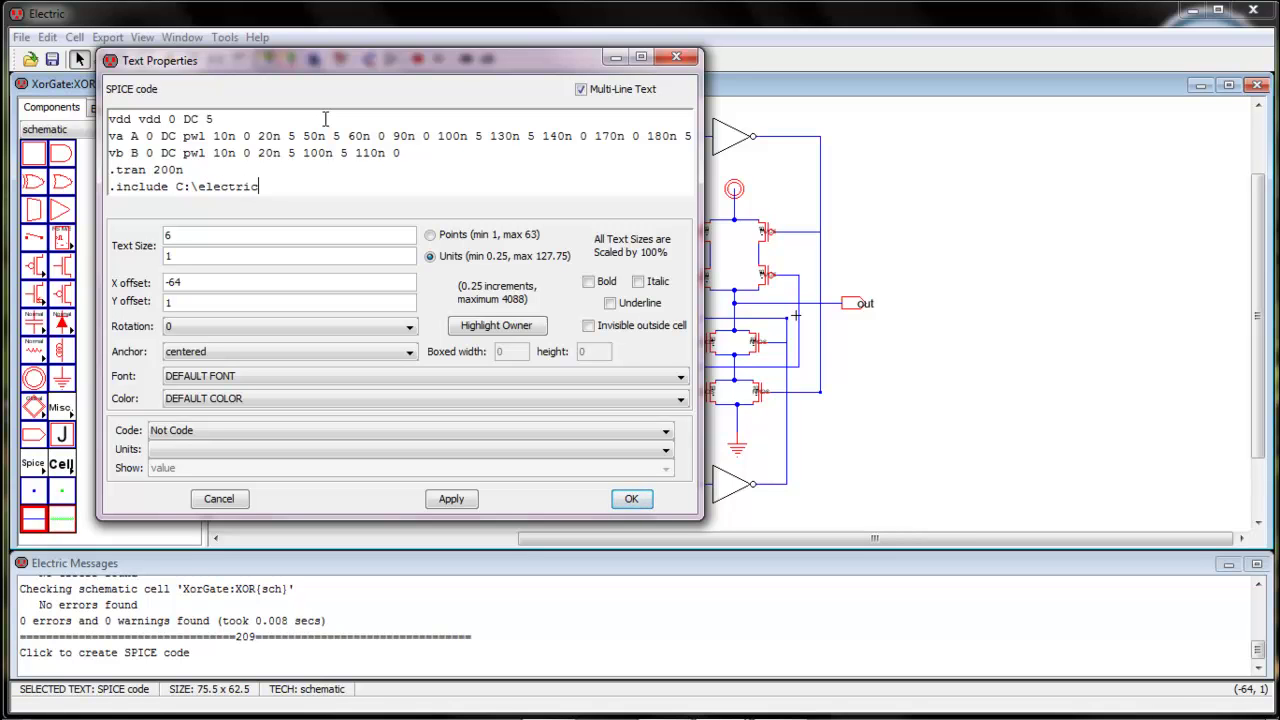
{"action": "type", "text": "\\C5_models.txt"}
{"action": "left_click", "coordinate": [631, 498]}
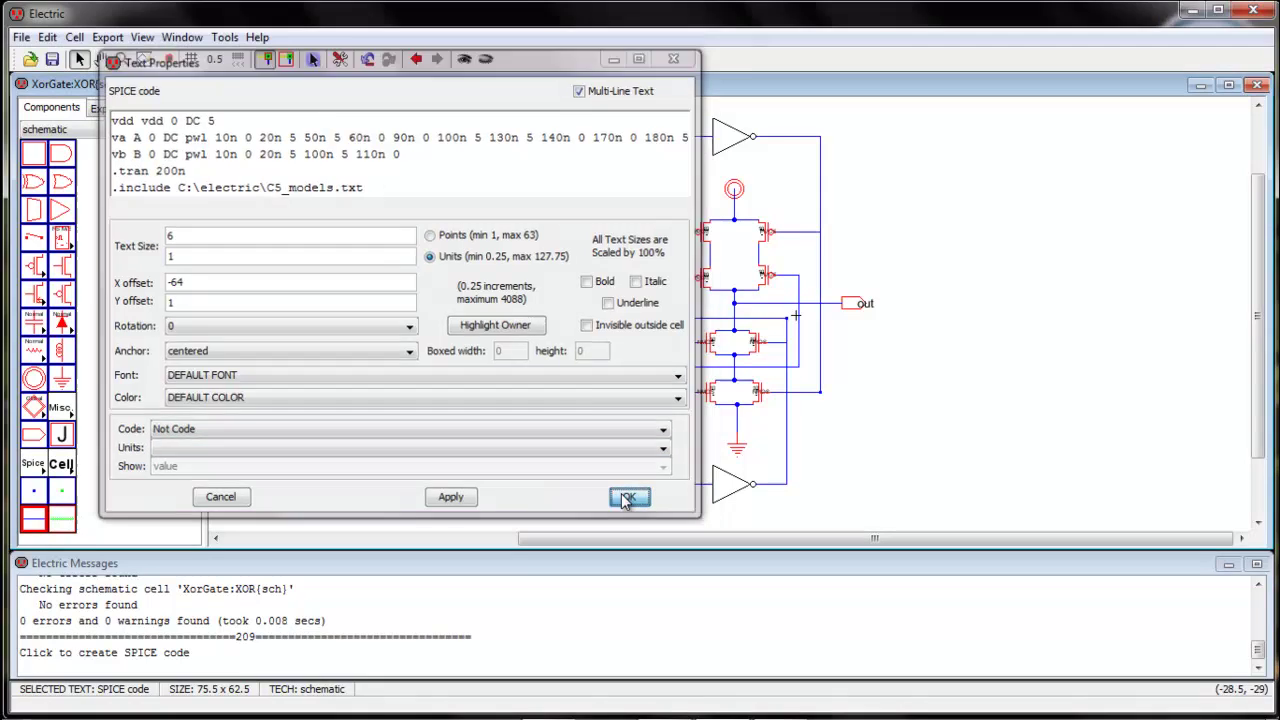
{"action": "left_click", "coordinate": [433, 447]}
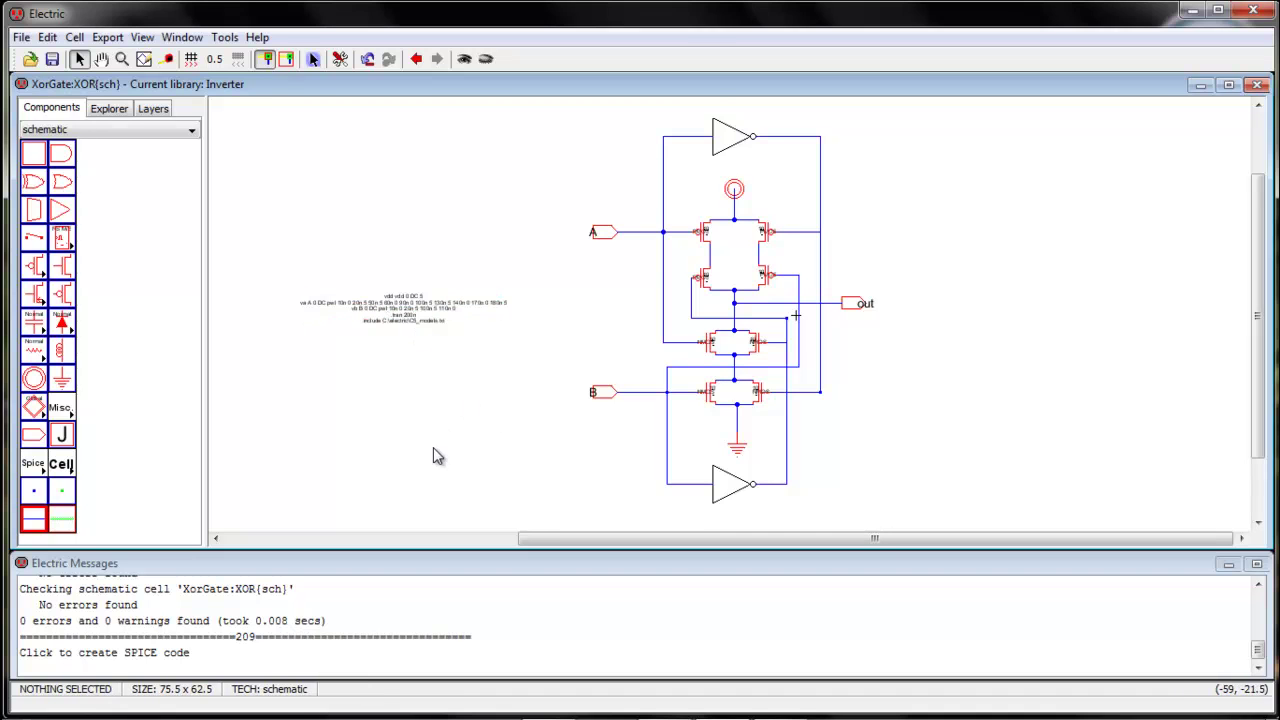
Step: Enlarge the SPICE code text and move it 5.5 units right and 1 unit down beside the schematic
{"action": "left_click", "coordinate": [405, 320]}
{"action": "double_click", "coordinate": [405, 320]}
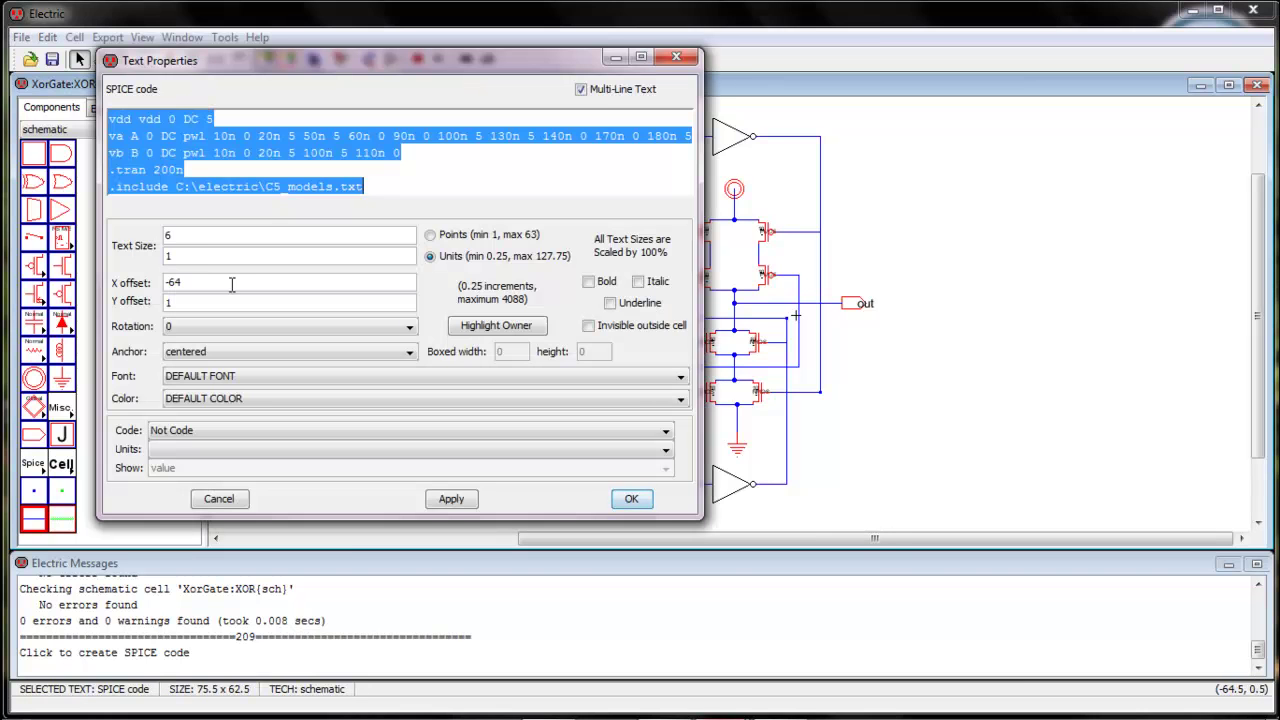
{"action": "left_click", "coordinate": [200, 255]}
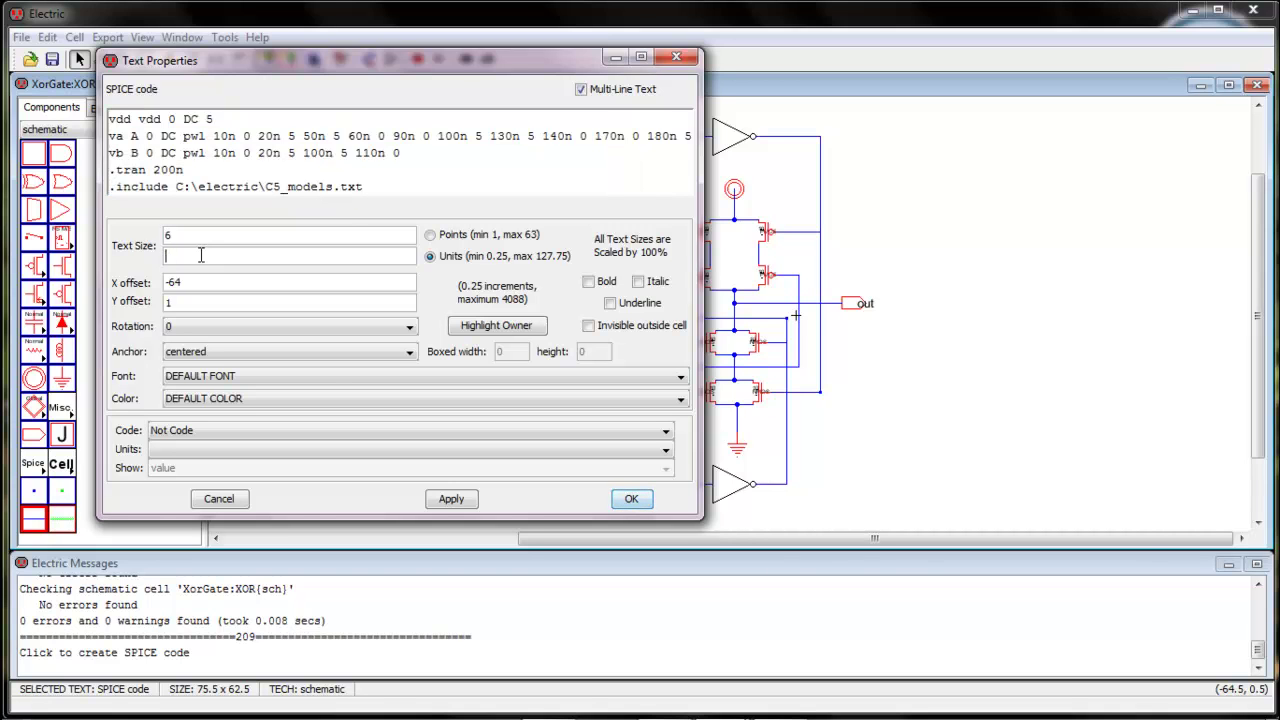
{"action": "left_click", "coordinate": [631, 499]}
{"action": "left_click", "coordinate": [505, 488]}
{"action": "left_click_drag", "start_coordinate": [427, 320], "coordinate": [460, 326]}
{"action": "left_click", "coordinate": [425, 480]}
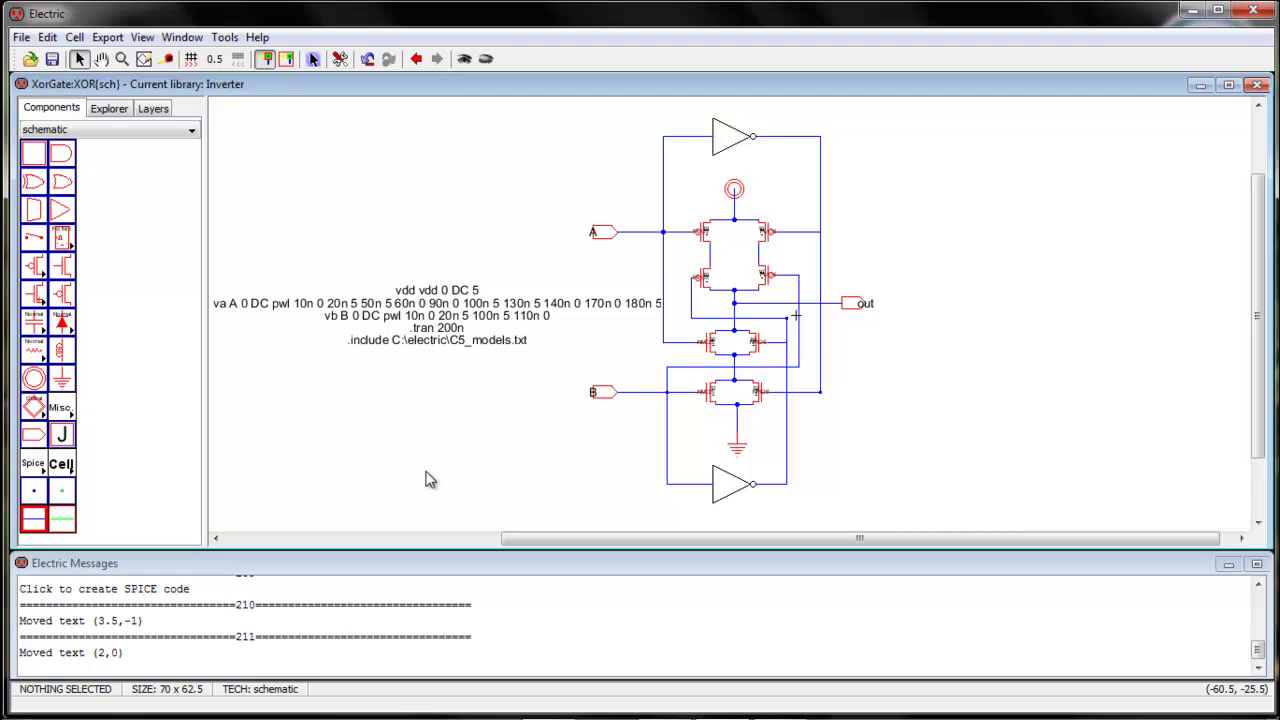
Step: Write the SPICE deck of the XOR schematic and run its simulation in LTspice
{"action": "left_click", "coordinate": [224, 37]}
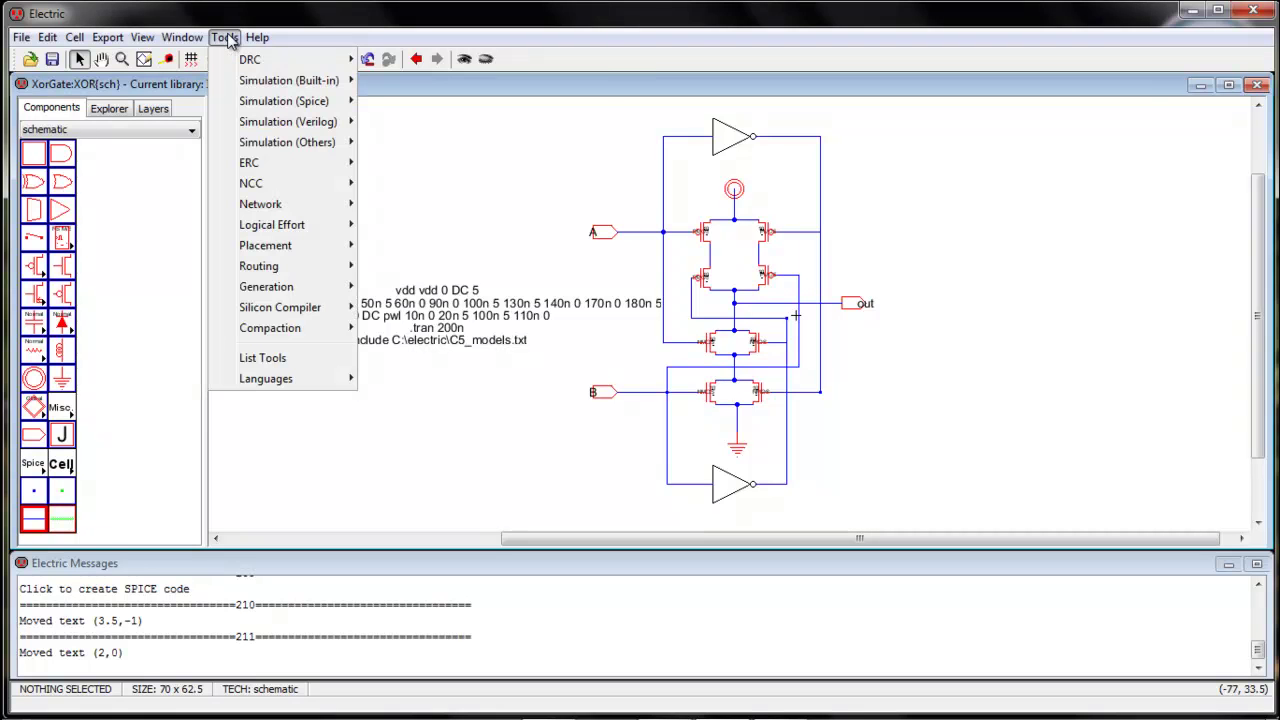
{"action": "mouse_move", "coordinate": [290, 101]}
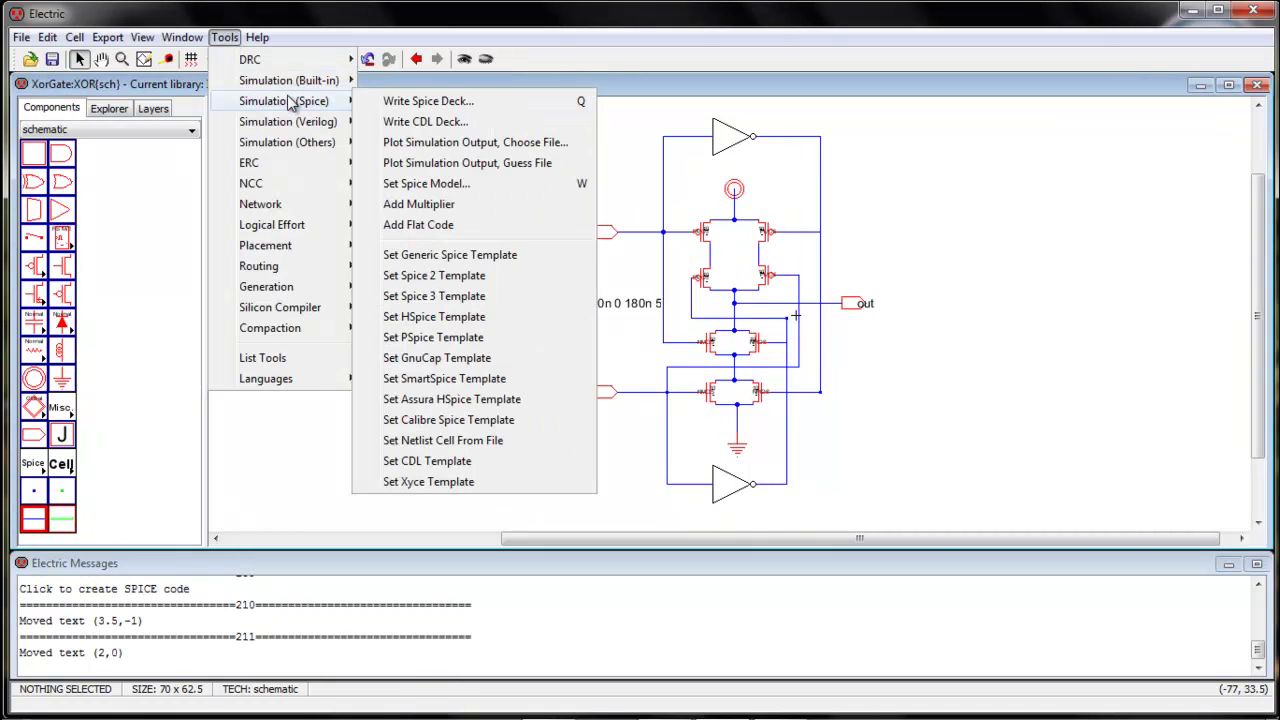
{"action": "left_click", "coordinate": [446, 101]}
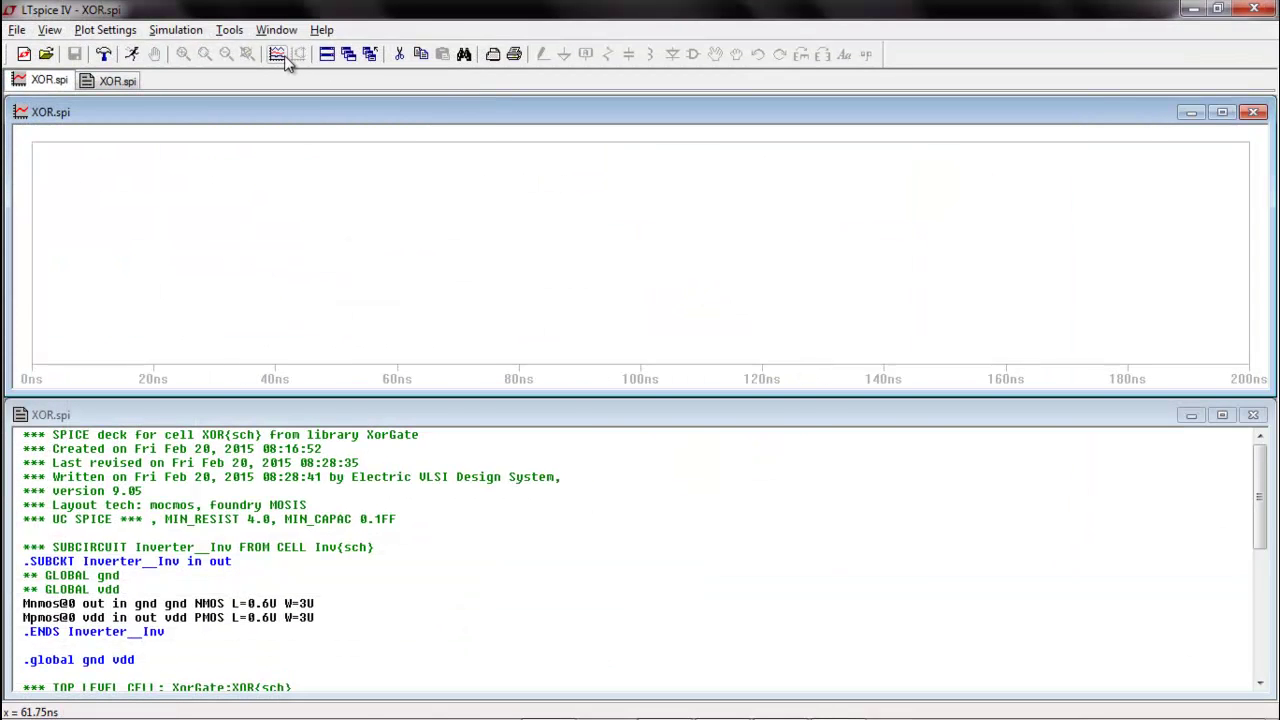
Step: Plot V(a), V(b) and V(out) together and enlarge the waveform window to cover the netlist
{"action": "left_click", "coordinate": [280, 56]}
{"action": "left_click", "coordinate": [512, 332]}
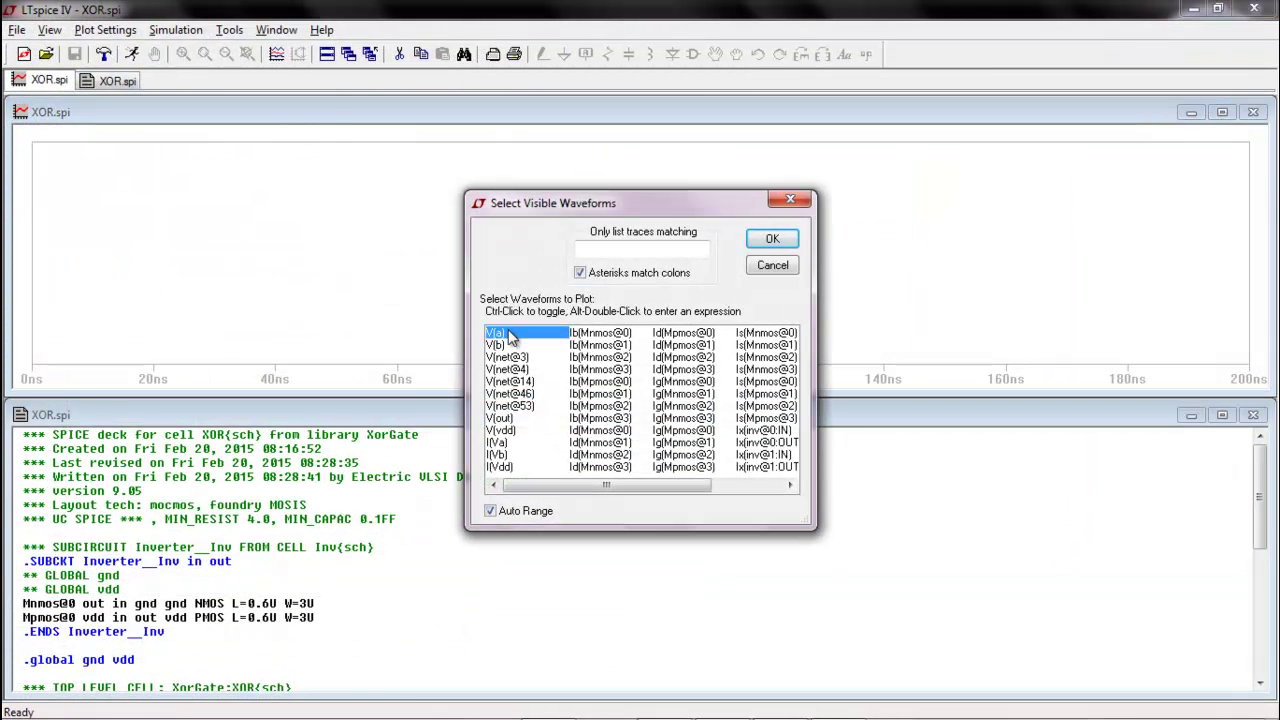
{"action": "left_click", "coordinate": [505, 345], "text": "ctrl"}
{"action": "left_click", "coordinate": [512, 418], "text": "ctrl"}
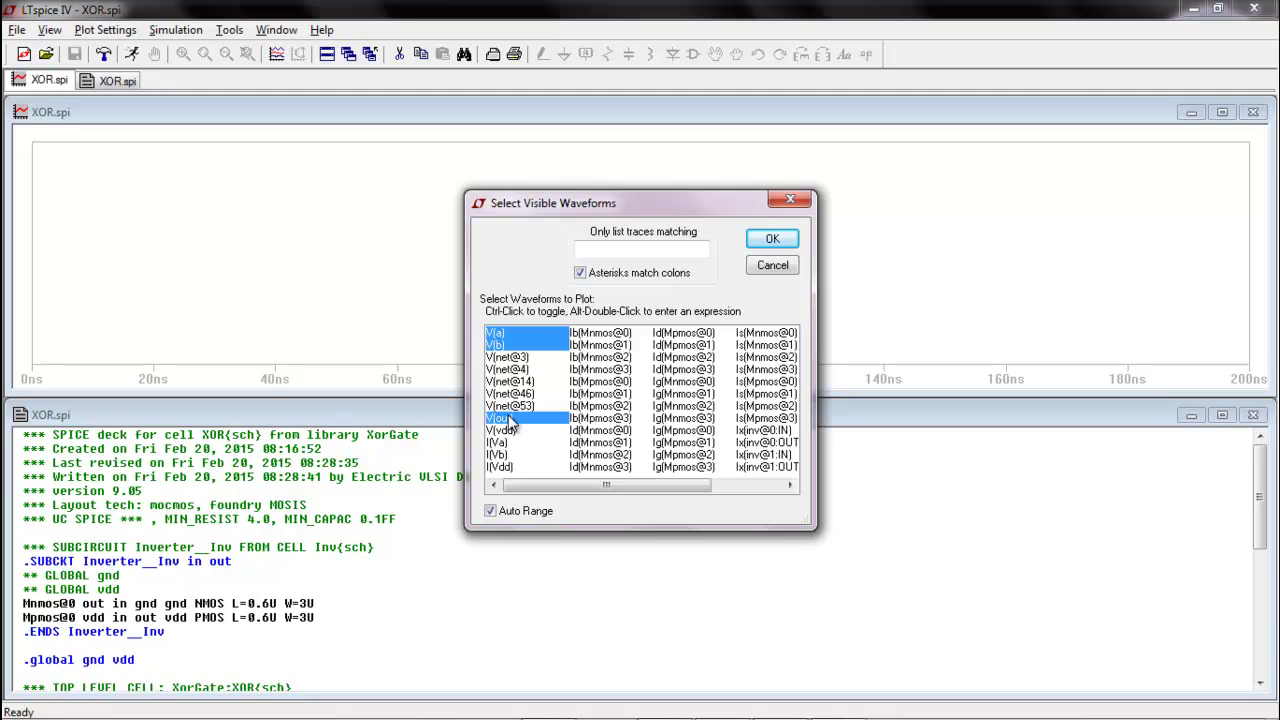
{"action": "left_click", "coordinate": [765, 241]}
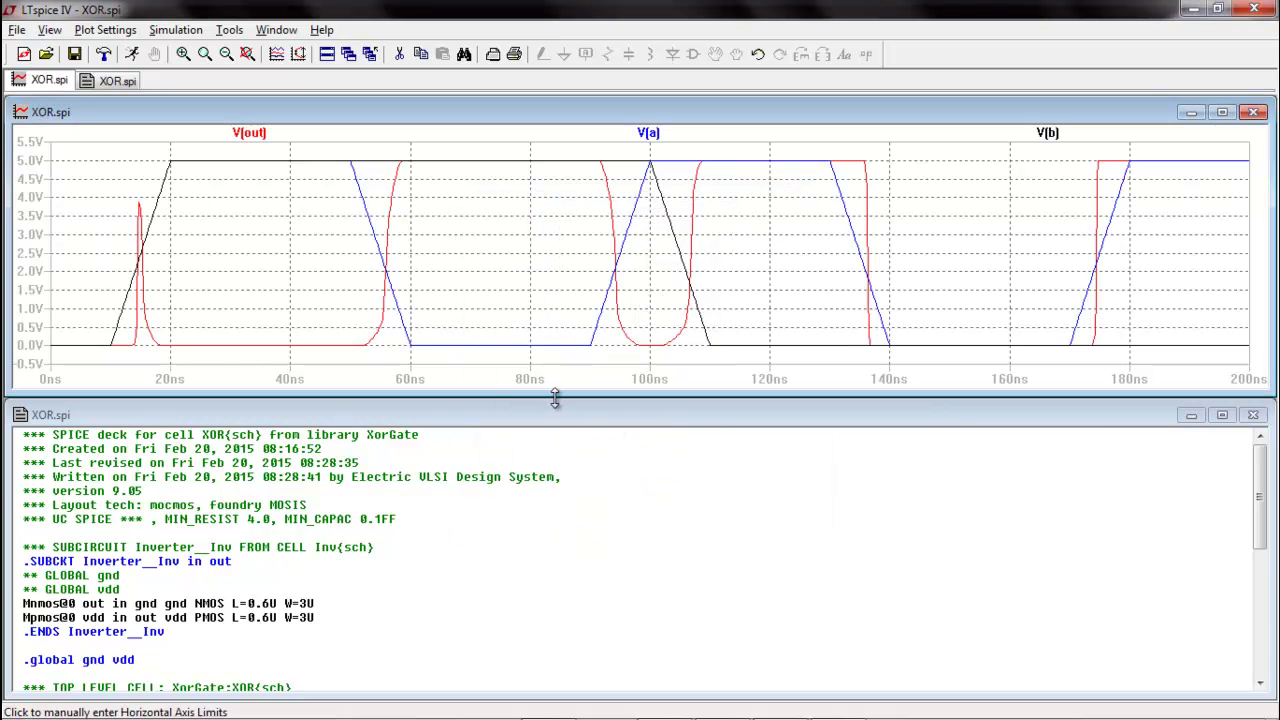
{"action": "left_click_drag", "start_coordinate": [553, 403], "coordinate": [541, 703]}
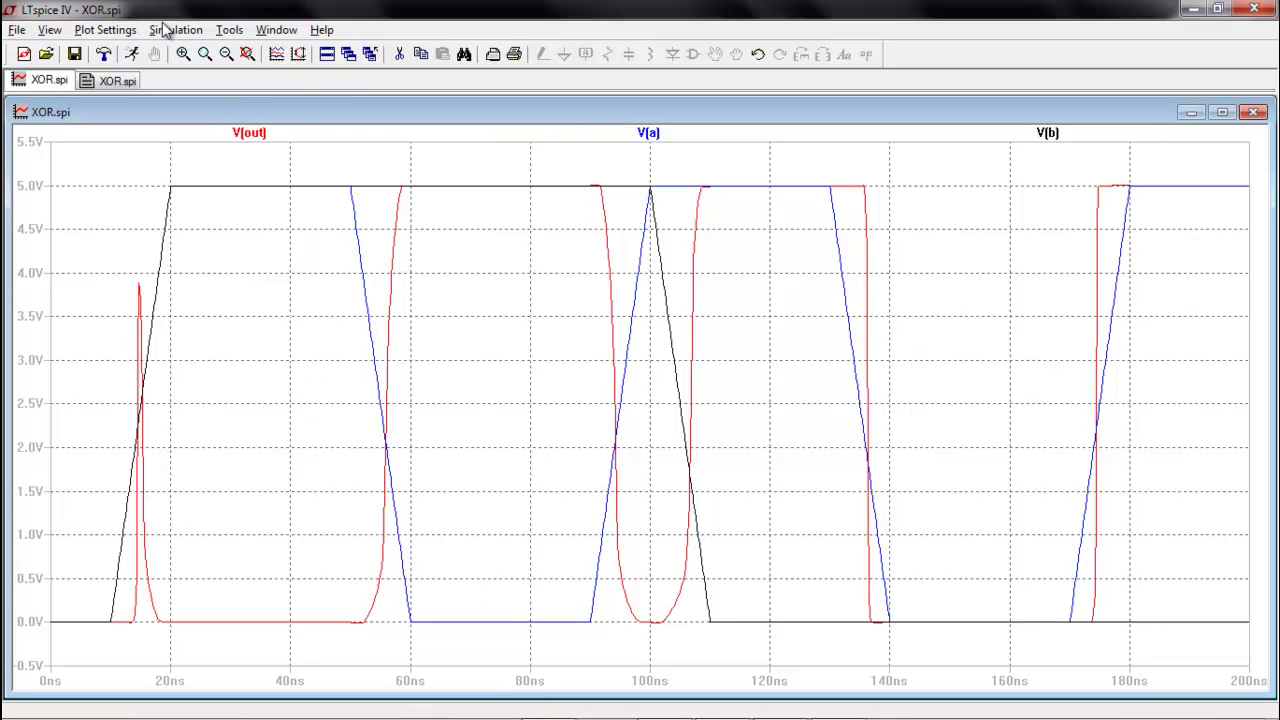
Step: Add two plot panes and separate the traces, with V(a) on top, V(b) in the middle and V(out) below
{"action": "left_click", "coordinate": [105, 29]}
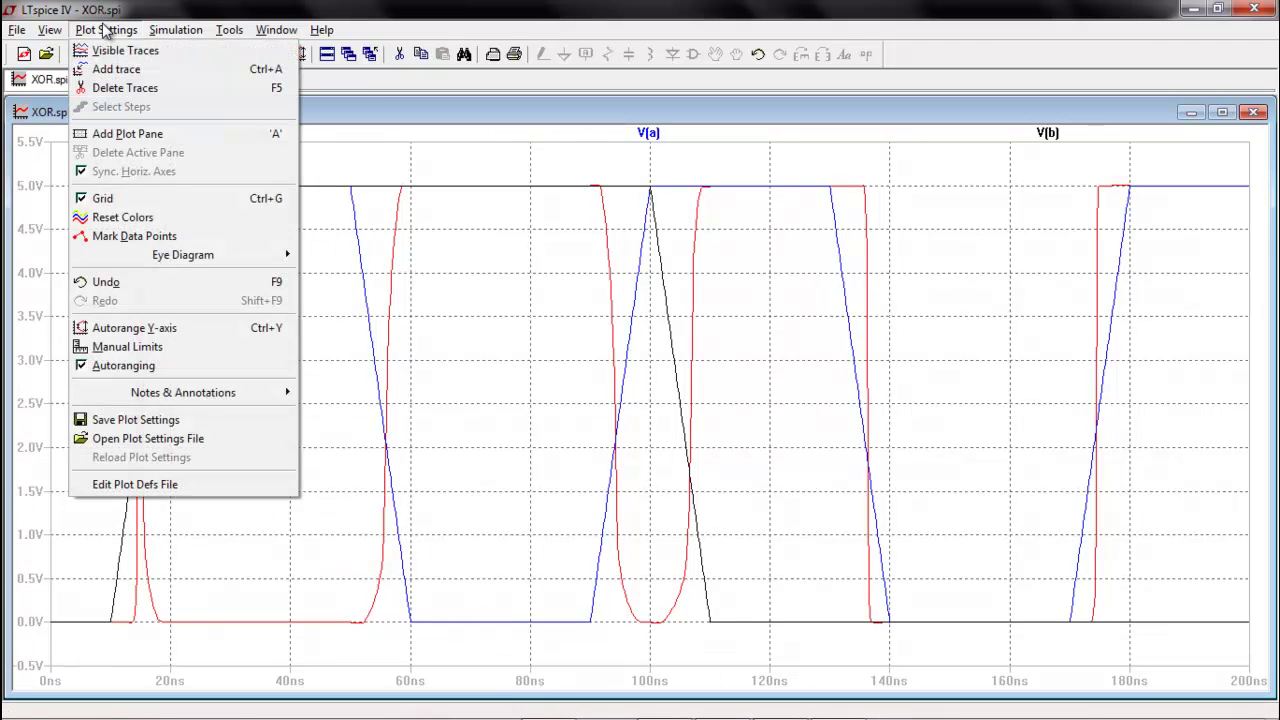
{"action": "left_click", "coordinate": [128, 136]}
{"action": "left_click", "coordinate": [108, 29]}
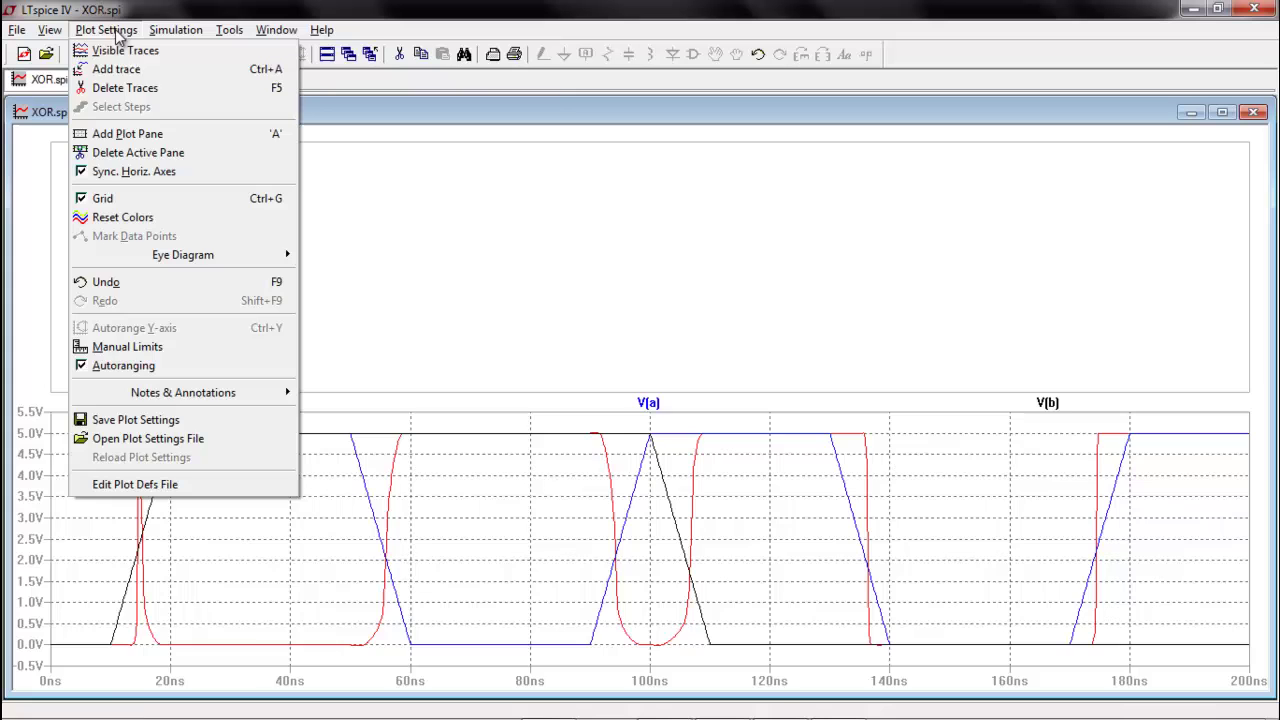
{"action": "left_click", "coordinate": [128, 133]}
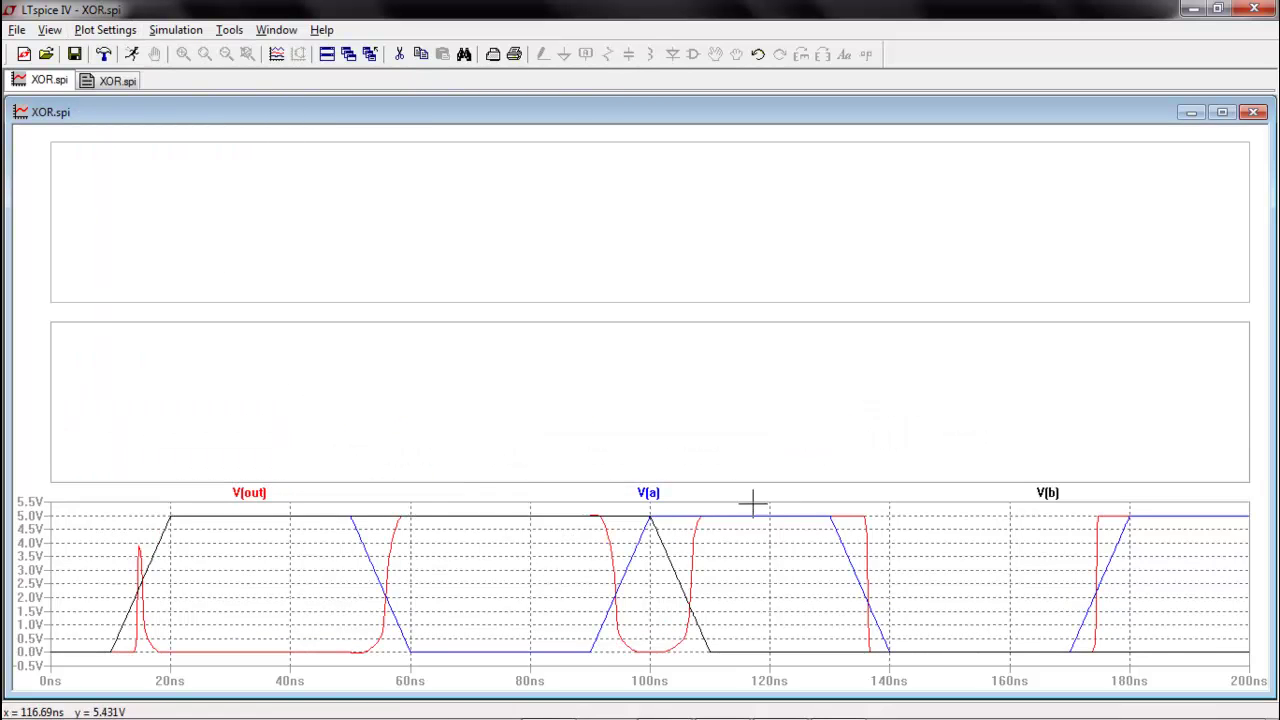
{"action": "left_click_drag", "start_coordinate": [662, 502], "coordinate": [626, 133]}
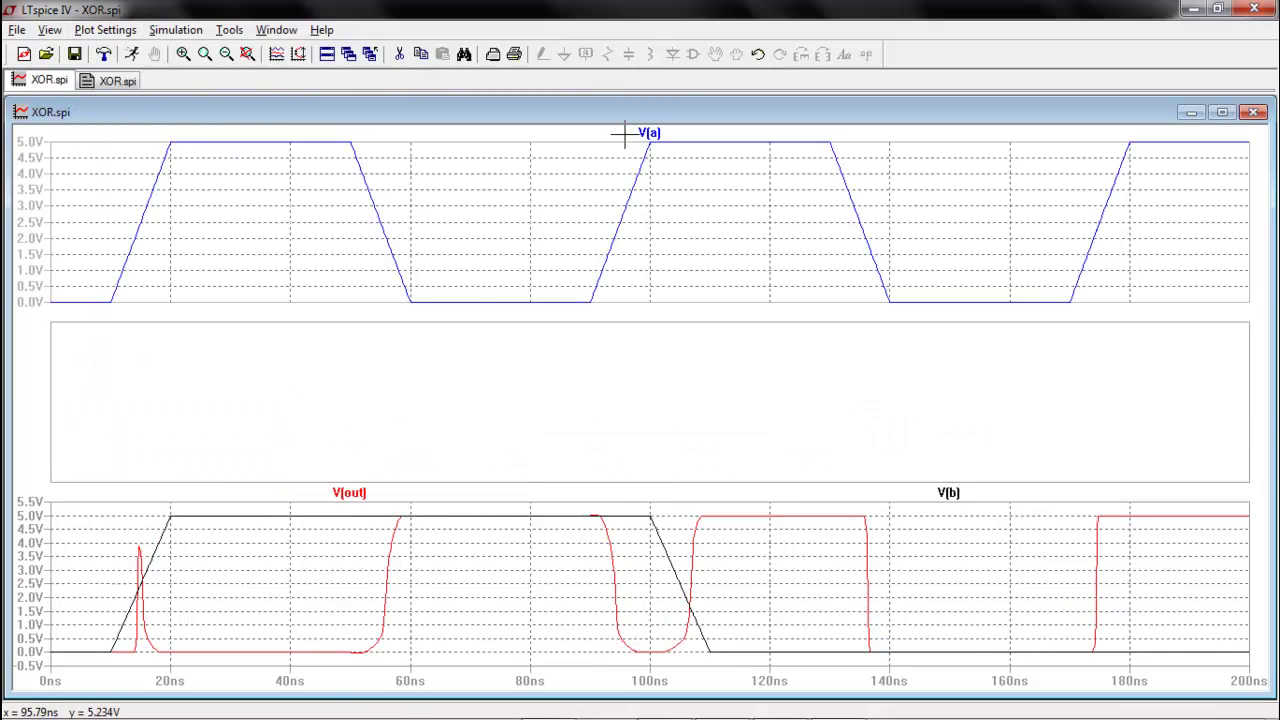
{"action": "left_click_drag", "start_coordinate": [957, 497], "coordinate": [929, 323]}
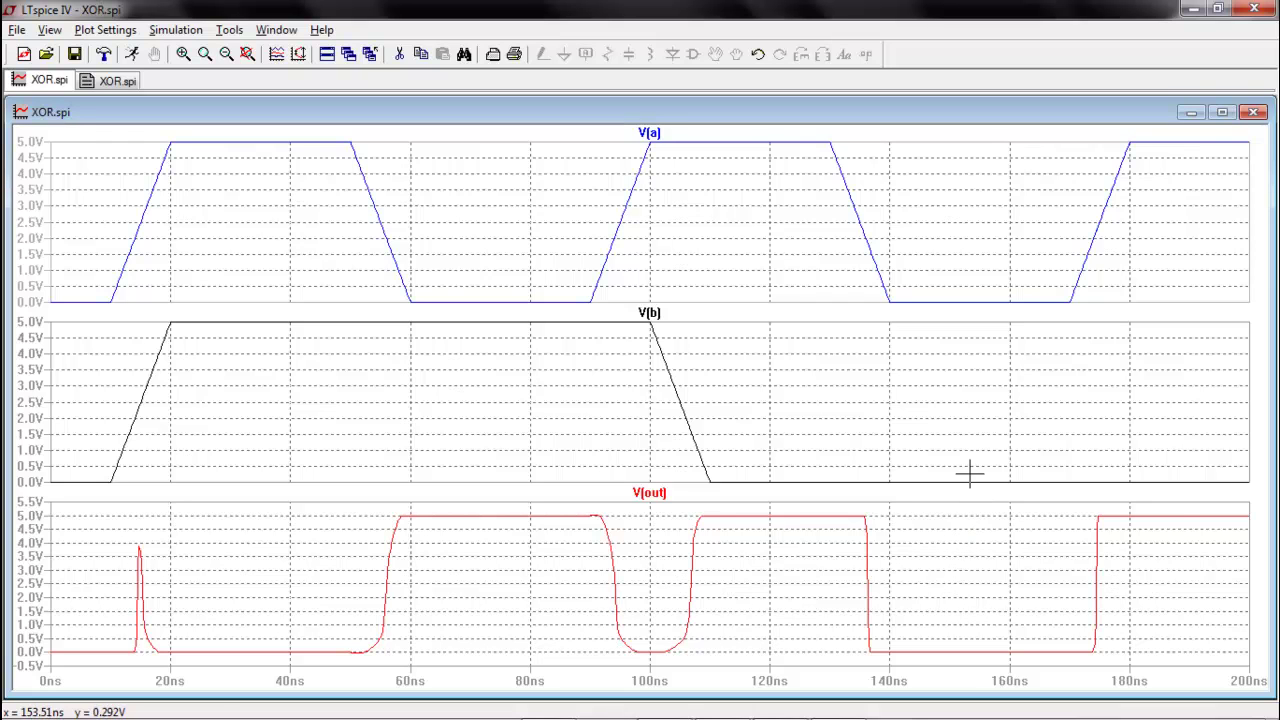
Step: Shrink the waveform window to review the SPICE code lines in the netlist, and close LTspice to return to Electric
{"action": "left_click_drag", "start_coordinate": [612, 708], "coordinate": [619, 497]}
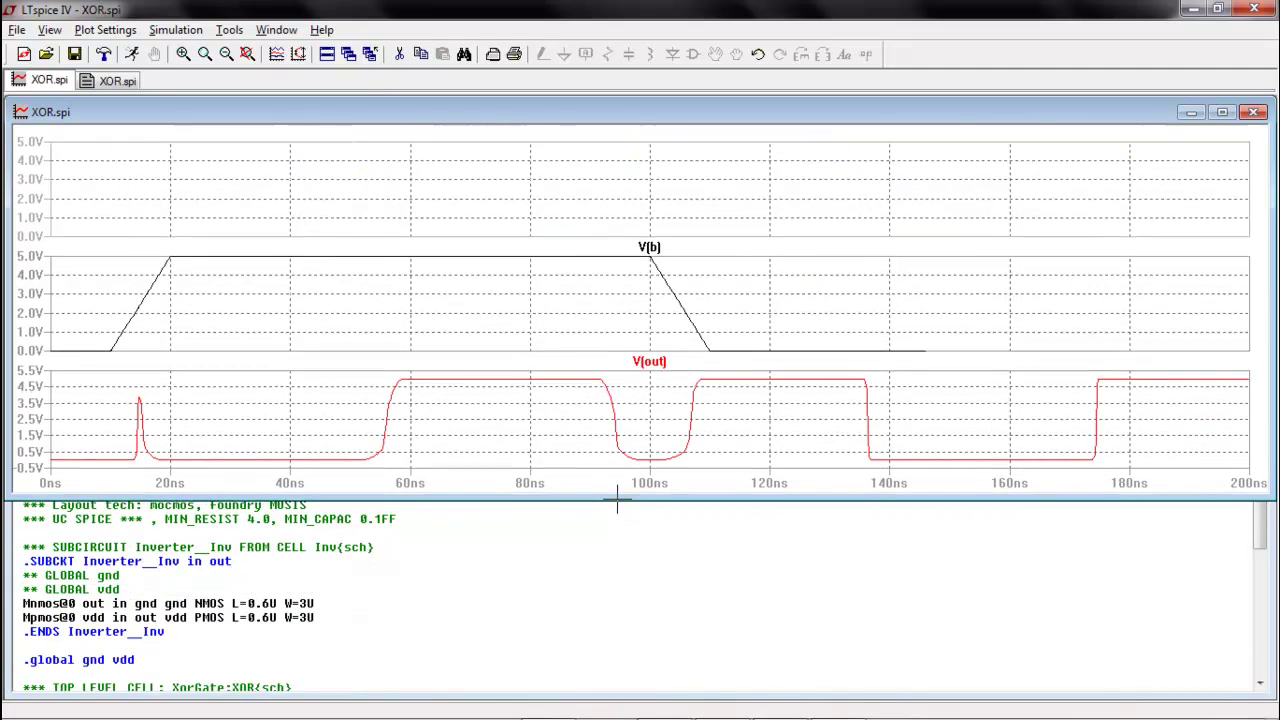
{"action": "left_click", "coordinate": [533, 609]}
{"action": "left_click", "coordinate": [586, 337]}
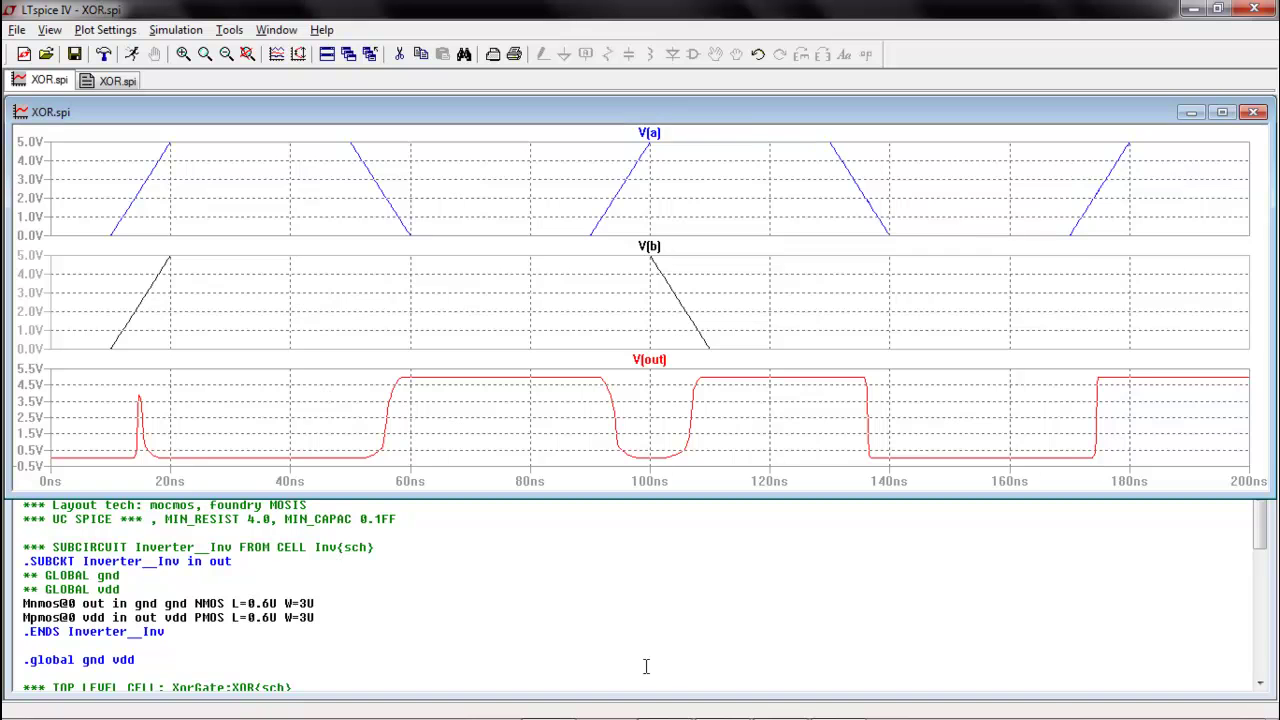
{"action": "left_click", "coordinate": [407, 626]}
{"action": "scroll", "coordinate": [403, 626], "scroll_direction": "down", "scroll_amount": 3}
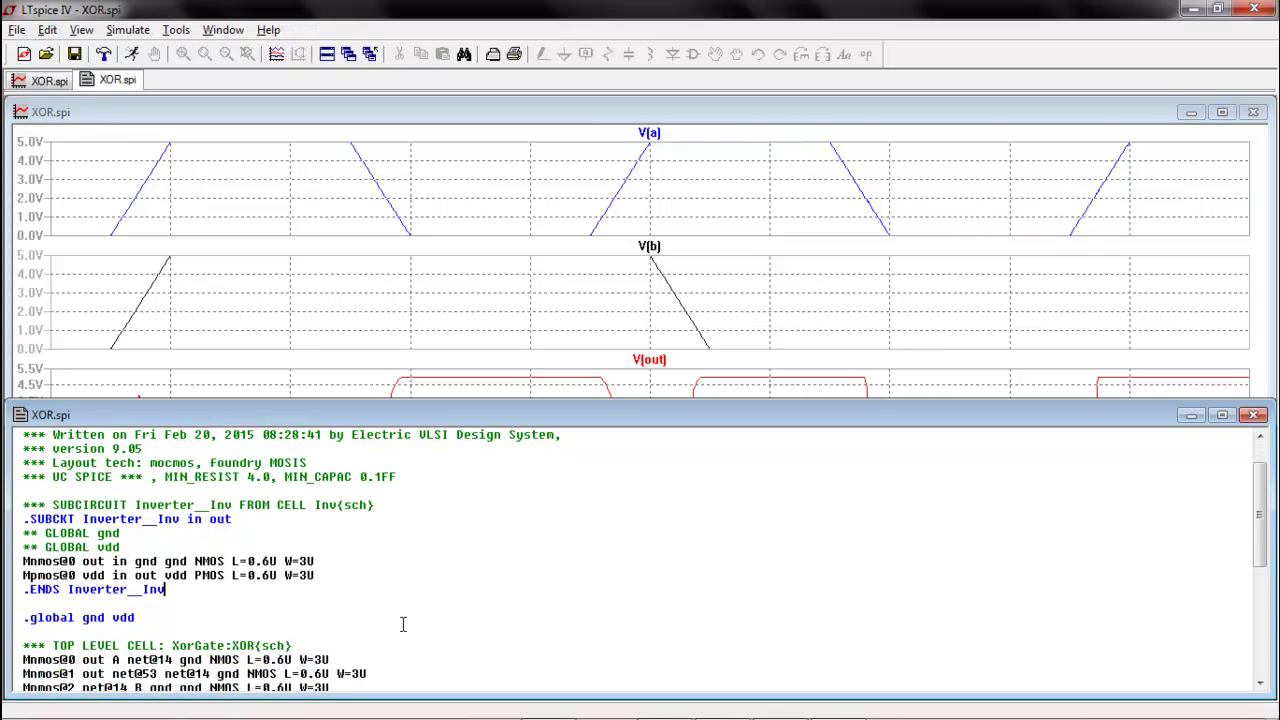
{"action": "scroll", "coordinate": [404, 624], "scroll_direction": "down", "scroll_amount": 4}
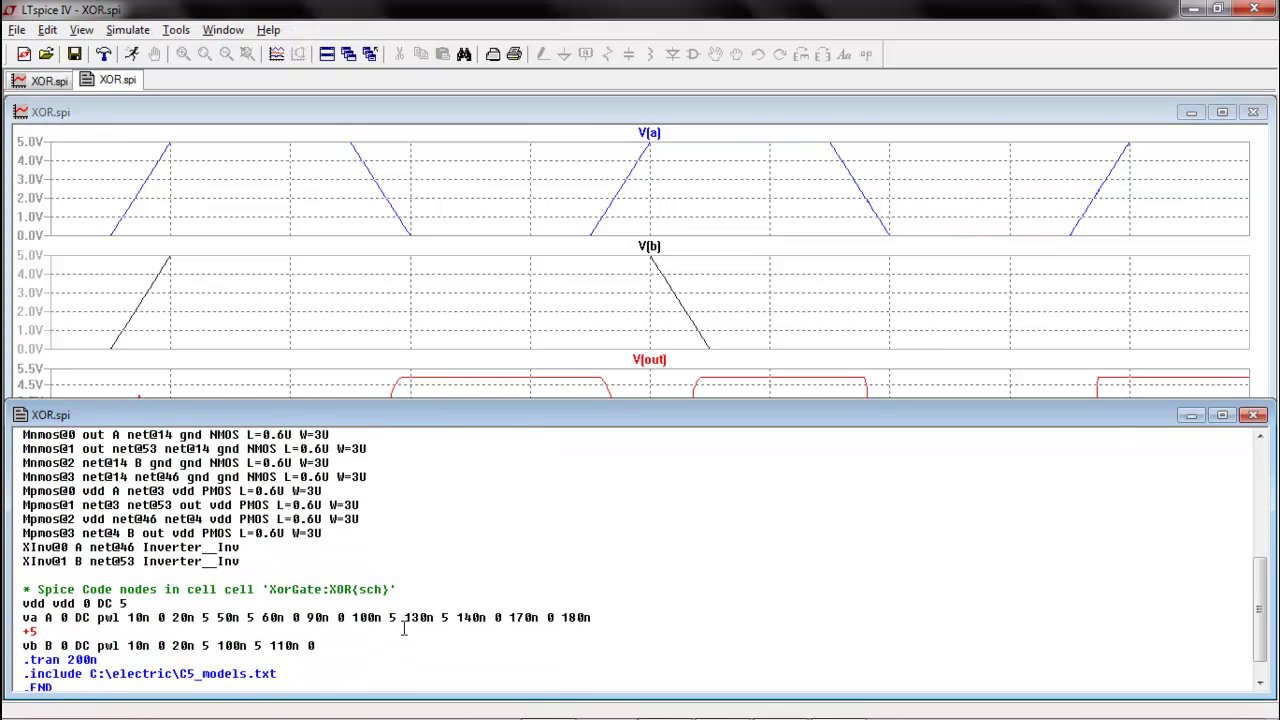
{"action": "left_click", "coordinate": [873, 283]}
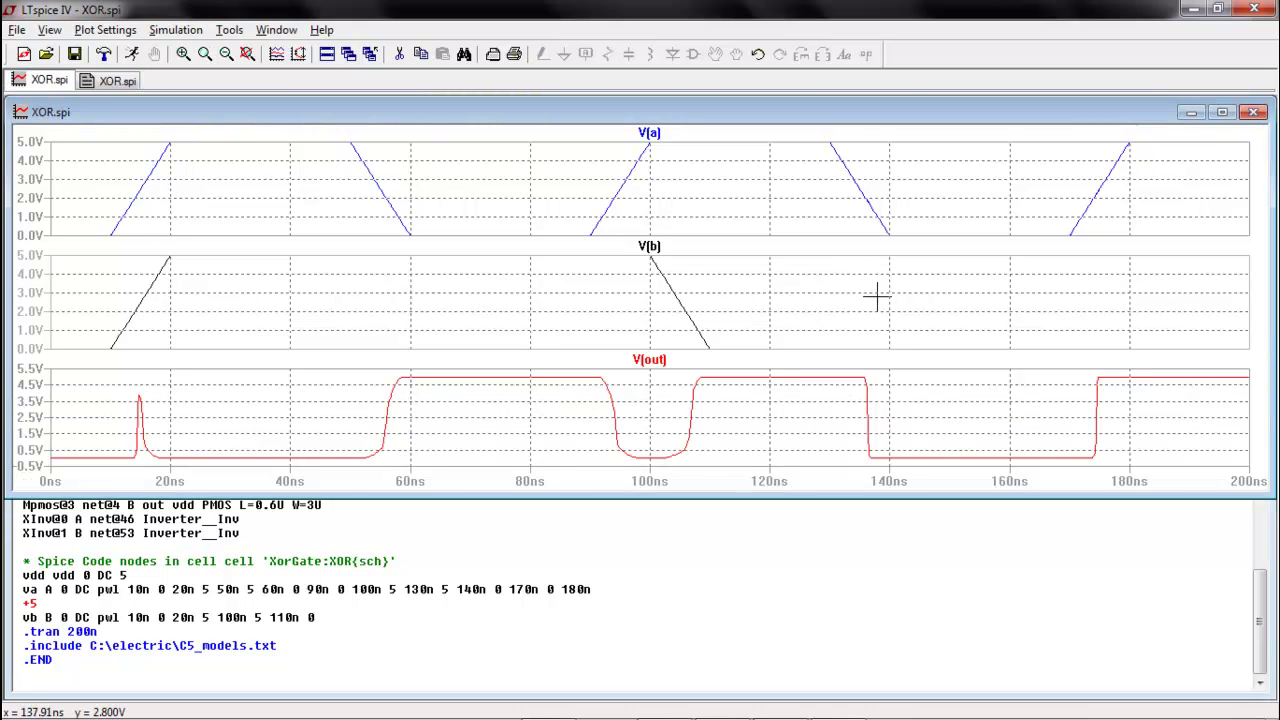
{"action": "left_click", "coordinate": [1256, 15]}
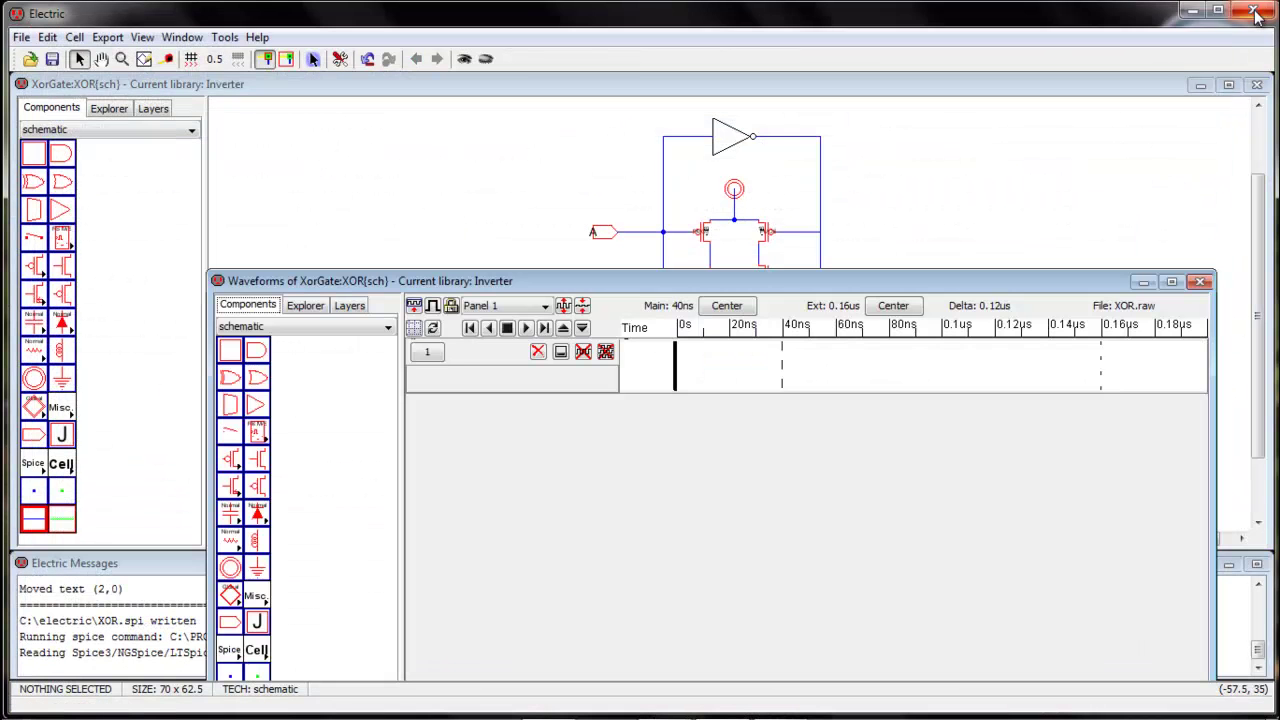